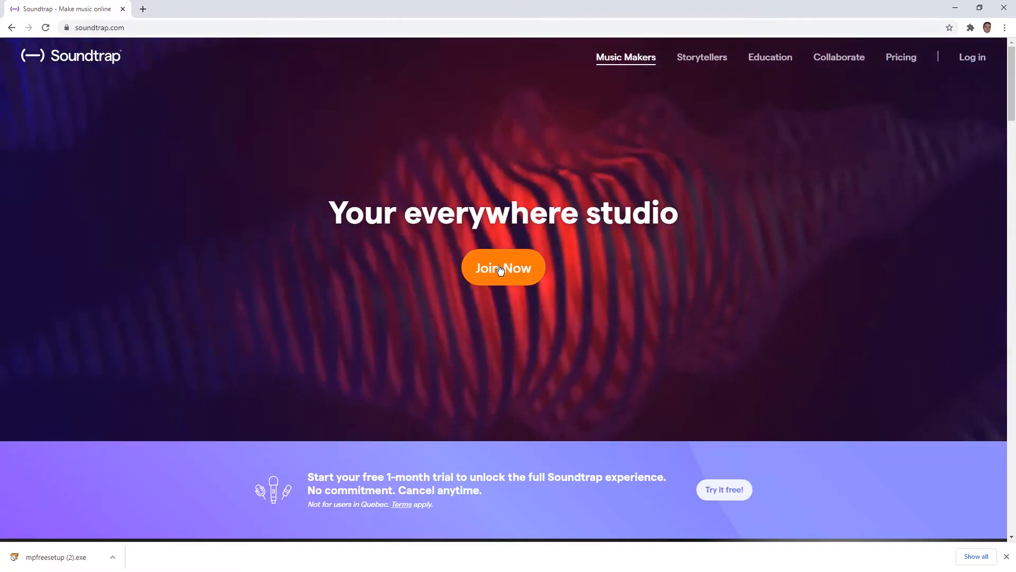
click(502, 279)
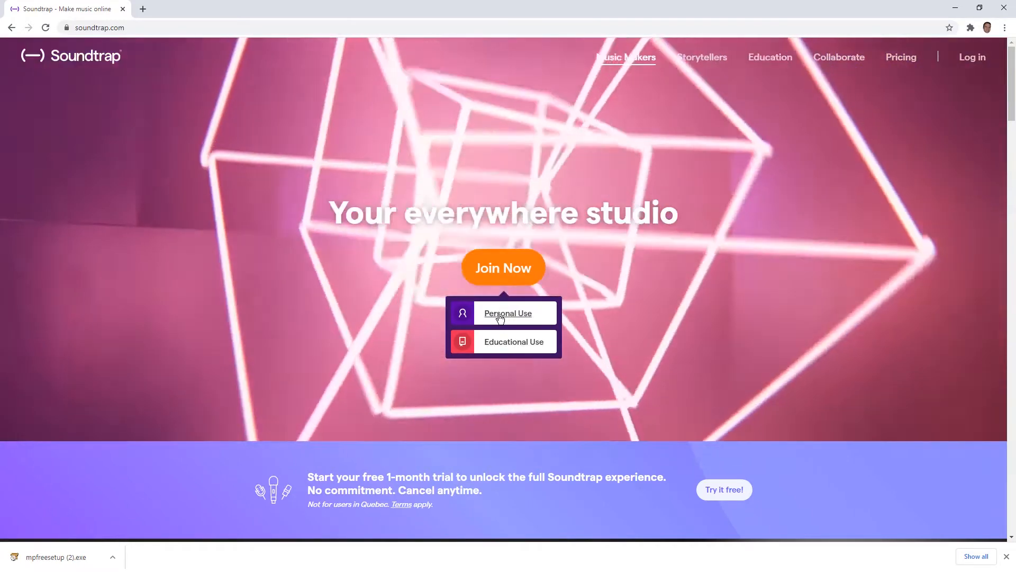
click(501, 314)
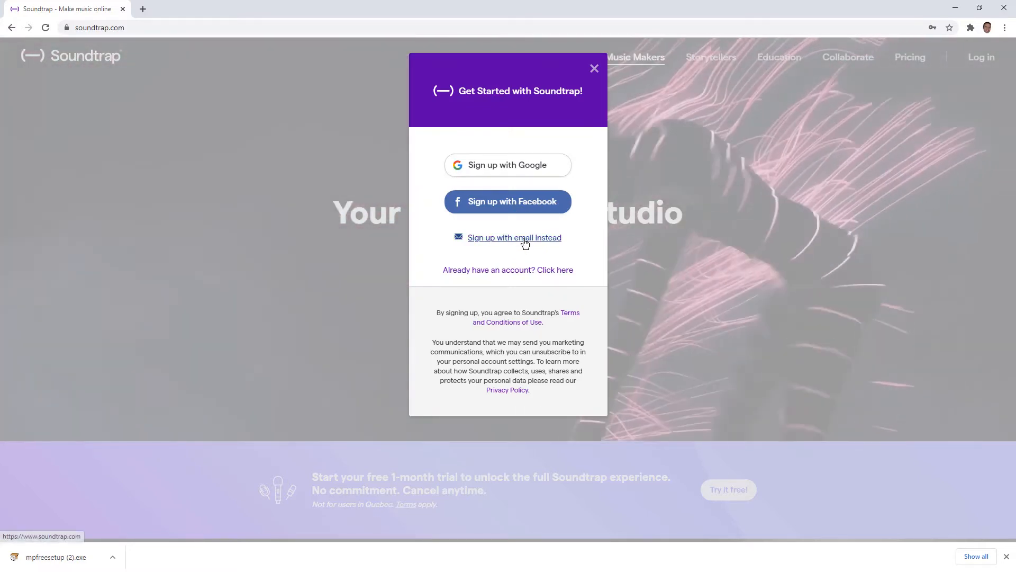
click(525, 241)
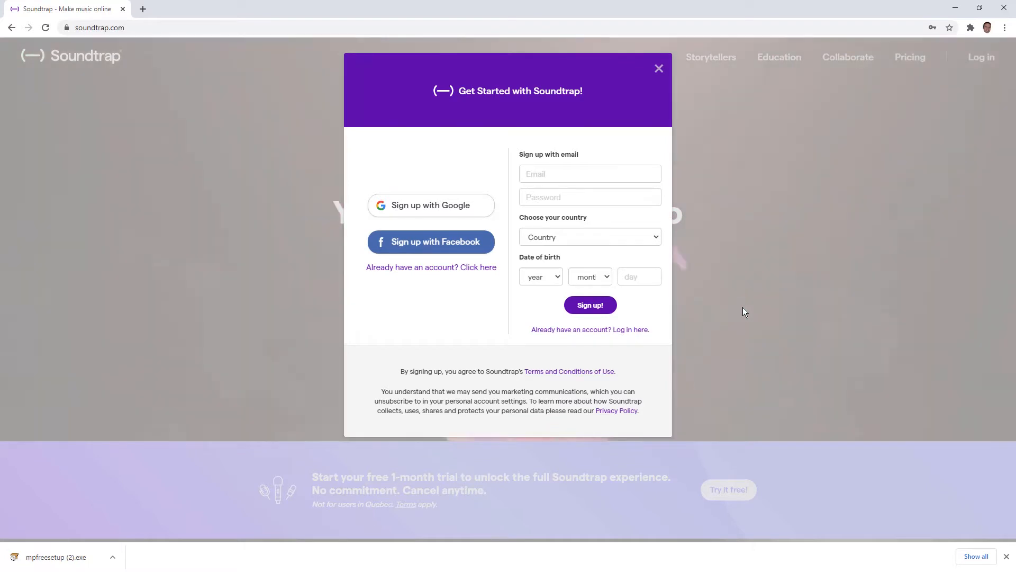
click(659, 68)
- Log in to the existing account and enter the studio with an empty project, dismissing the new-project choices
click(977, 60)
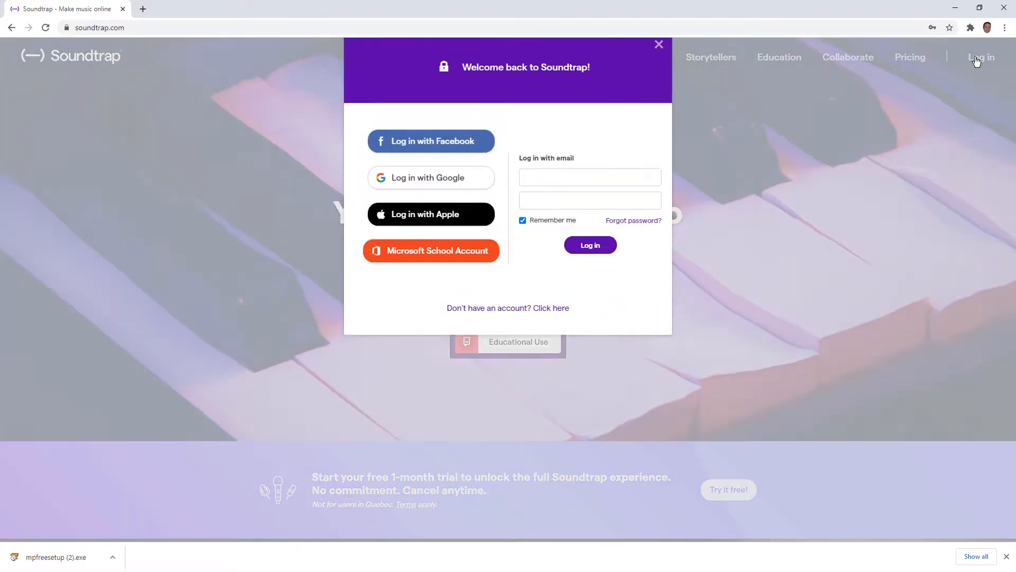
click(591, 269)
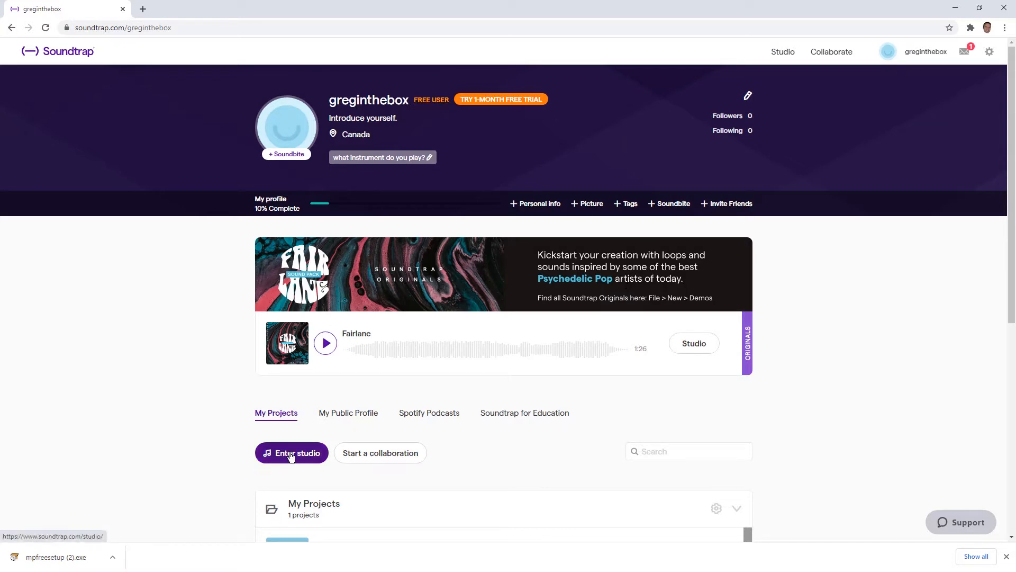
scroll(290, 456, down, 3)
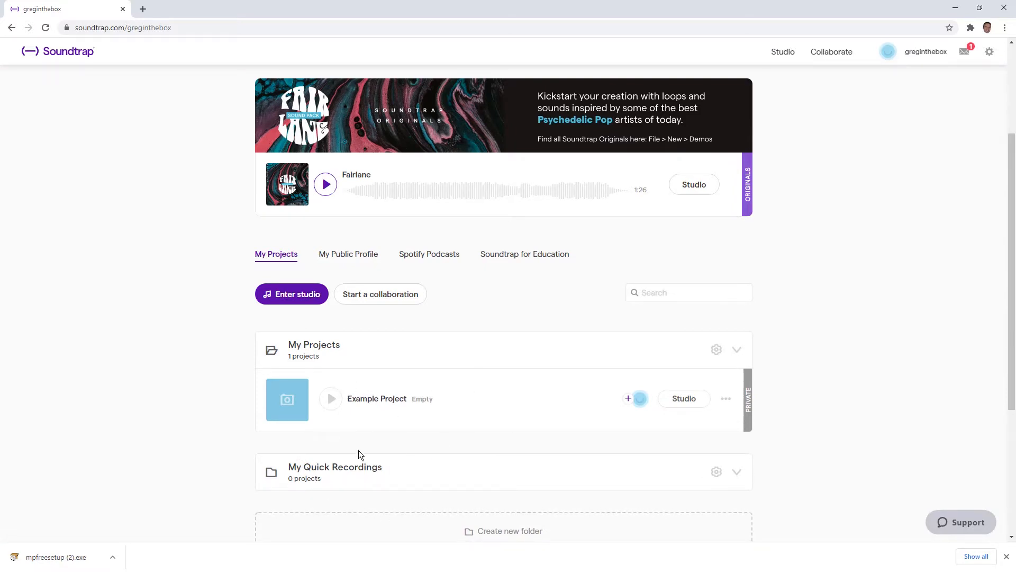
scroll(365, 448, up, 3)
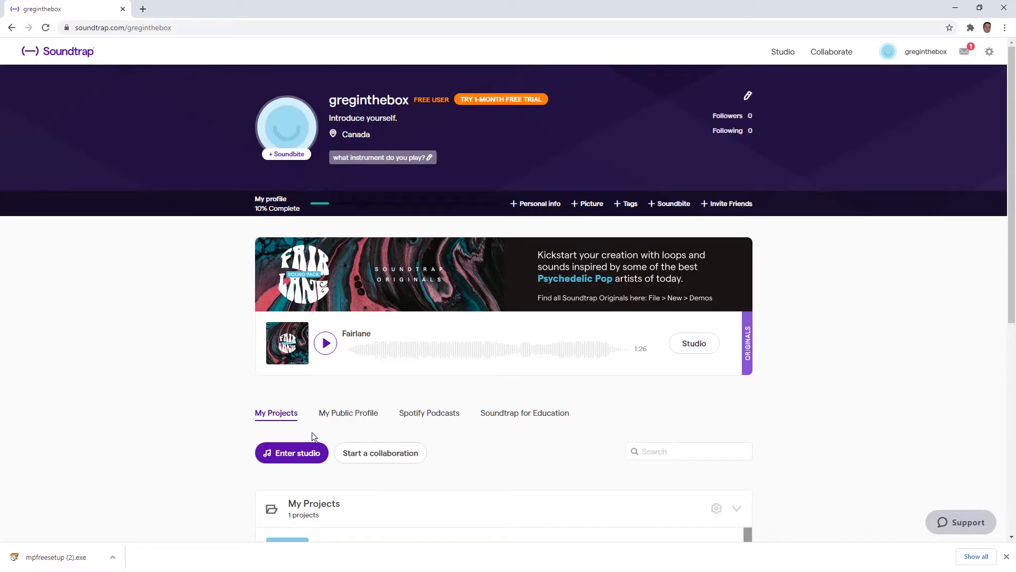
click(286, 458)
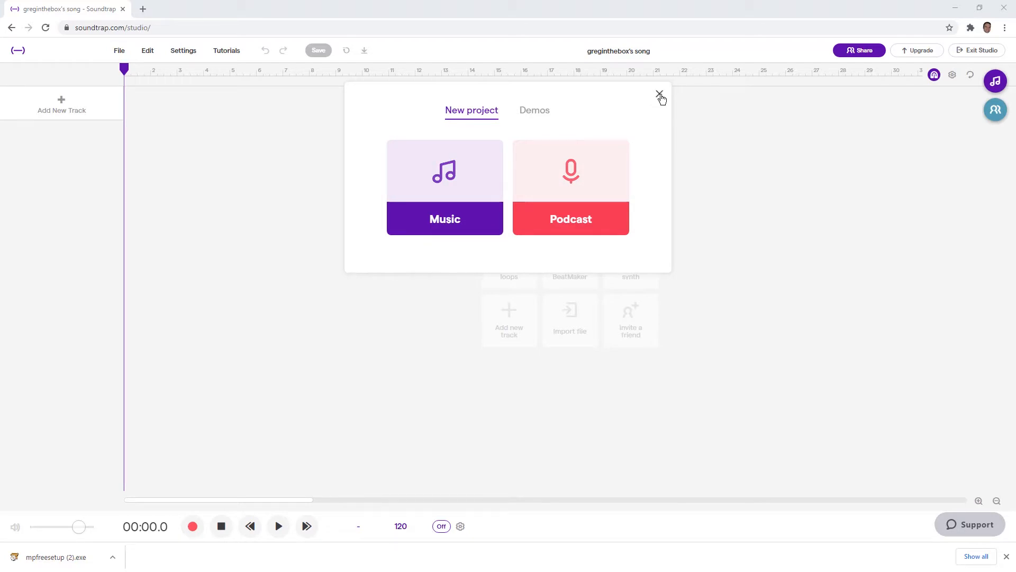
click(660, 94)
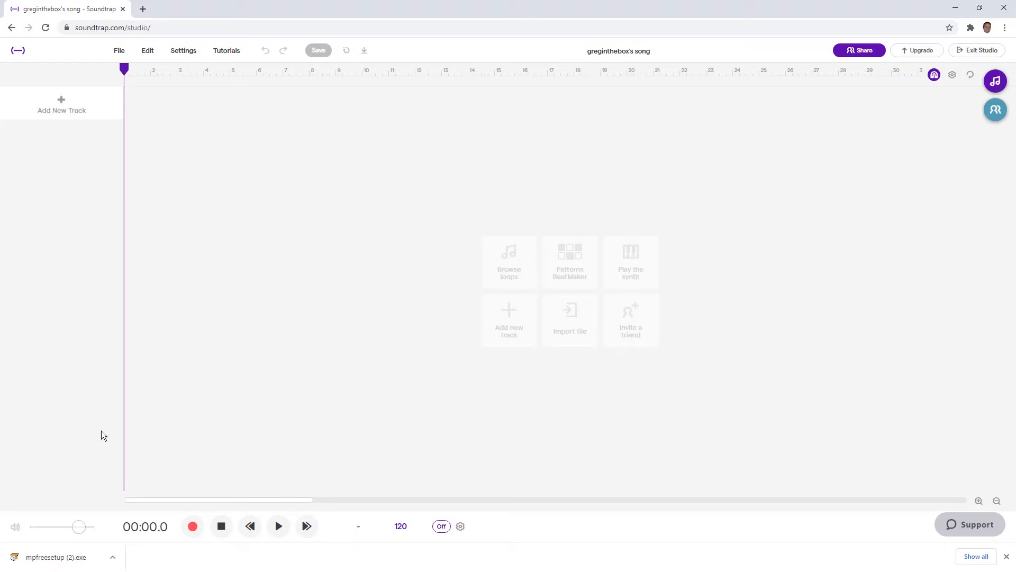
- Add a Voice & microphones track to the project and look over its track options
drag(129, 72, 126, 94)
click(64, 108)
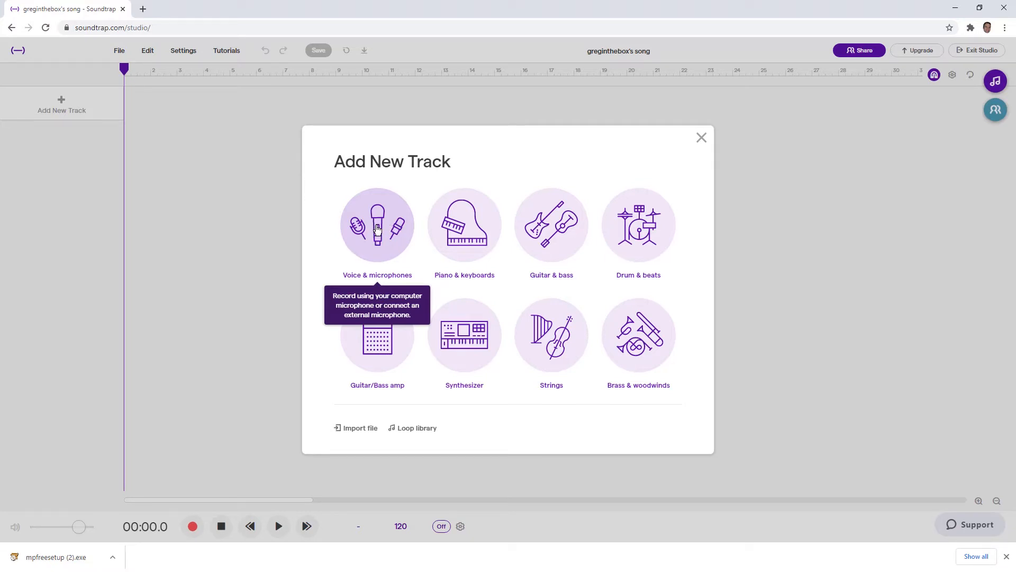
click(378, 229)
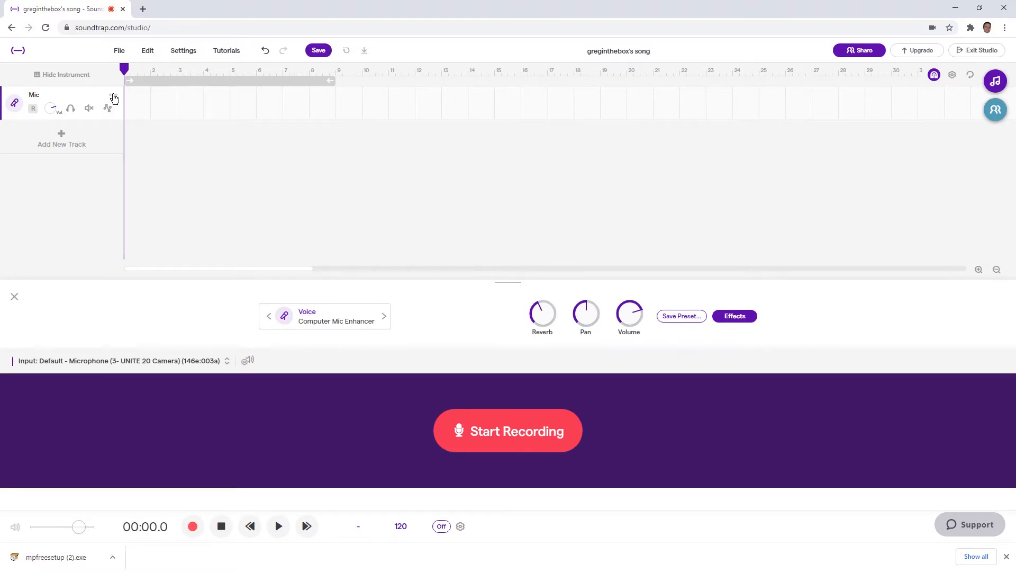
click(114, 98)
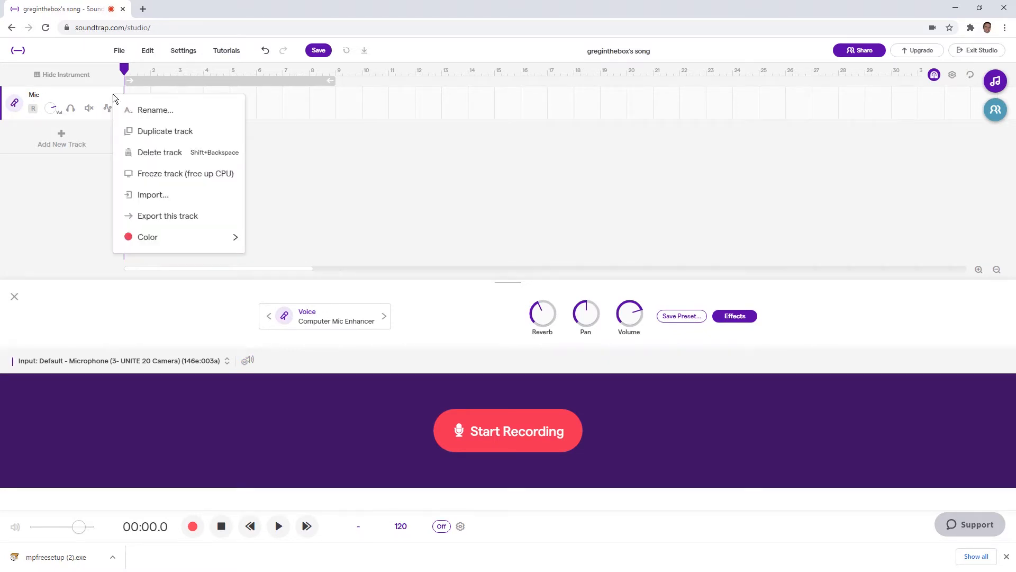
click(44, 212)
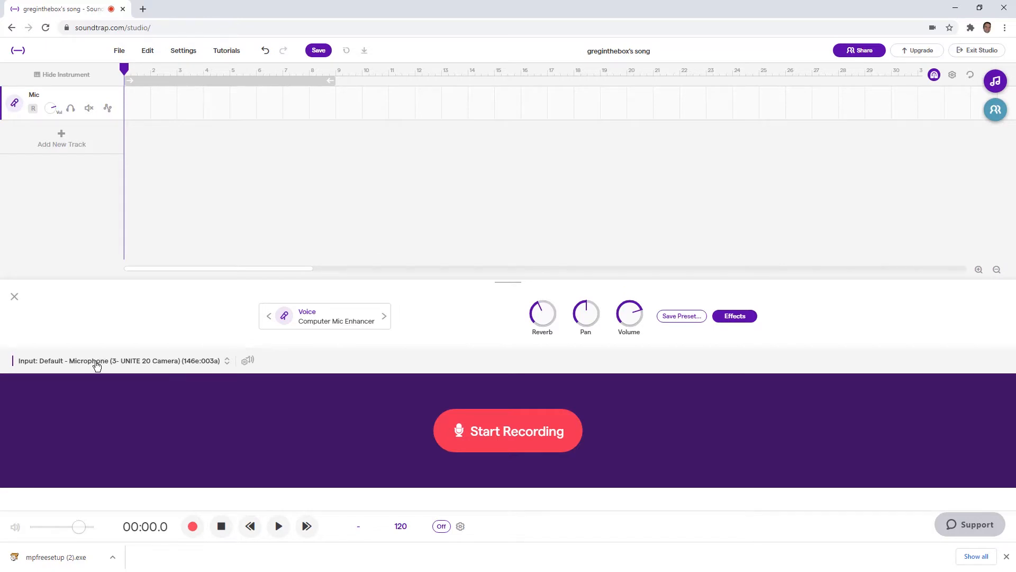
- Set the Mic track's input device to PreSonus FireStudio Audio
click(96, 365)
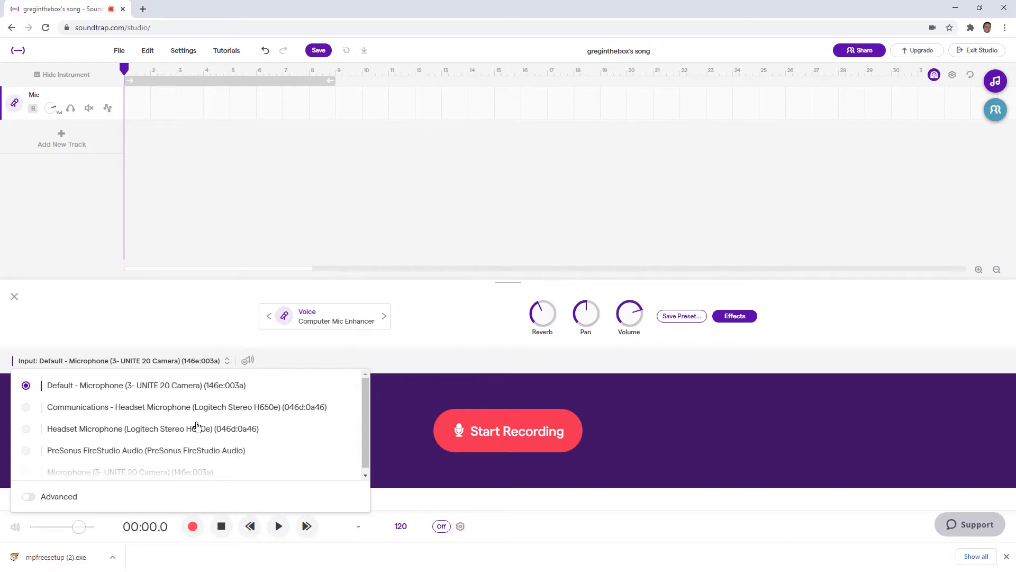
scroll(161, 448, down, 1)
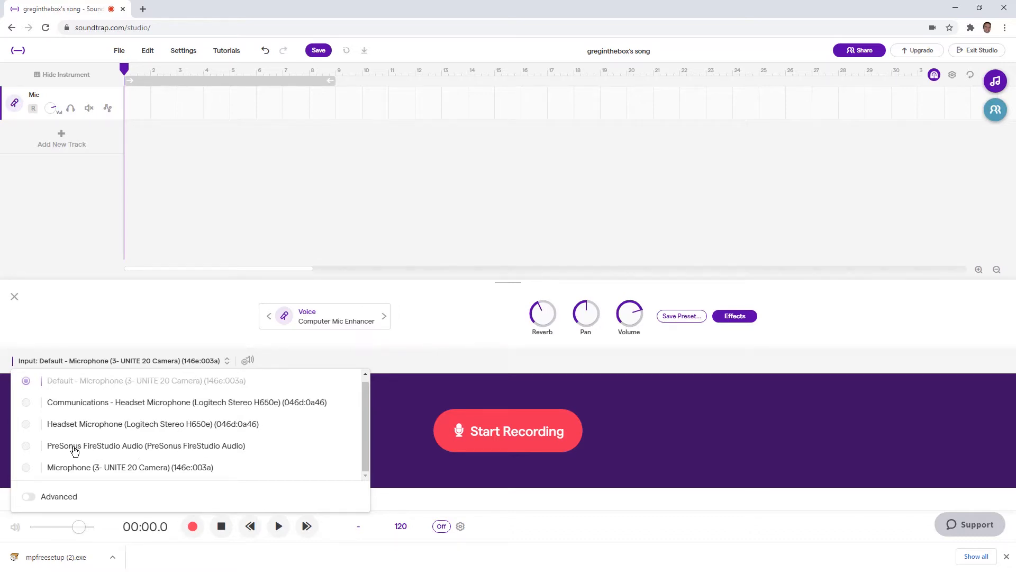
click(111, 447)
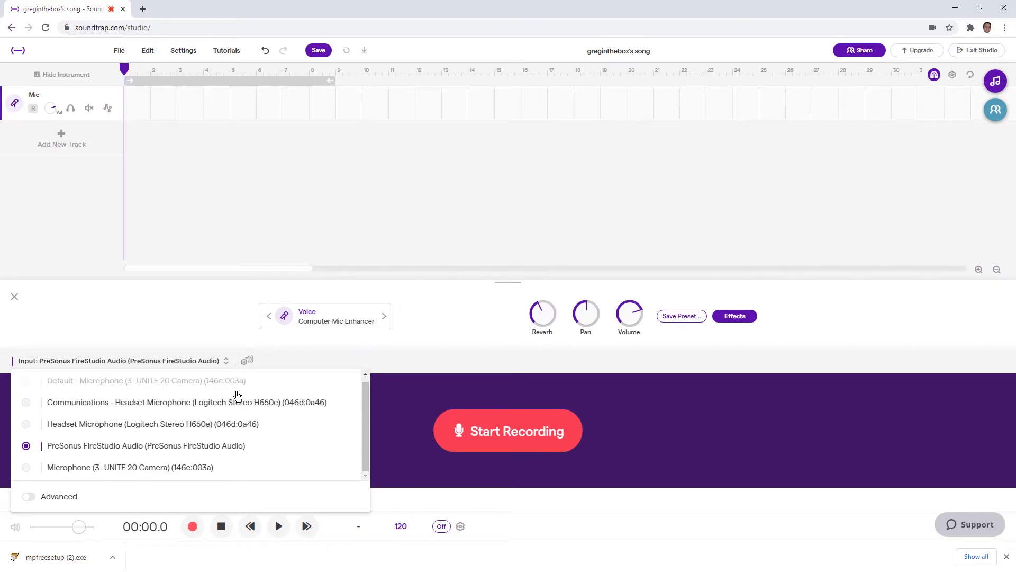
click(298, 360)
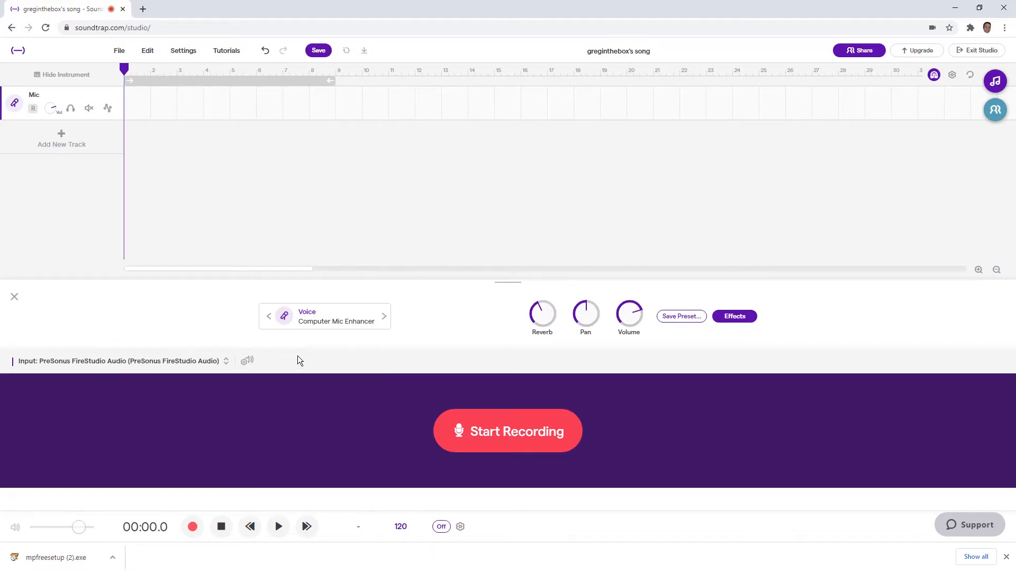
- Run the Volume Check test for the microphone input and accept the adjusted recording levels
click(247, 362)
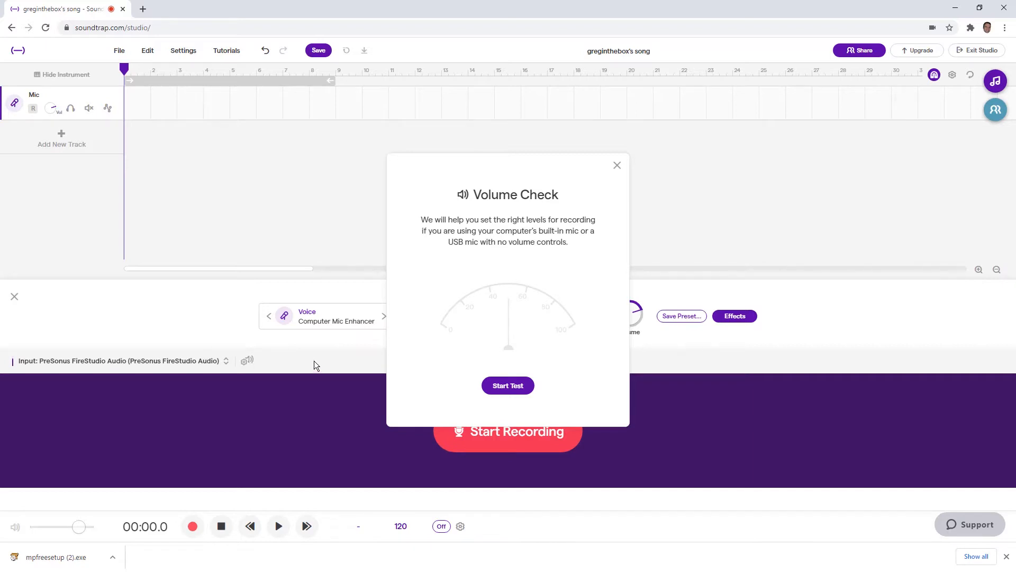
click(501, 390)
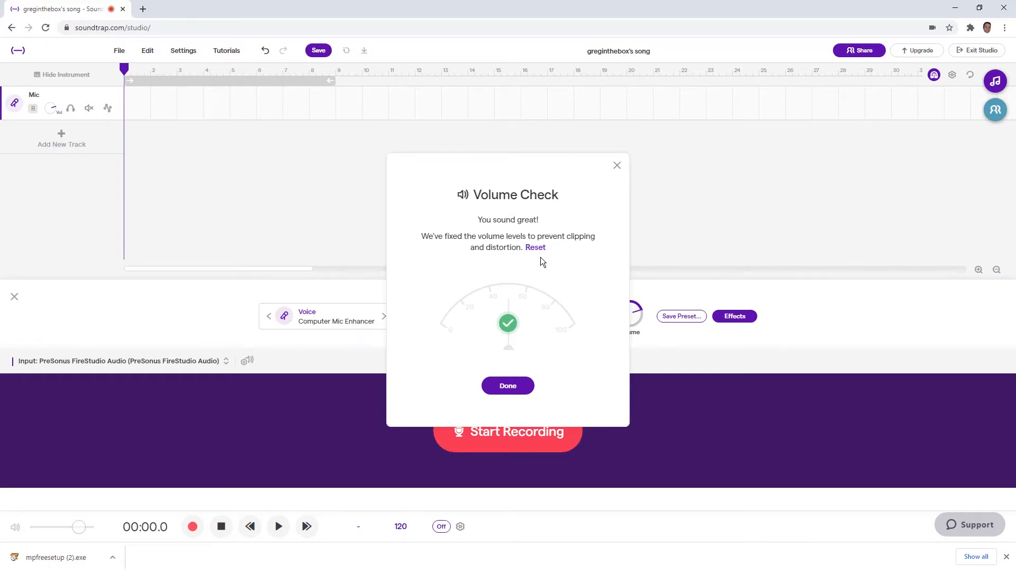
click(507, 386)
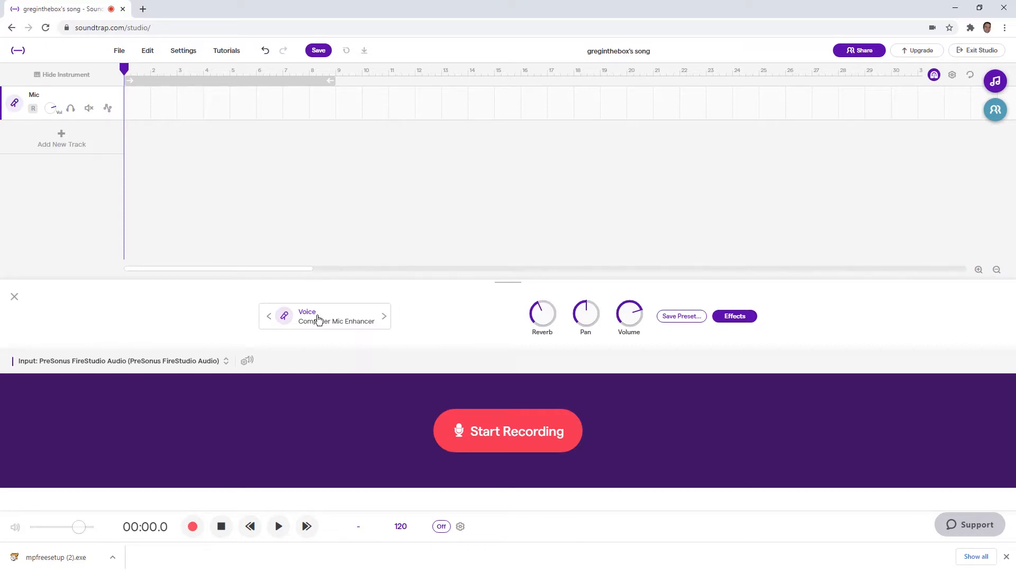
- Browse the voice presets for the Mic track and choose Podcast
click(270, 317)
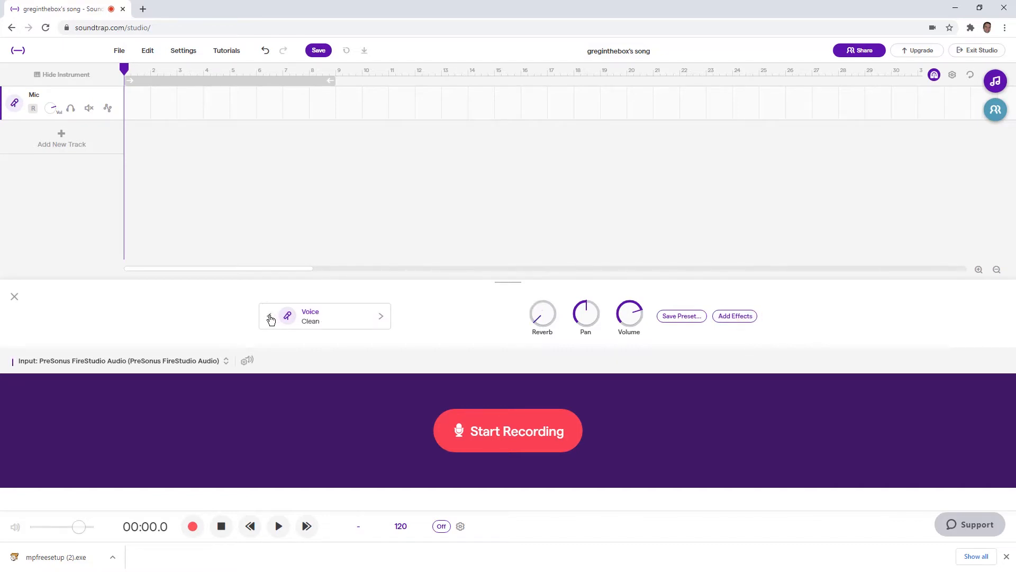
click(270, 316)
click(270, 316)
click(270, 316)
click(269, 317)
click(270, 317)
click(270, 317)
click(270, 316)
click(269, 316)
click(269, 317)
click(270, 316)
click(382, 317)
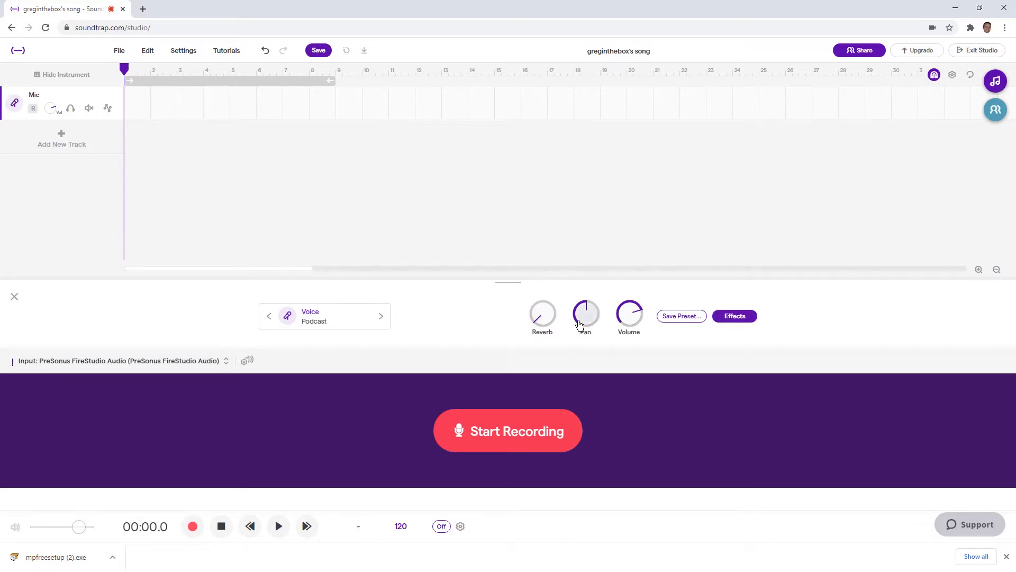
- Review the Podcast preset's effects and record a voice clip about 35 seconds long on the Mic track
click(738, 317)
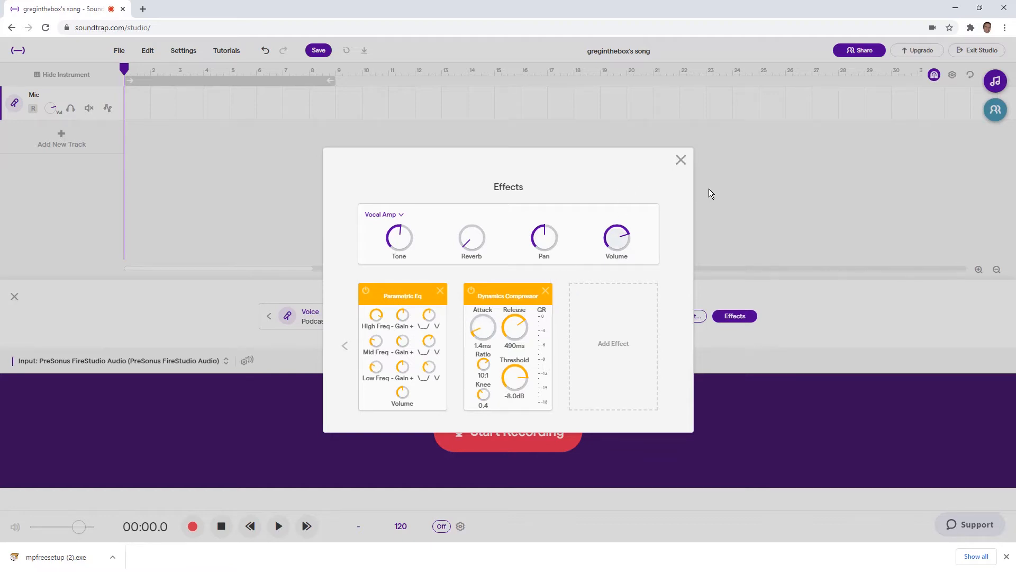
click(680, 160)
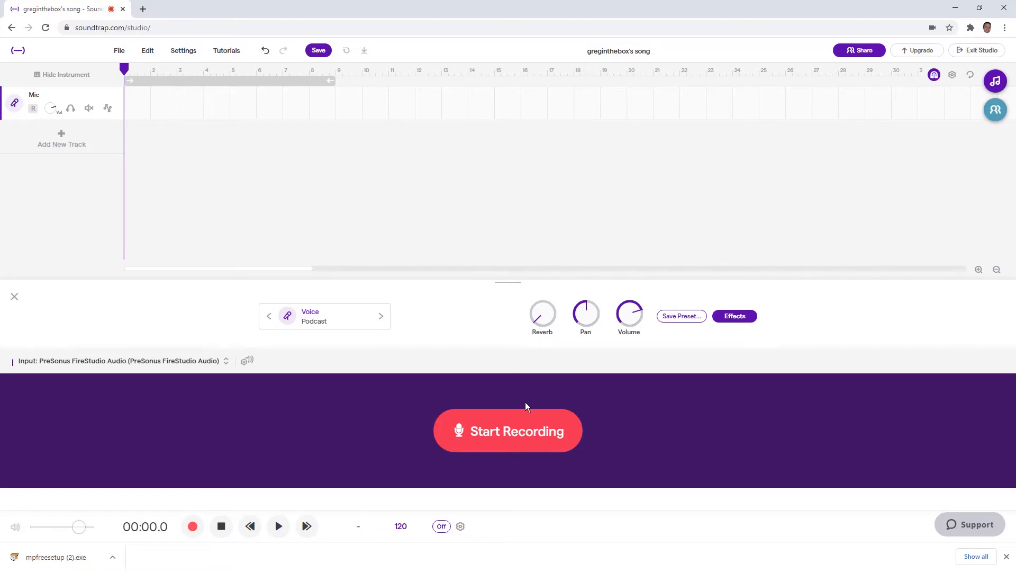
click(494, 432)
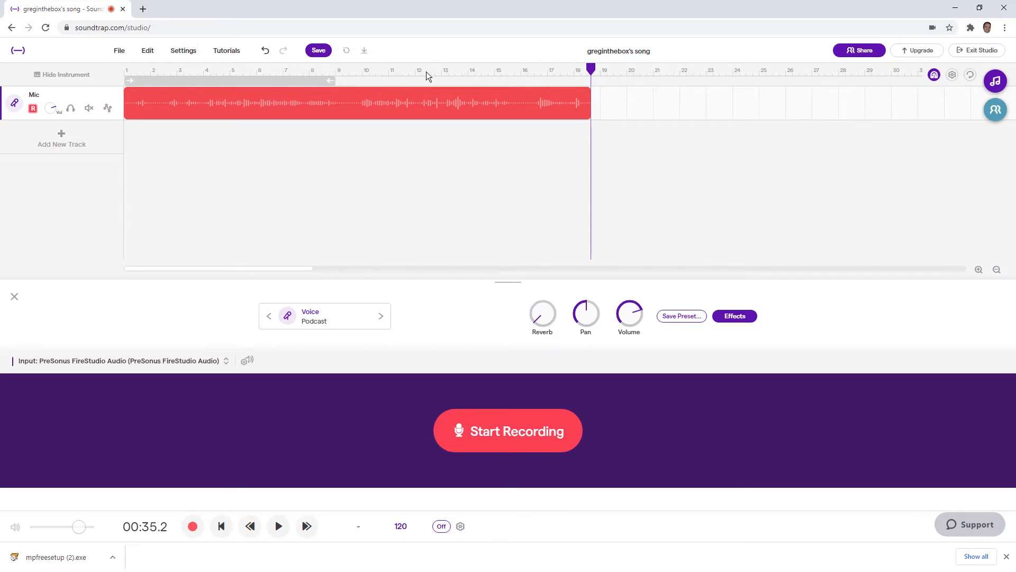
- Position the playhead at about 17 seconds and play the voice recording until about 30 seconds
click(343, 107)
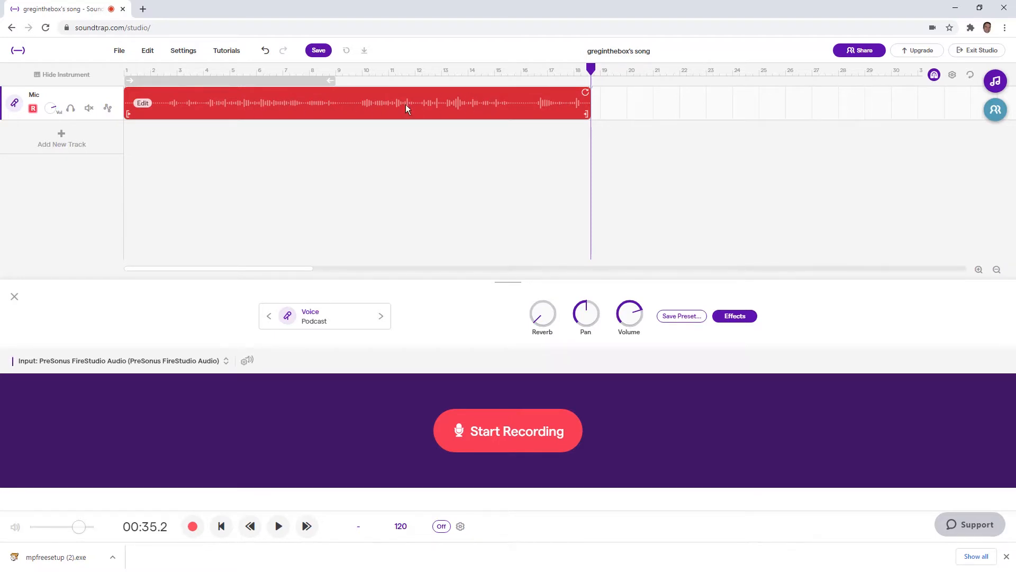
click(282, 69)
click(247, 70)
click(203, 69)
click(303, 70)
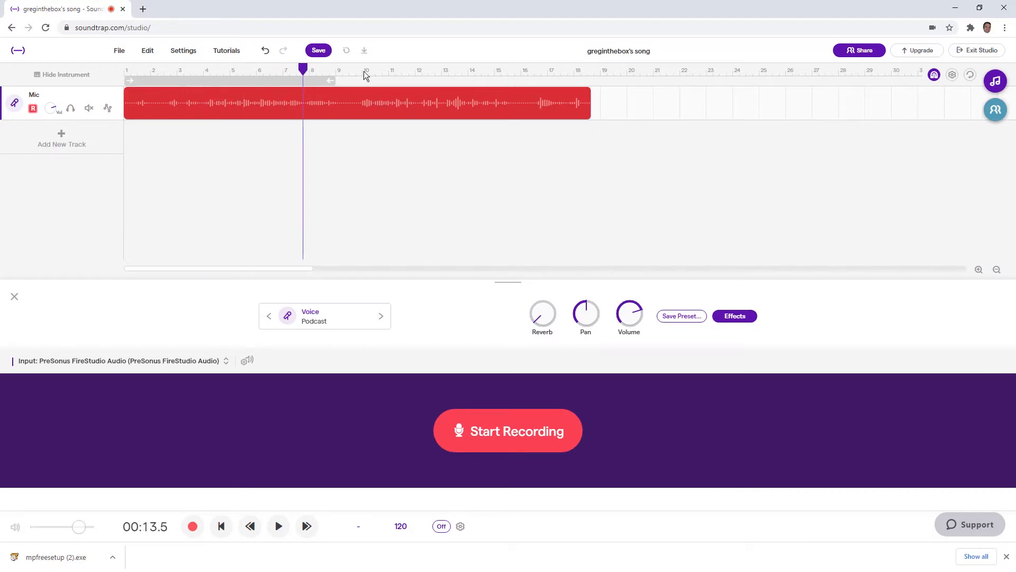
click(349, 70)
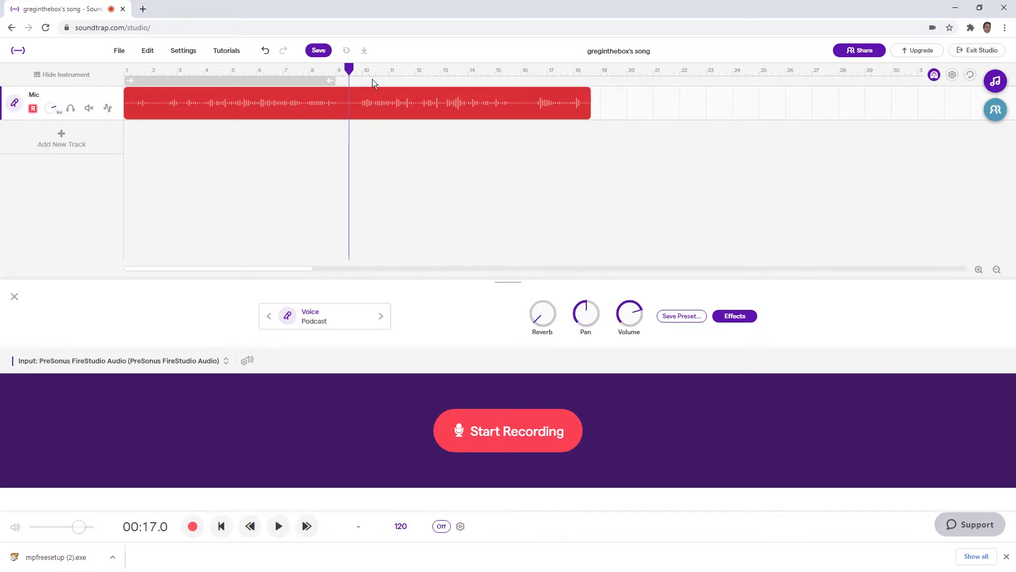
mouse_move(348, 72)
mouse_down()
mouse_move(263, 72)
mouse_move(348, 73)
mouse_up()
key(space)
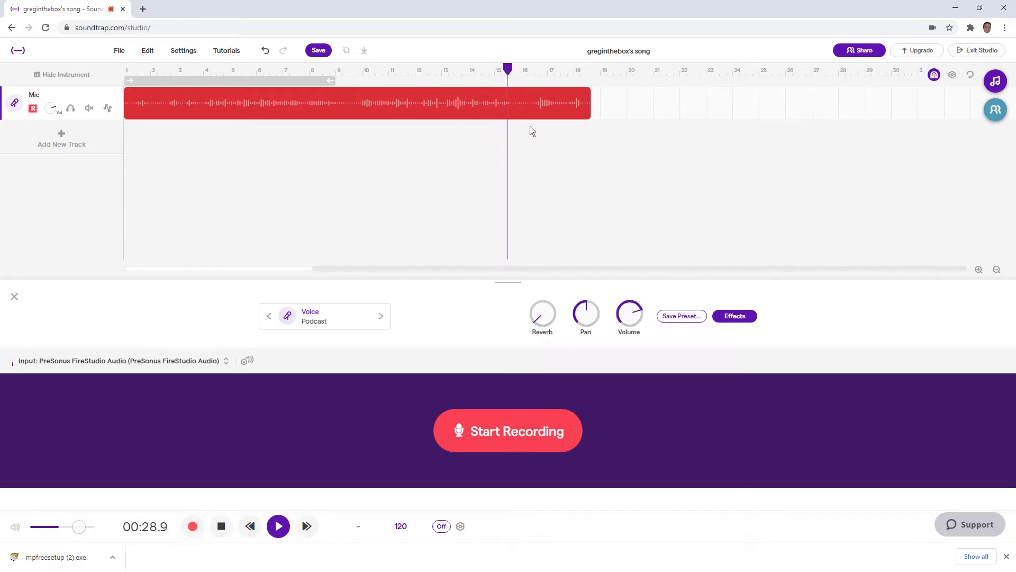
key(space)
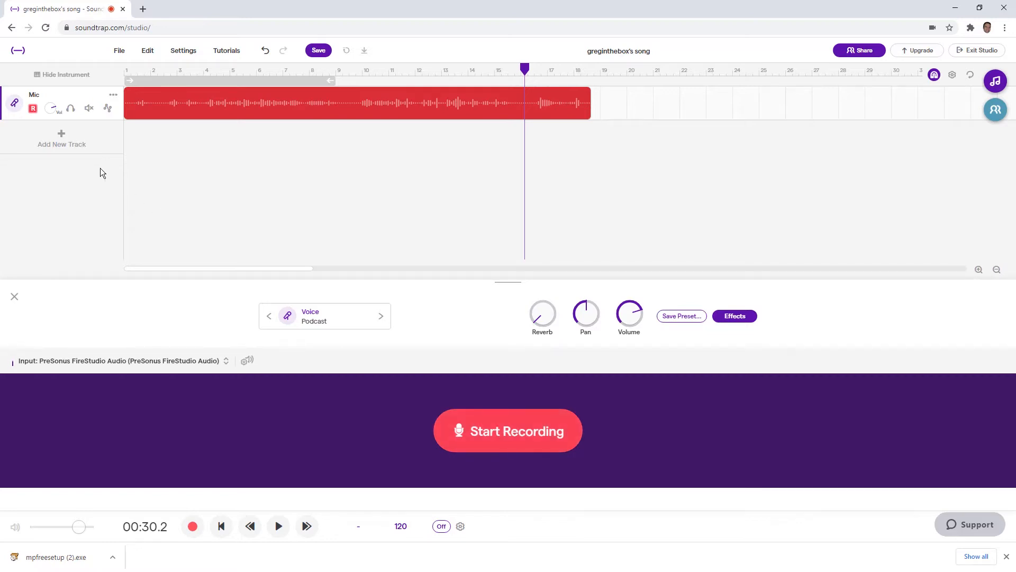
- Import the music file Into It - Kwon from the Desktop Music folder as a new track, and select the voice clip
click(60, 136)
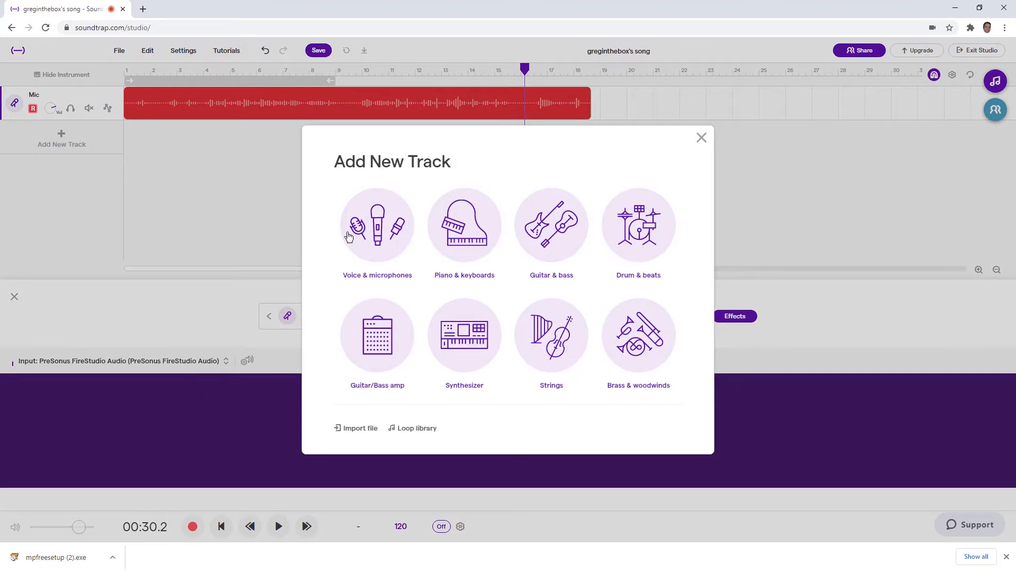
click(355, 430)
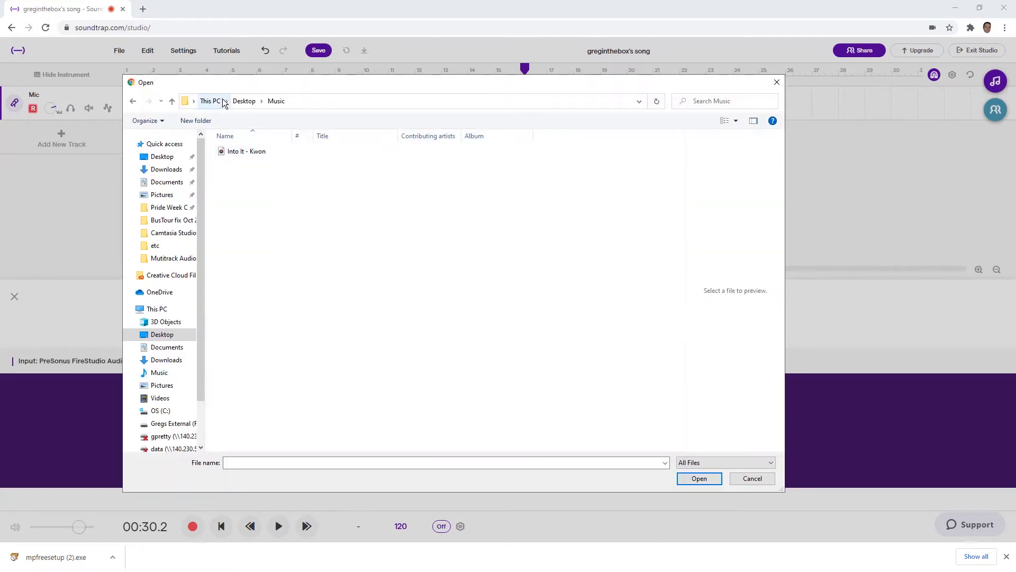
click(235, 153)
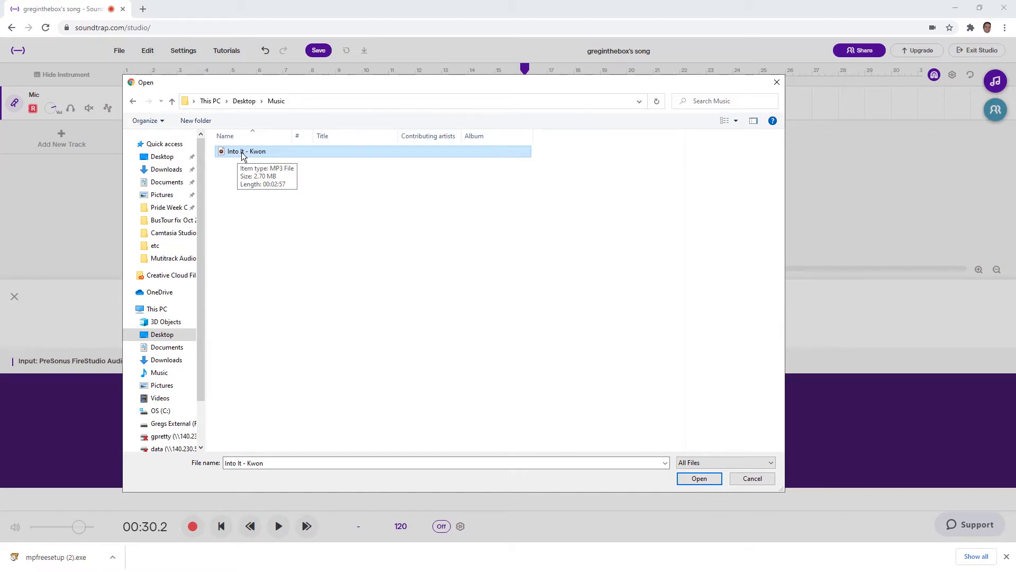
click(697, 480)
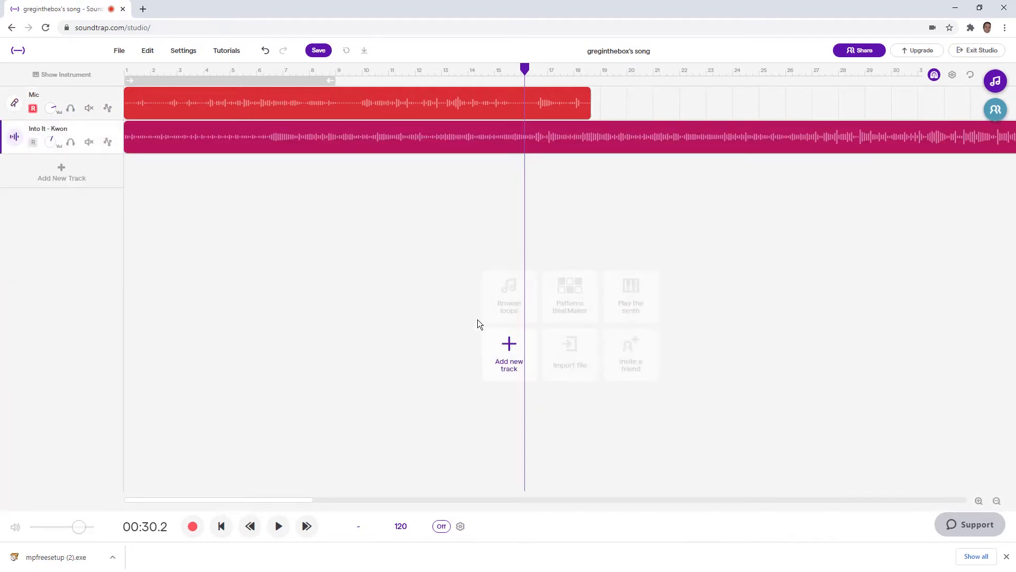
click(217, 100)
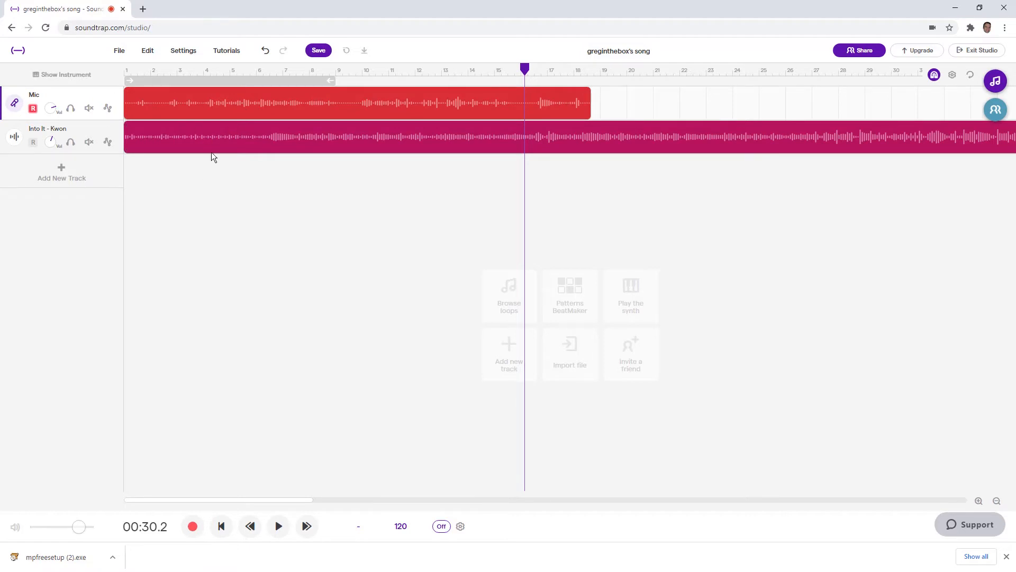
- Play both tracks together from the beginning of the song until about 4.6 seconds
click(197, 72)
drag(198, 69, 107, 70)
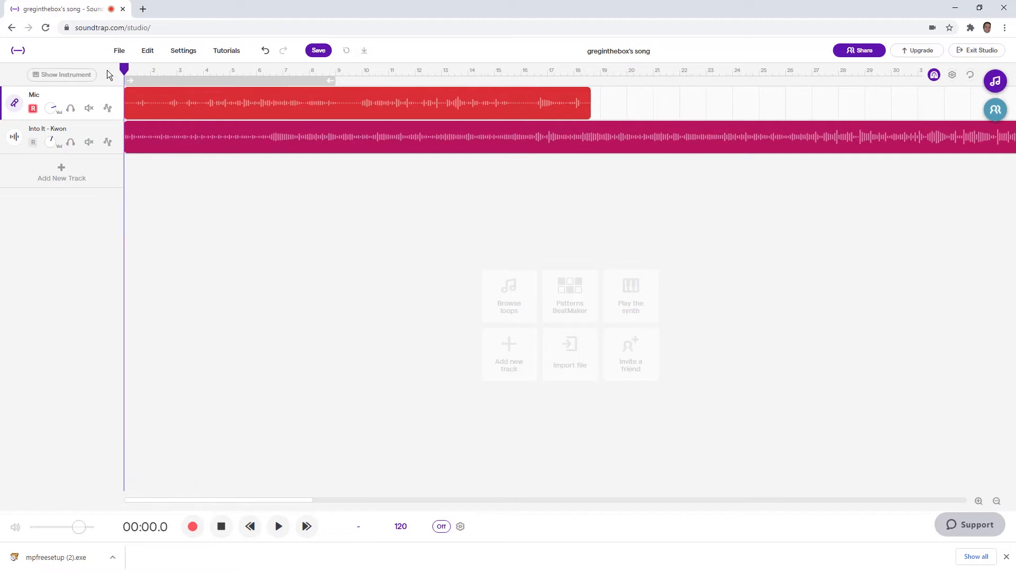
key(space)
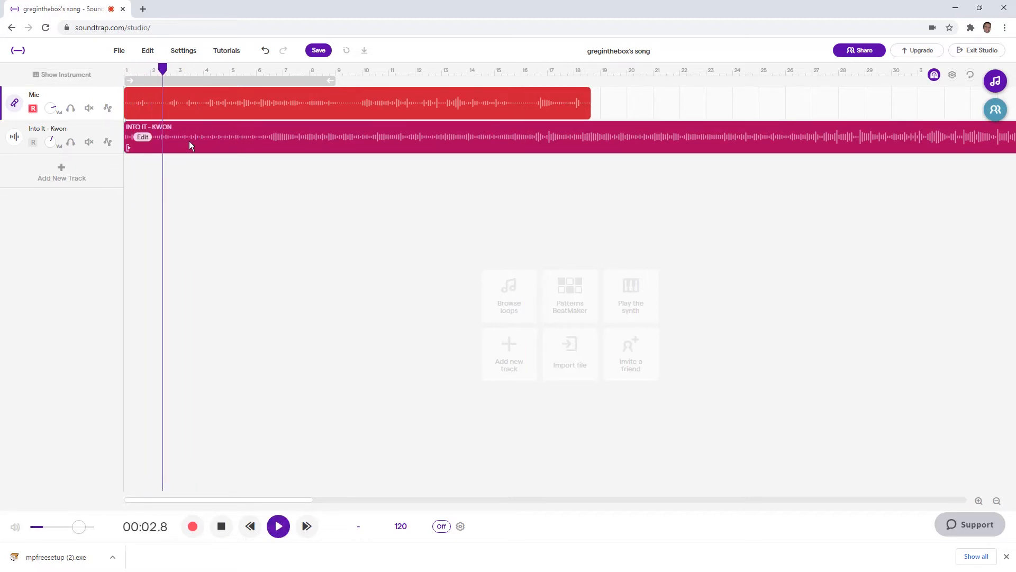
key(space)
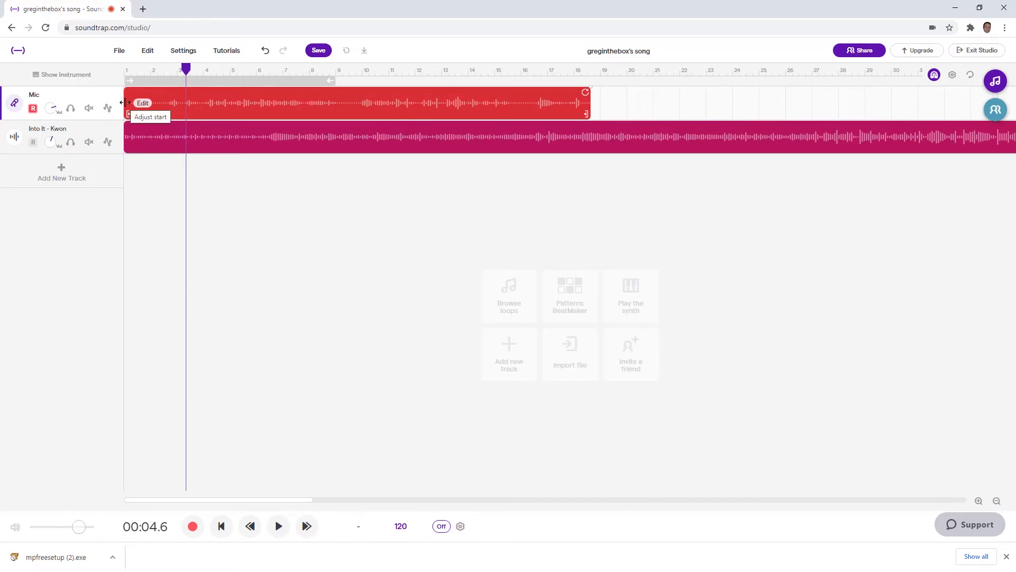
- Trim the voice clip's start to about 17 seconds, and play both tracks from 16.5 seconds for a few seconds
drag(125, 102, 350, 112)
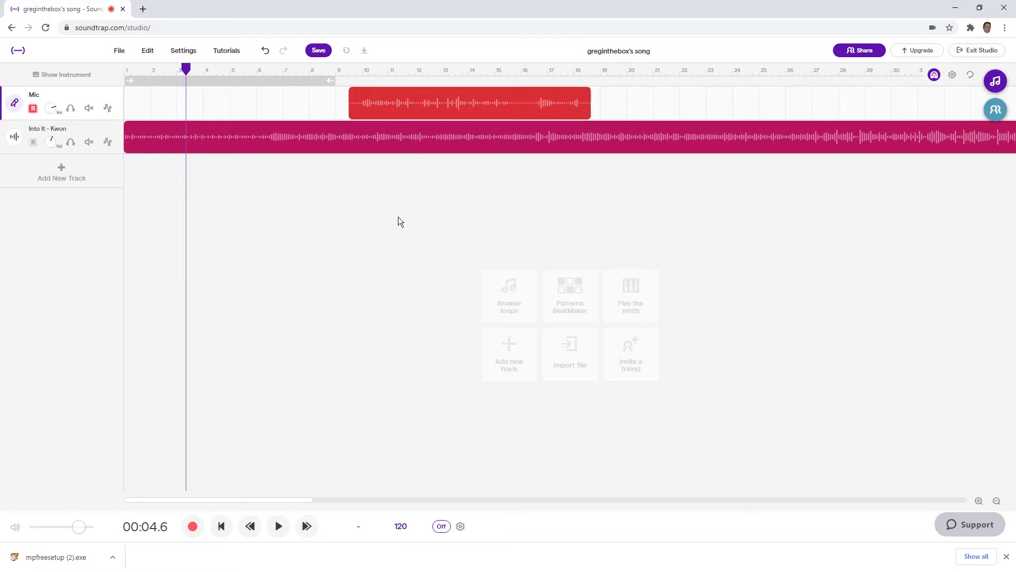
click(344, 69)
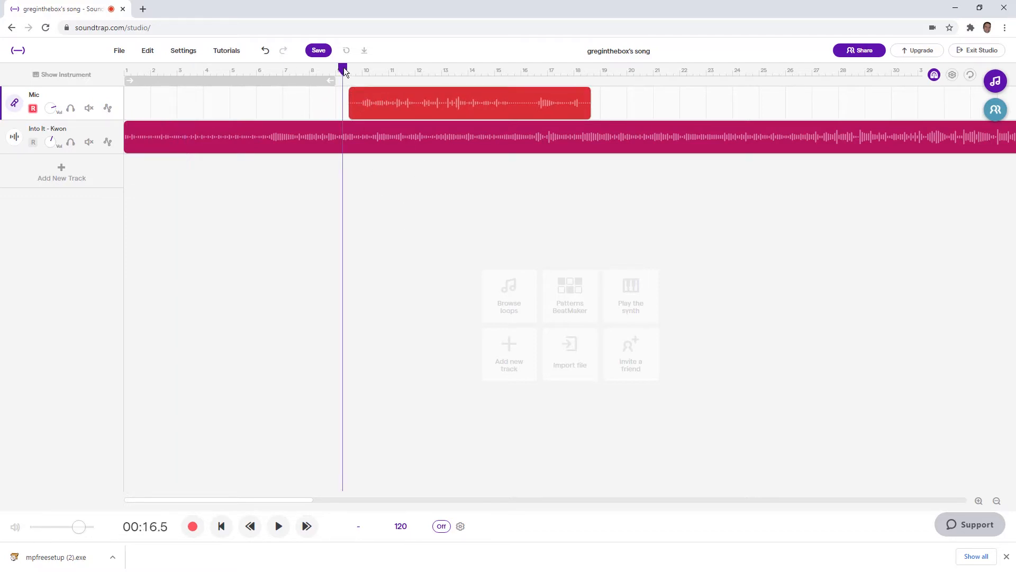
key(space)
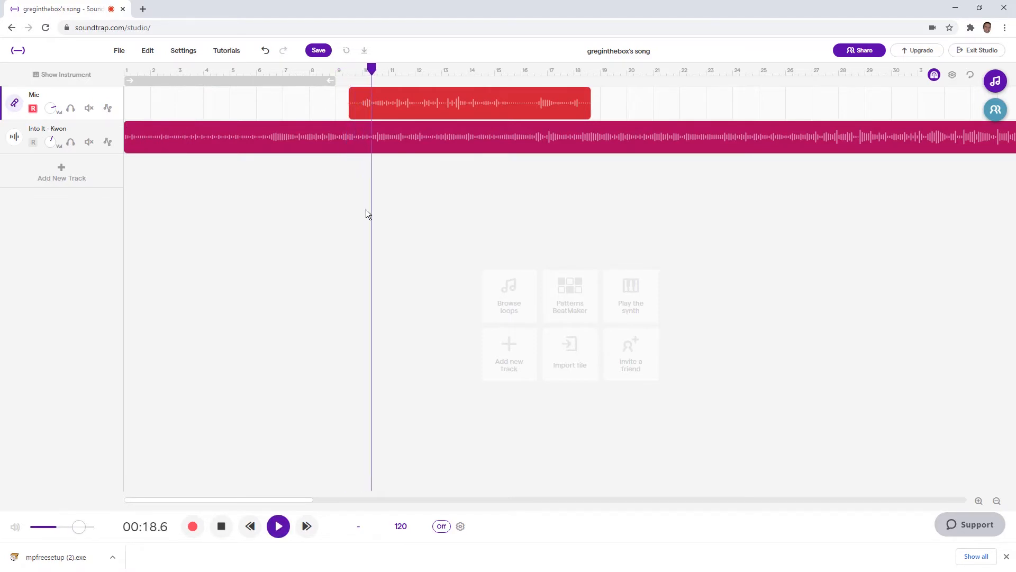
key(space)
- Position the playhead at 28 seconds and play both tracks until about 32.7 seconds
click(494, 70)
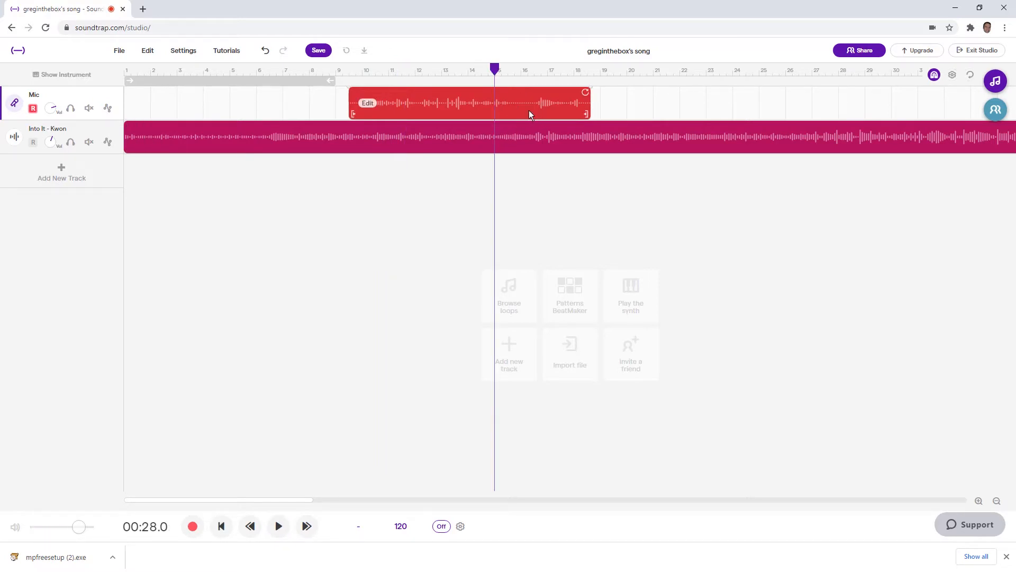
key(space)
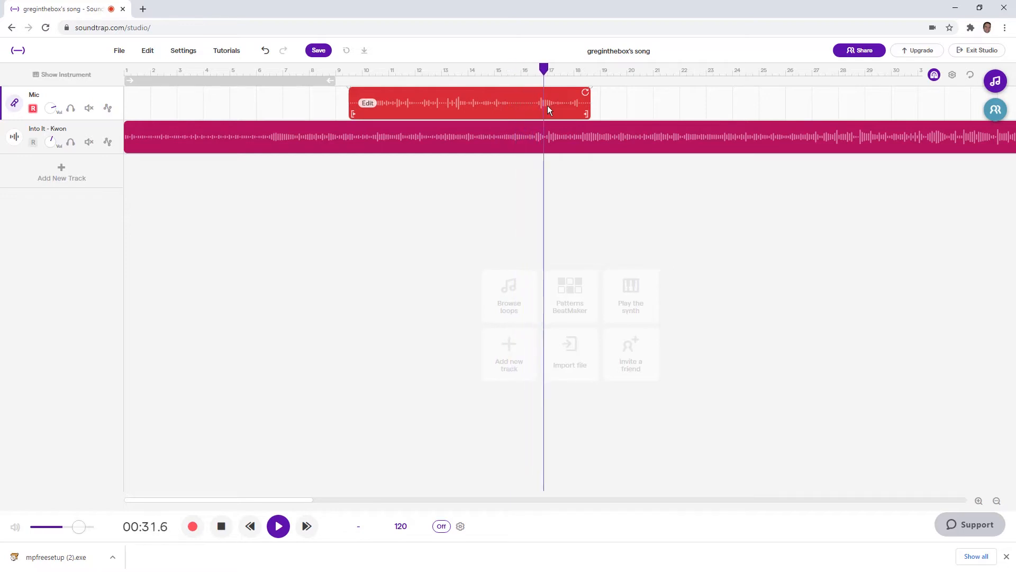
key(space)
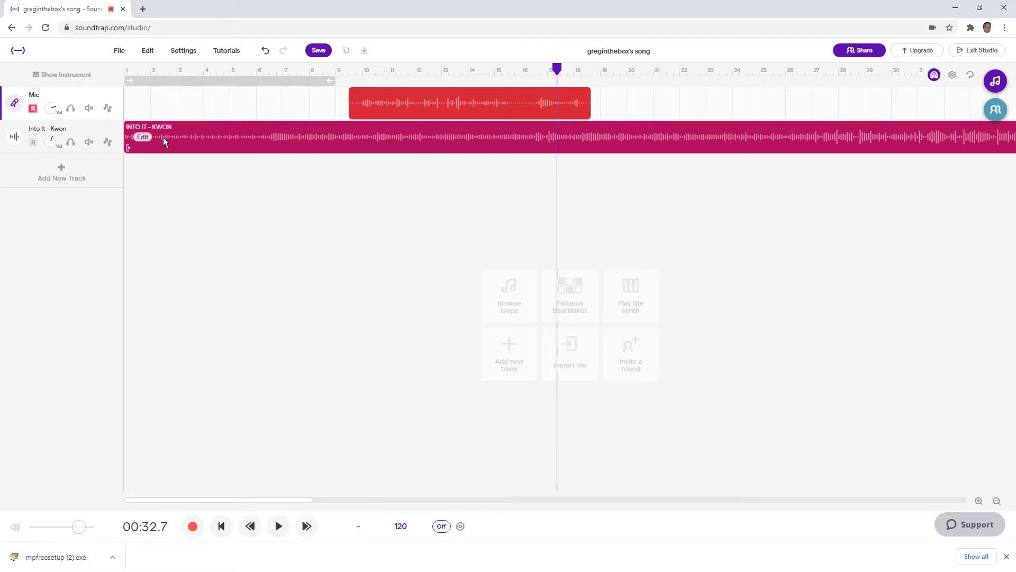
- Make both tracks taller and adjust the voice clip's edges so it runs from about bar 2 to about bar 16
drag(90, 120, 86, 155)
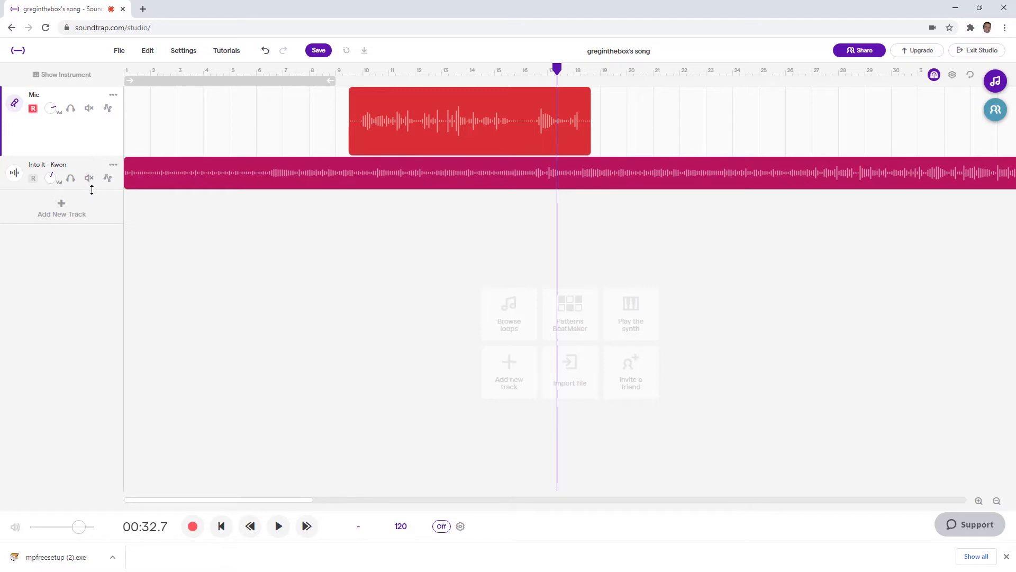
drag(91, 190, 93, 238)
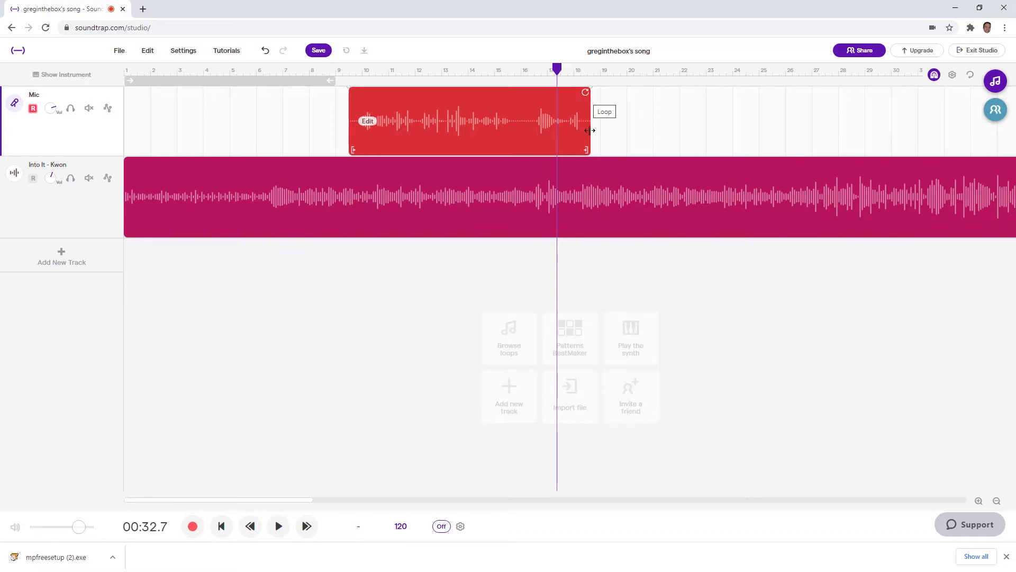
drag(590, 130, 528, 130)
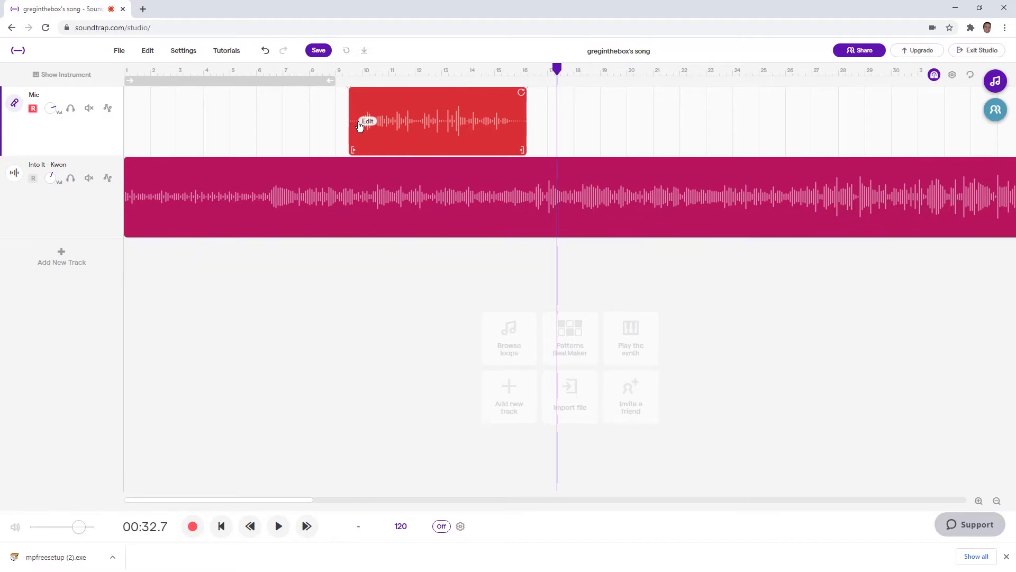
drag(351, 124, 158, 124)
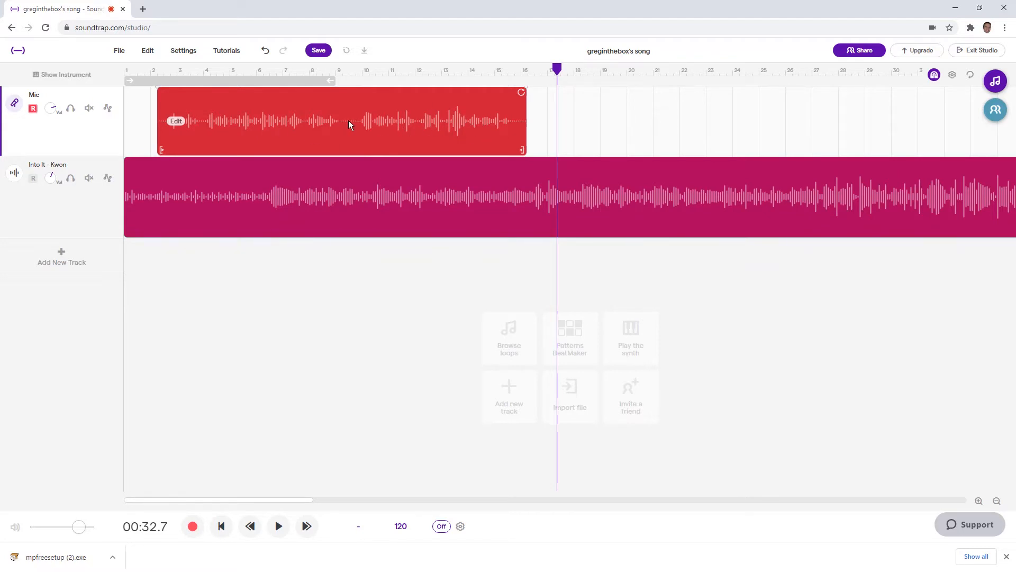
- Split the voice clip at 17 seconds, in the quiet gap between its two spoken sections
click(349, 68)
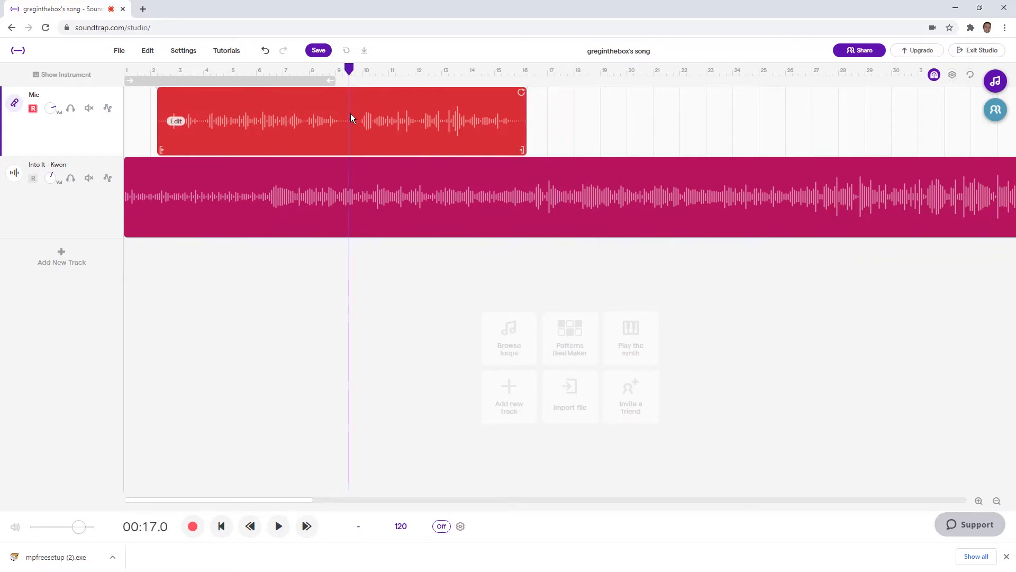
mouse_move(348, 68)
mouse_down()
mouse_move(239, 66)
mouse_move(347, 78)
mouse_up()
mouse_move(351, 125)
right_click(349, 119)
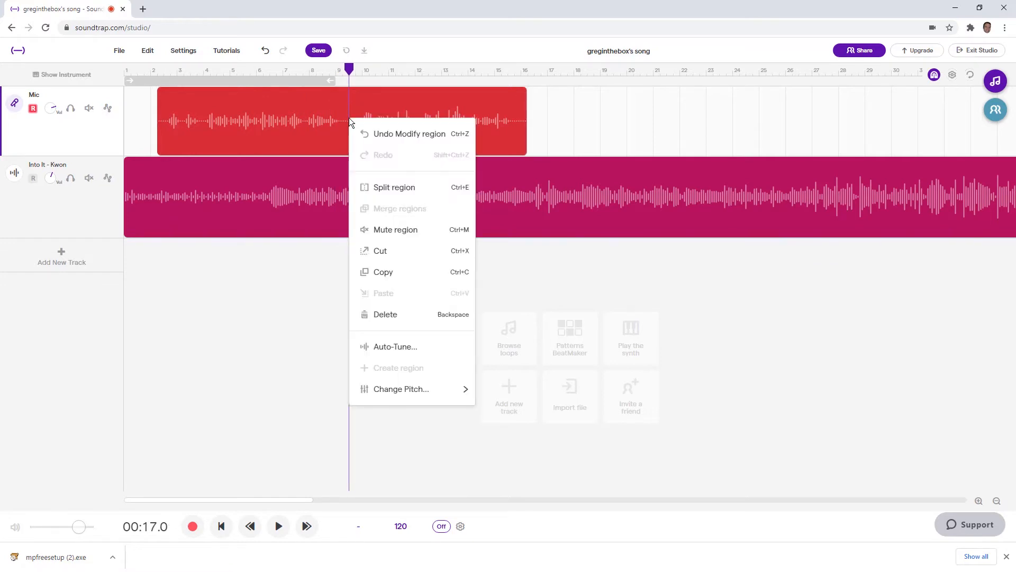
click(388, 189)
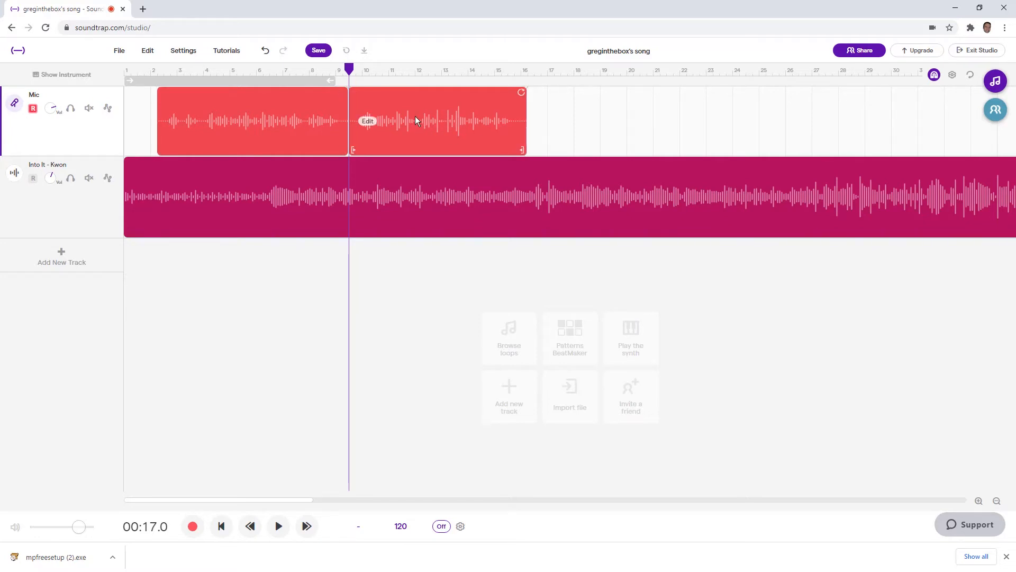
- Separate the voice parts, starting them at about bars 7 and 17, and extend the second part's end to about bar 24
drag(427, 122, 627, 124)
drag(271, 118, 397, 119)
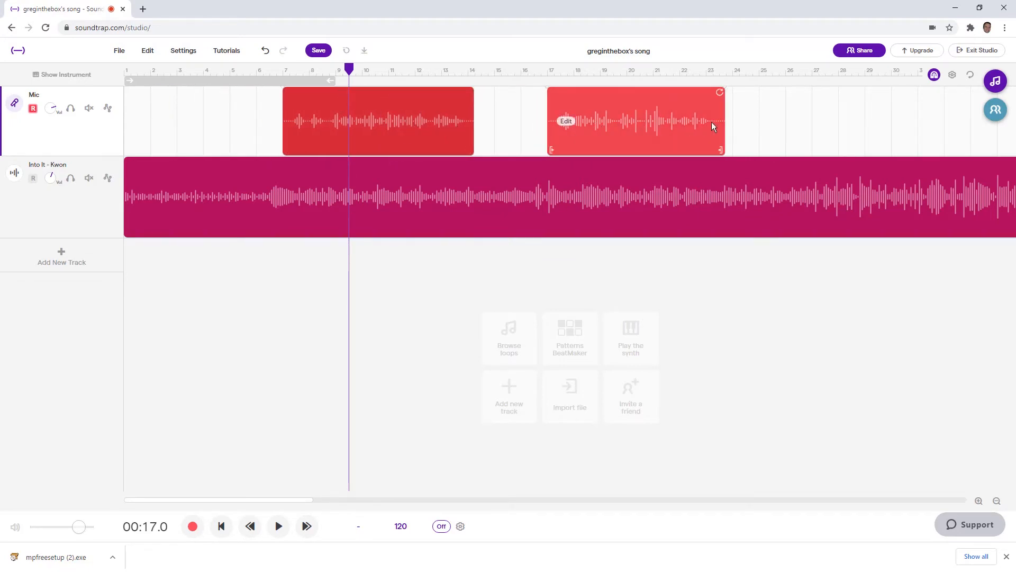
mouse_move(724, 128)
mouse_down()
mouse_move(692, 129)
mouse_move(730, 129)
mouse_move(712, 131)
mouse_move(723, 132)
mouse_up()
mouse_move(547, 122)
mouse_down()
mouse_move(626, 126)
mouse_move(550, 124)
mouse_up()
mouse_move(725, 129)
mouse_down()
mouse_move(686, 129)
mouse_move(730, 133)
mouse_up()
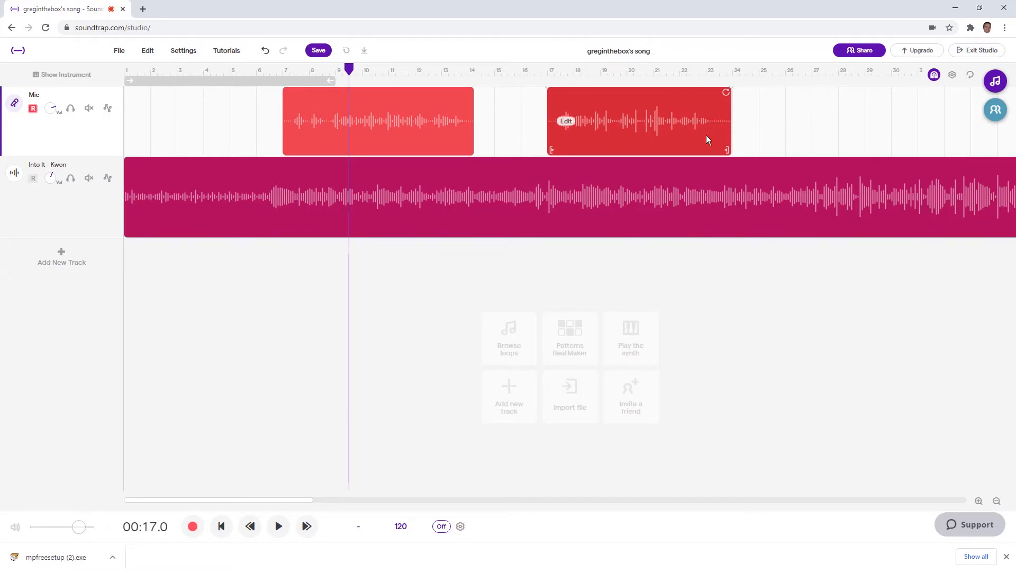
drag(347, 69, 326, 76)
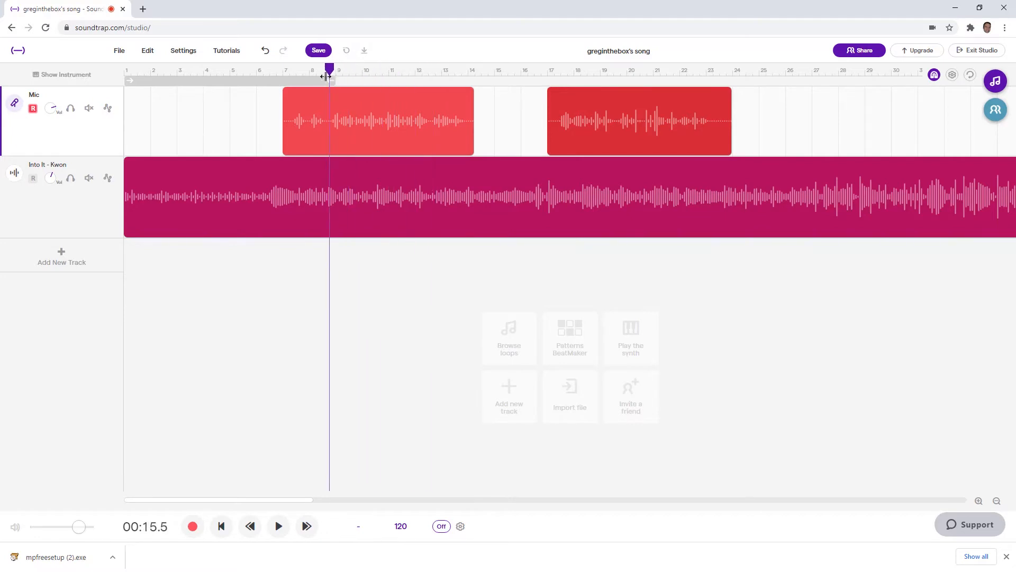
right_click(330, 120)
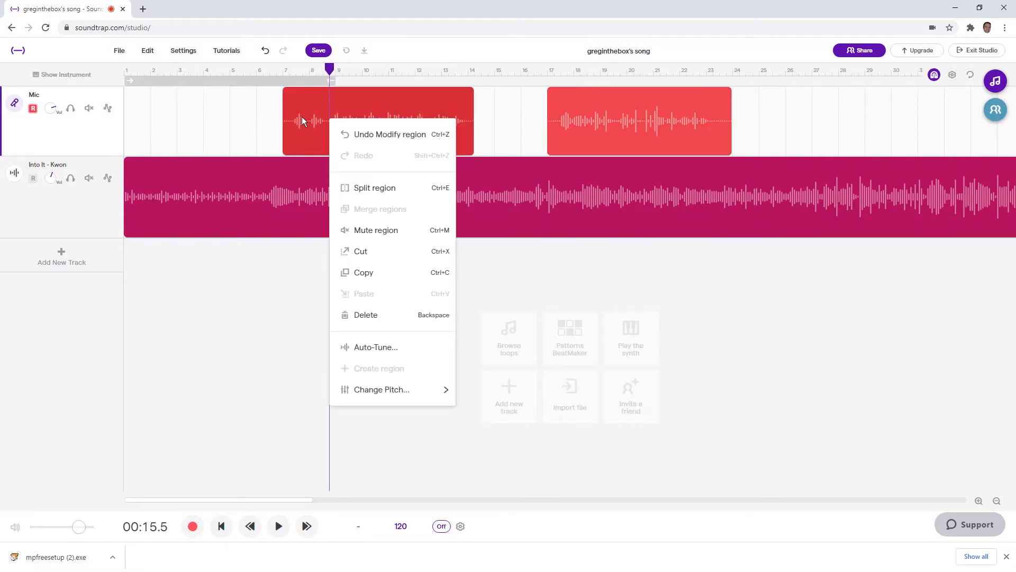
click(521, 113)
- Reposition the voice parts so the first starts at about bar 6 and the second just before bar 15
drag(399, 122, 280, 123)
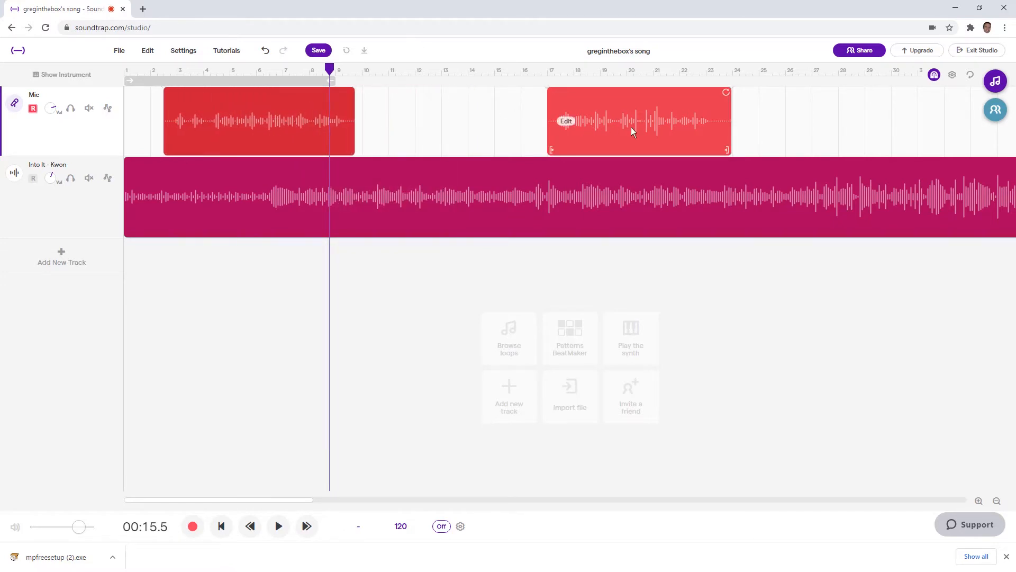
drag(646, 119, 618, 127)
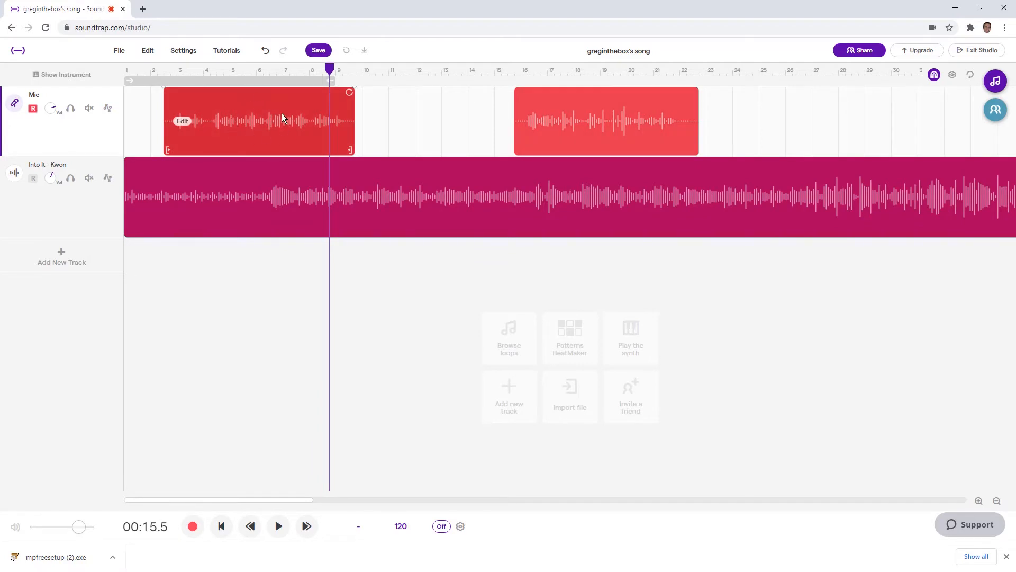
drag(261, 115, 354, 115)
drag(564, 119, 536, 120)
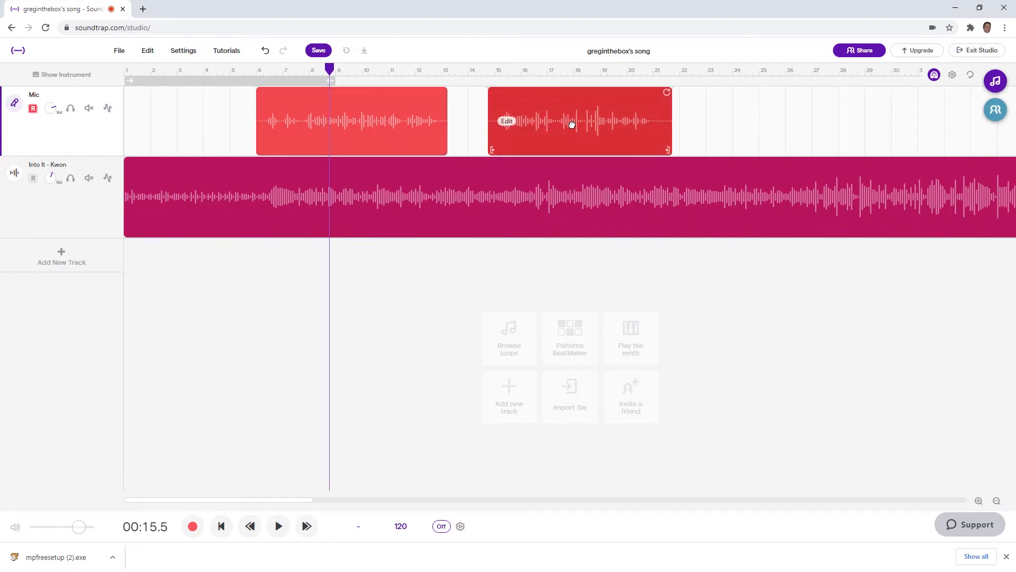
- Delete the first voice part and move the remaining part to start at about bar 3
click(356, 120)
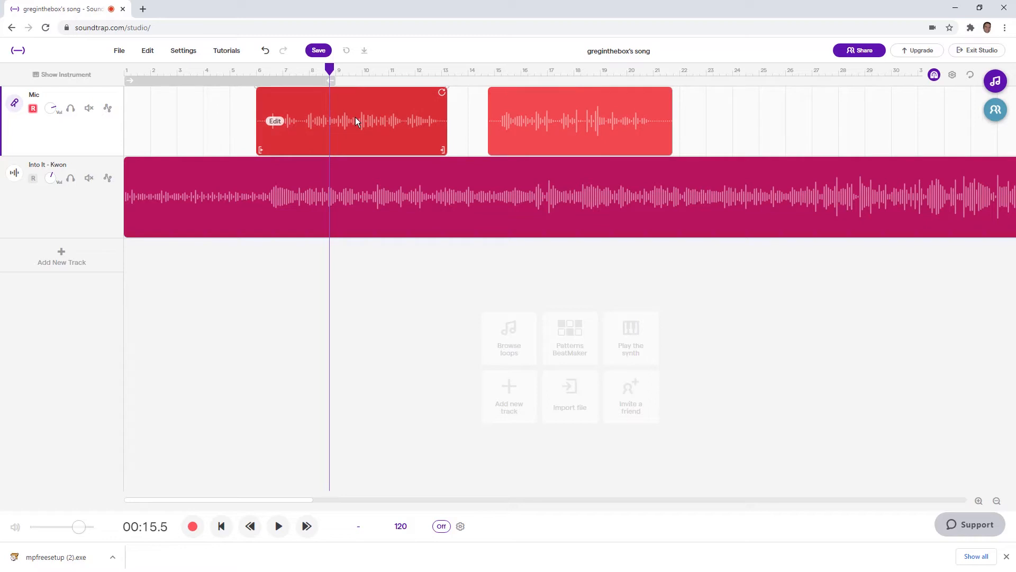
key(Delete)
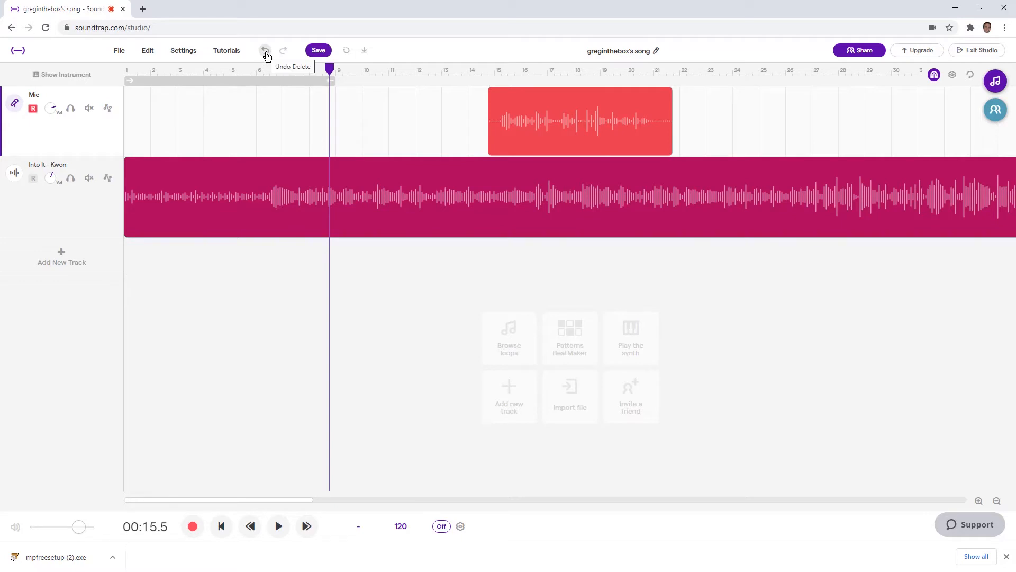
drag(558, 132, 270, 135)
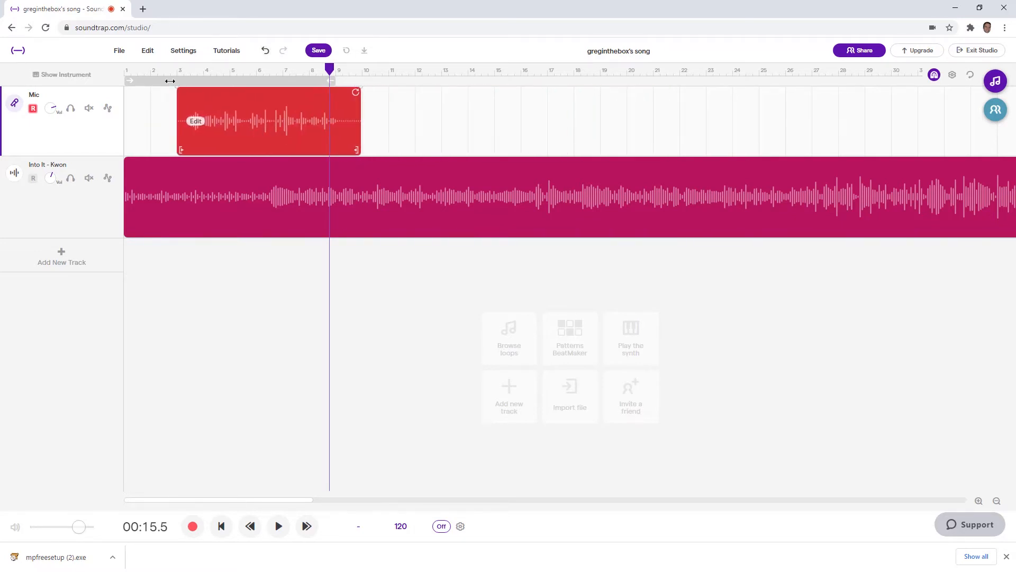
- Play the song from the beginning for about 2.7 seconds, and move the voice clip to start at bar 2
drag(149, 69, 114, 68)
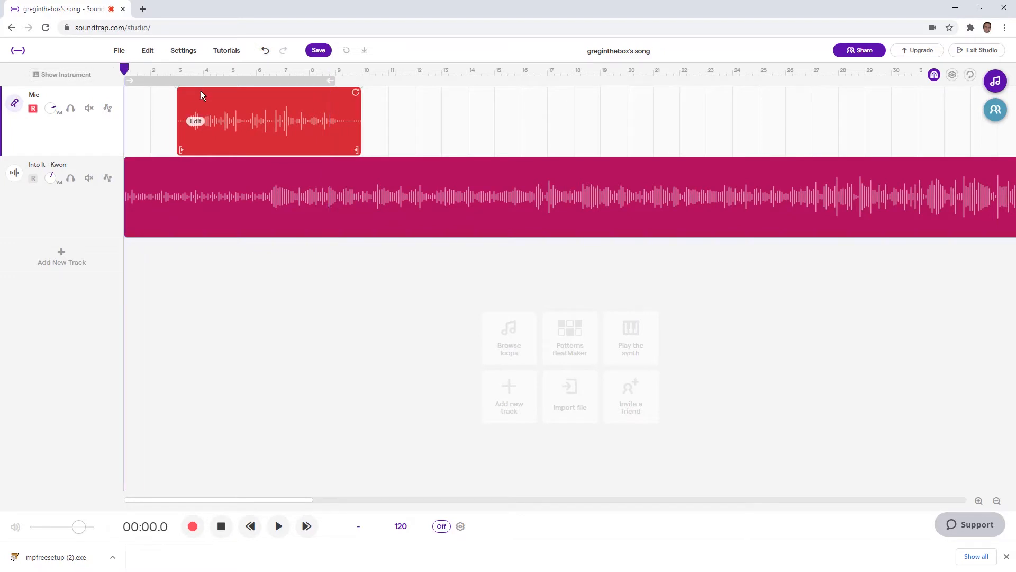
key(space)
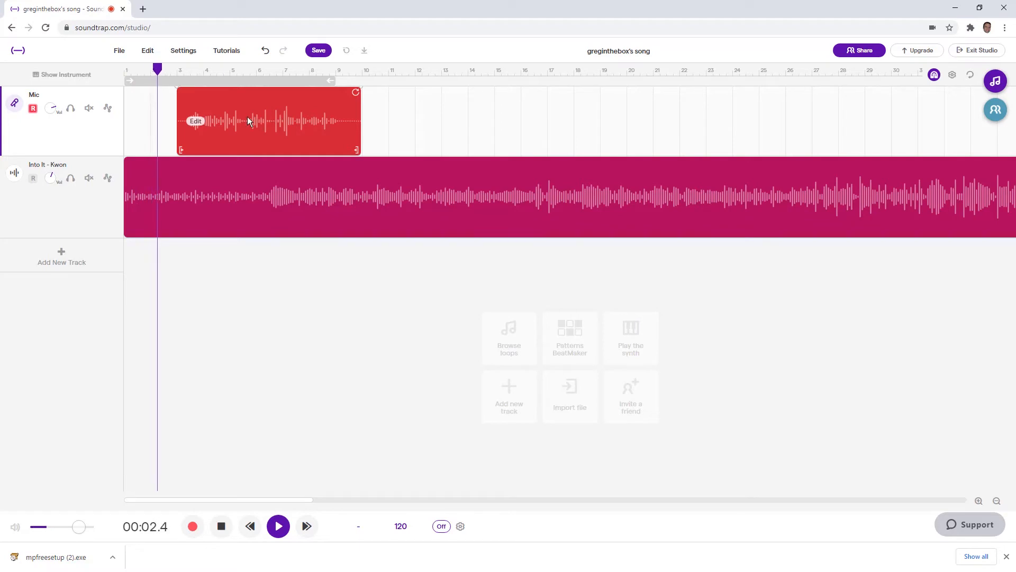
key(space)
drag(241, 127, 222, 127)
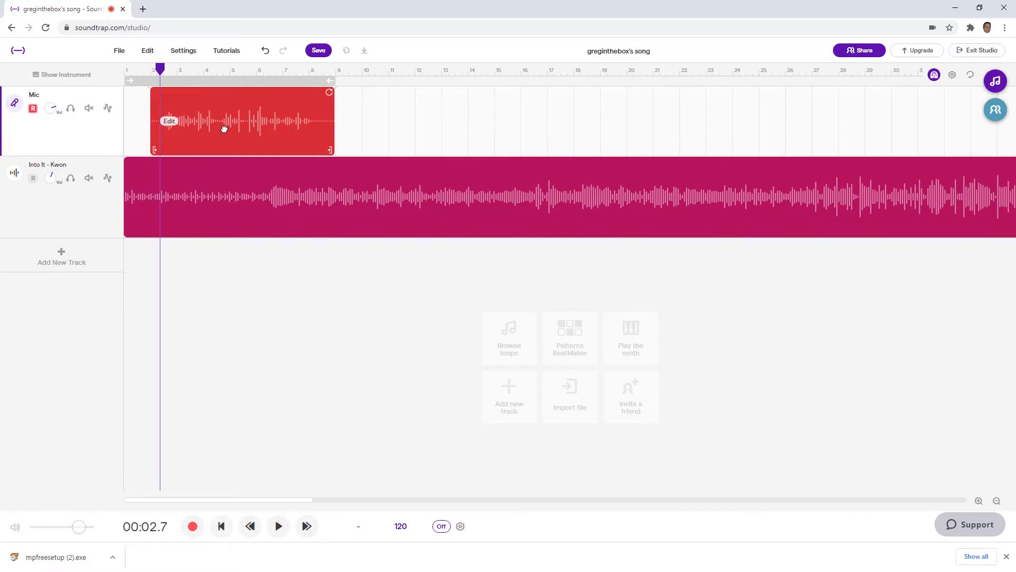
- Play both tracks from the beginning through the end of the voice clip, stopping at about 17.4 seconds
drag(161, 69, 121, 76)
key(space)
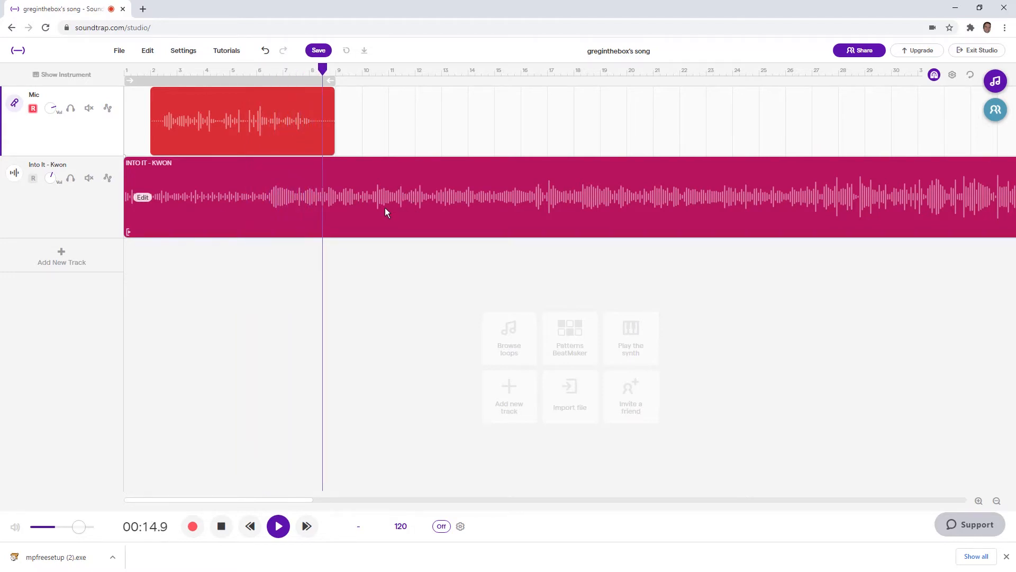
key(space)
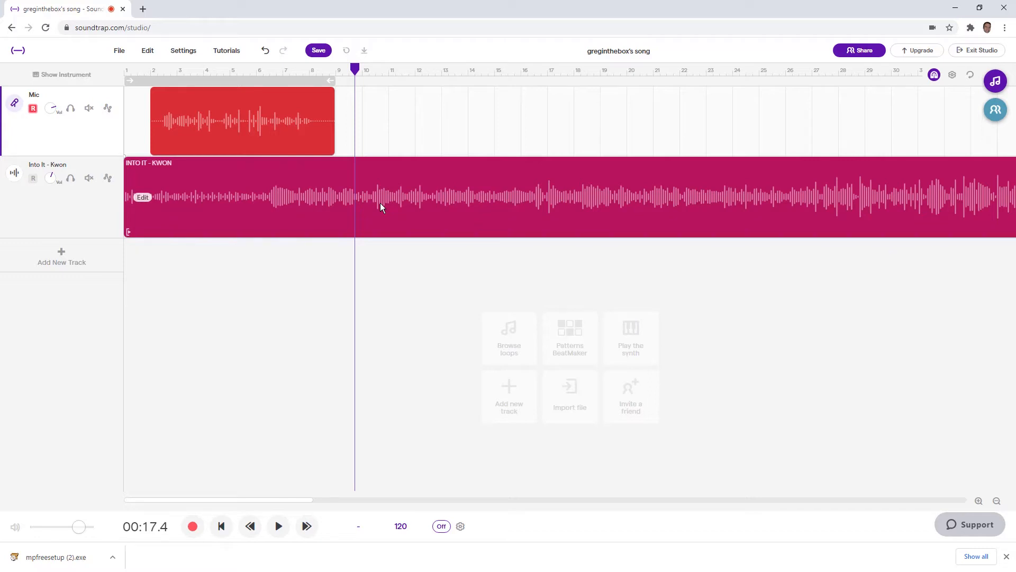
- Split the Into It - Kwon music clip at 20.5 seconds, shortly after the voice clip ends
mouse_move(375, 199)
drag(355, 69, 367, 74)
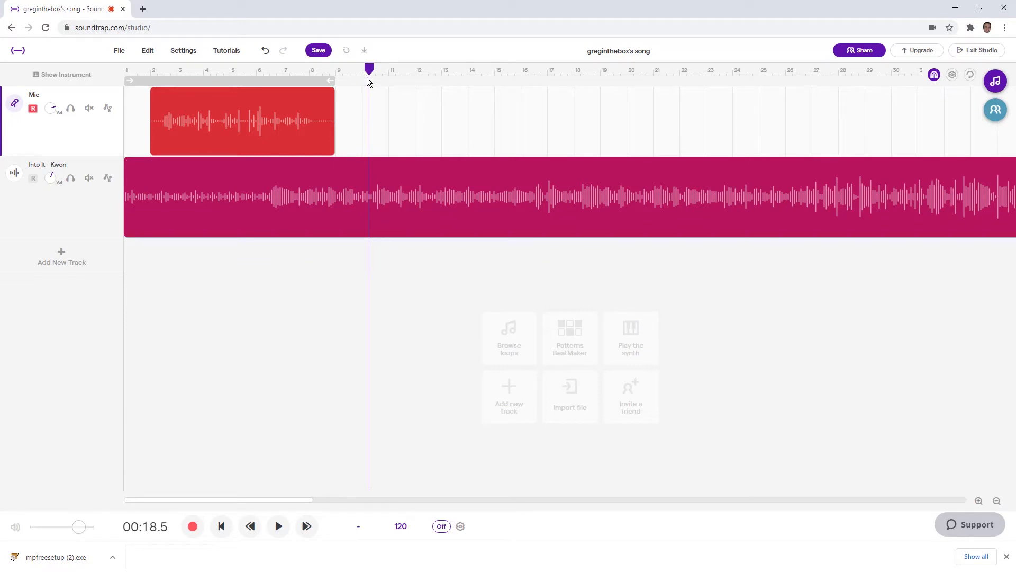
drag(374, 71, 392, 75)
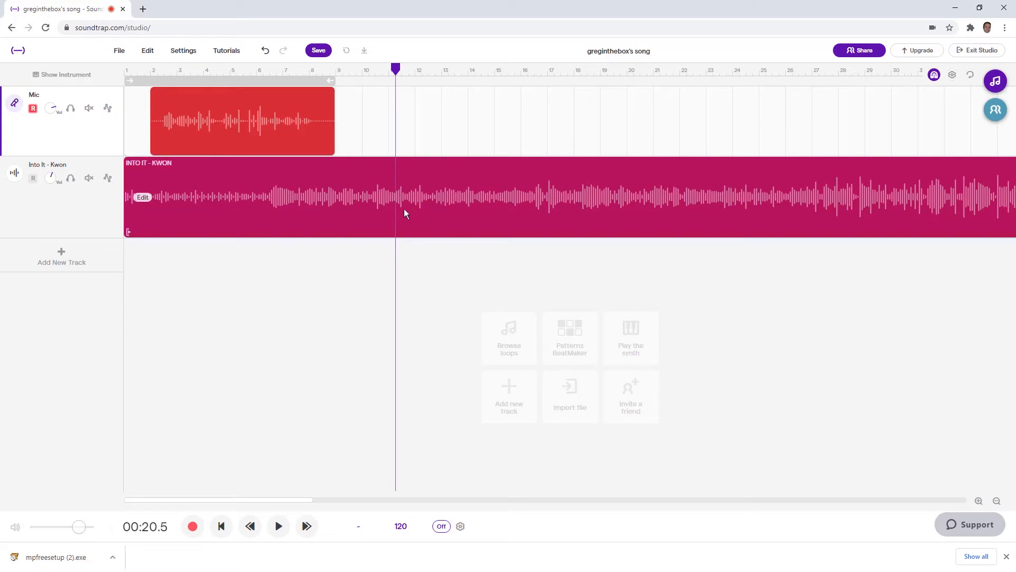
right_click(396, 194)
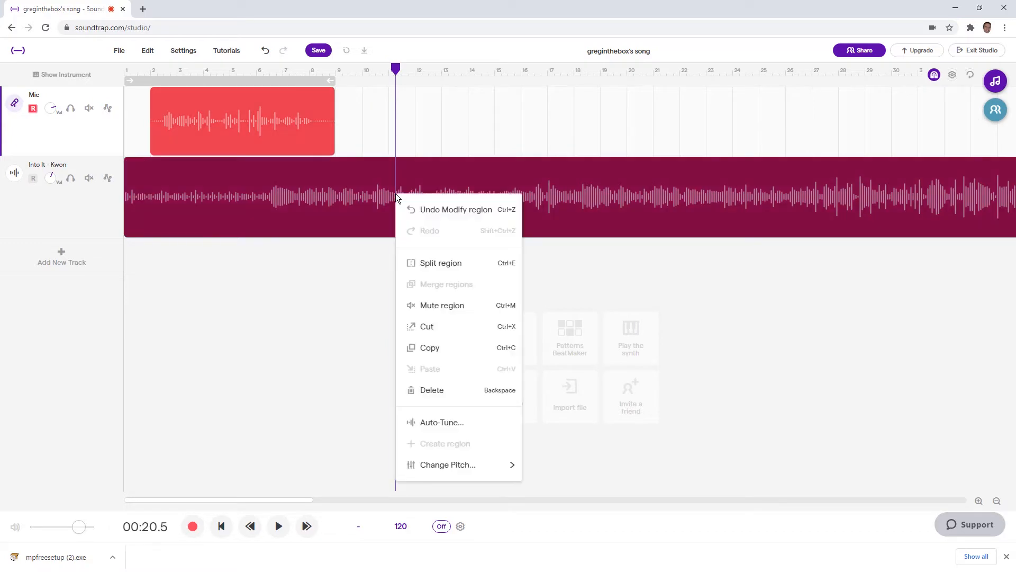
click(435, 263)
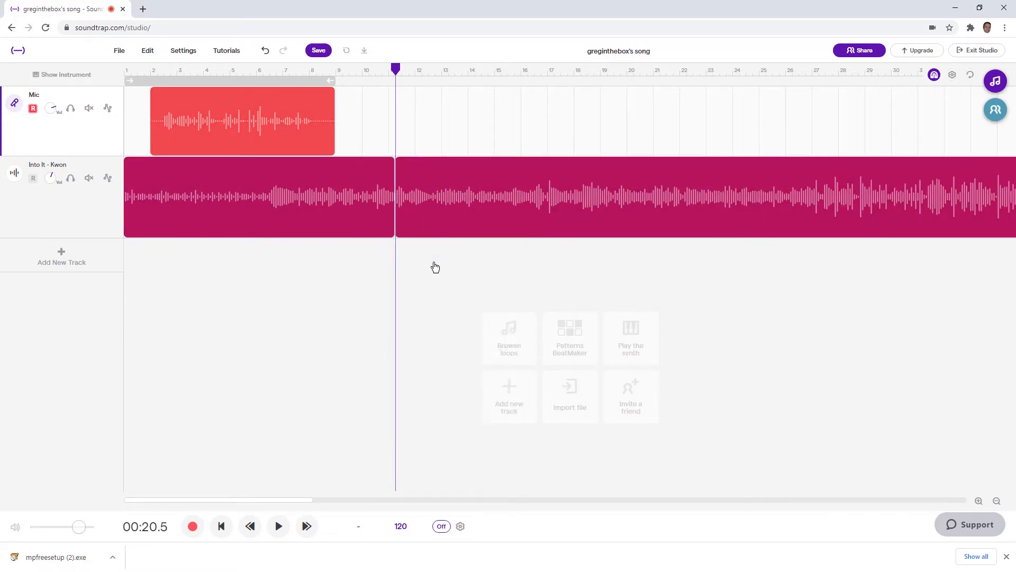
- Delete the part of the Into It - Kwon music clip that follows the split at 20.5 seconds
click(468, 200)
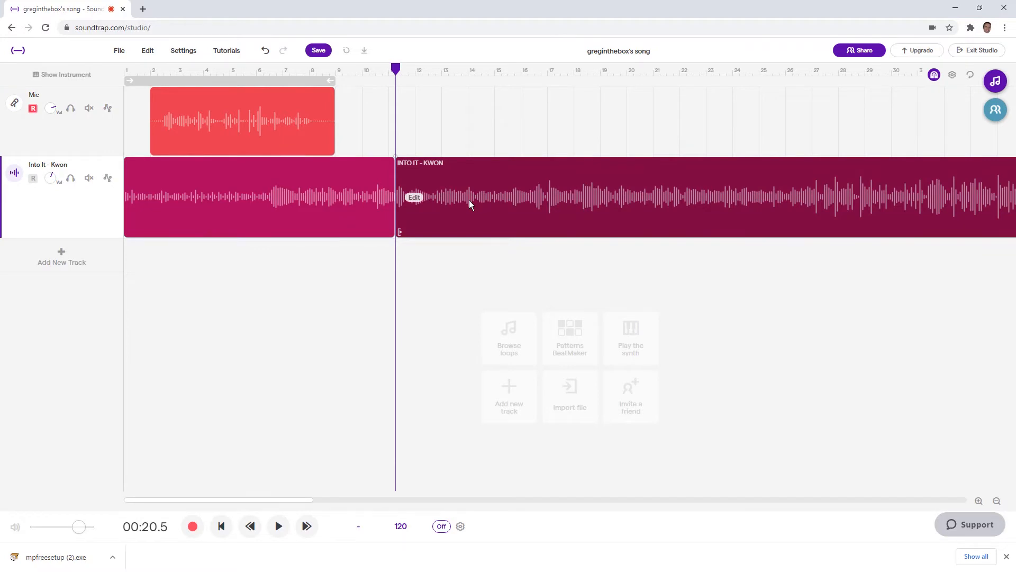
key(Delete)
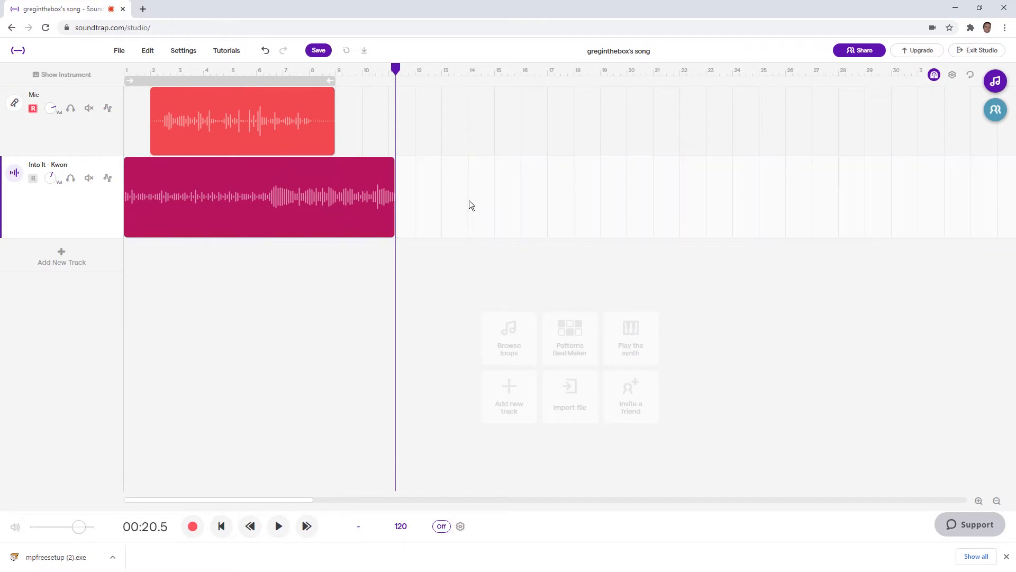
- Extend the end of the music clip to about bar 11.7 and add a fade-out starting at about bar 9
click(393, 197)
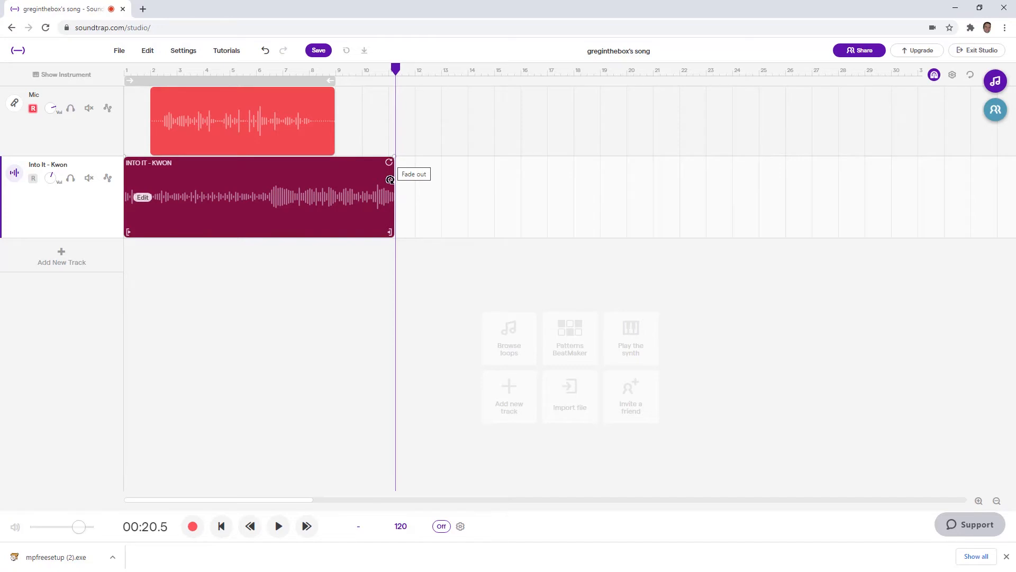
click(362, 71)
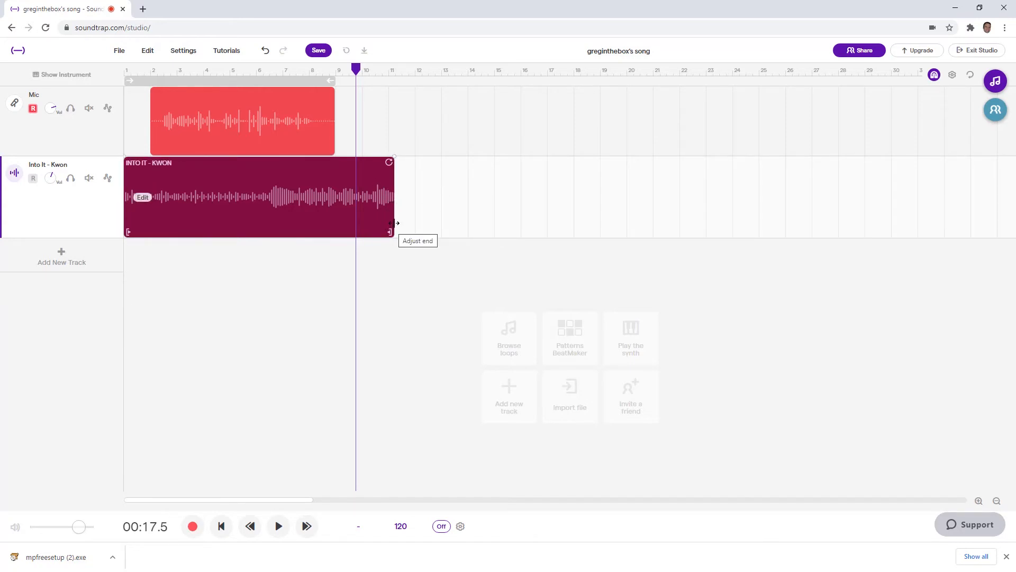
mouse_move(394, 223)
mouse_down()
mouse_move(321, 226)
mouse_move(405, 233)
mouse_up()
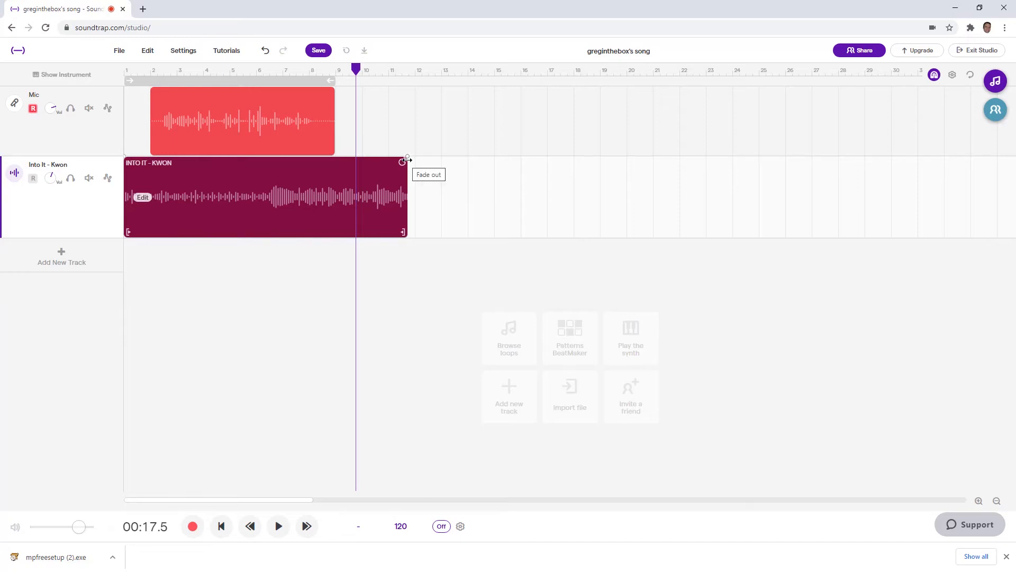
drag(407, 160, 337, 162)
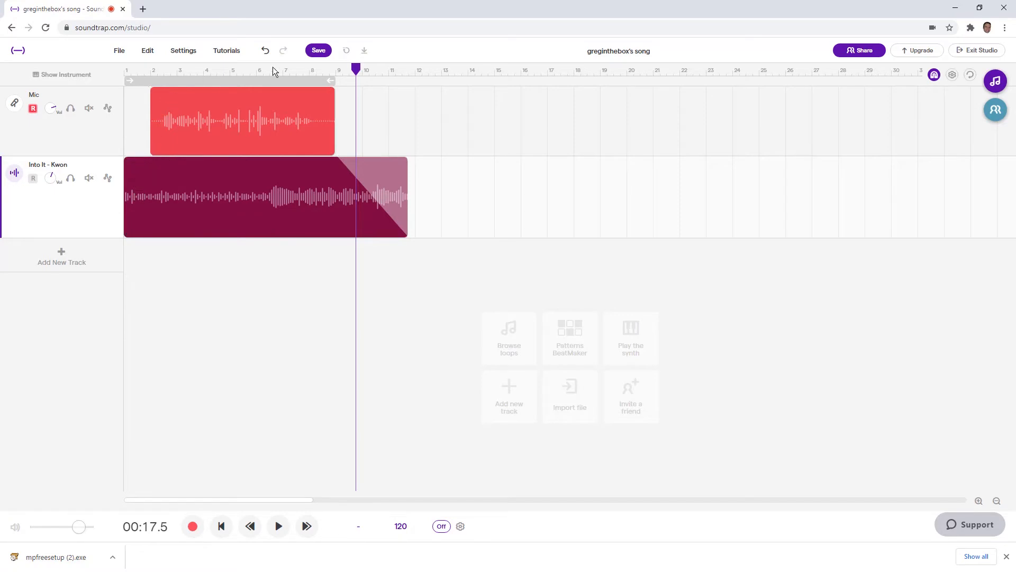
- Try a fade-in up to about bar 2.2 on the music clip, playing from the beginning to about 20.1 seconds, and remove the fade-in
drag(354, 69, 100, 79)
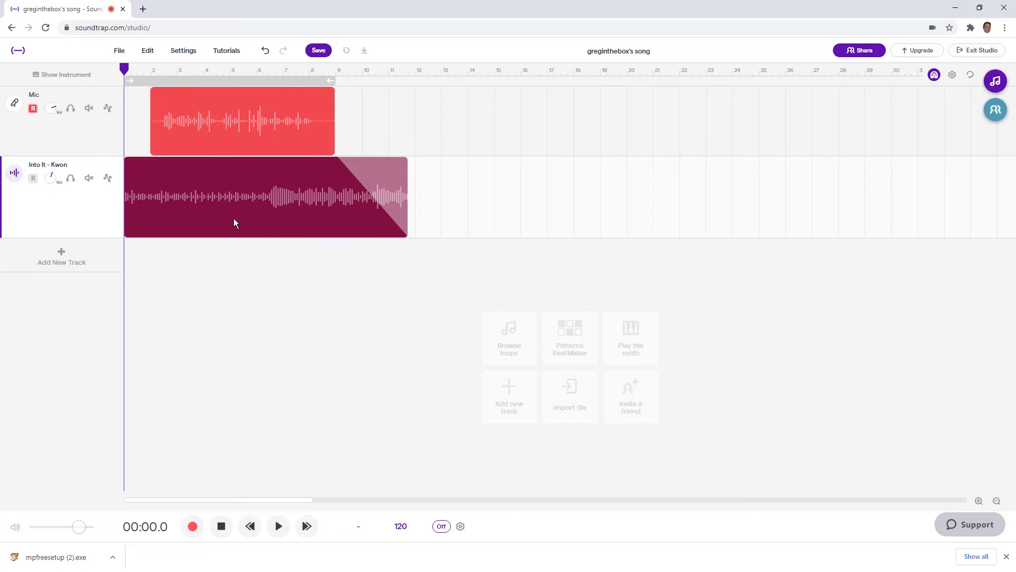
drag(123, 160, 160, 161)
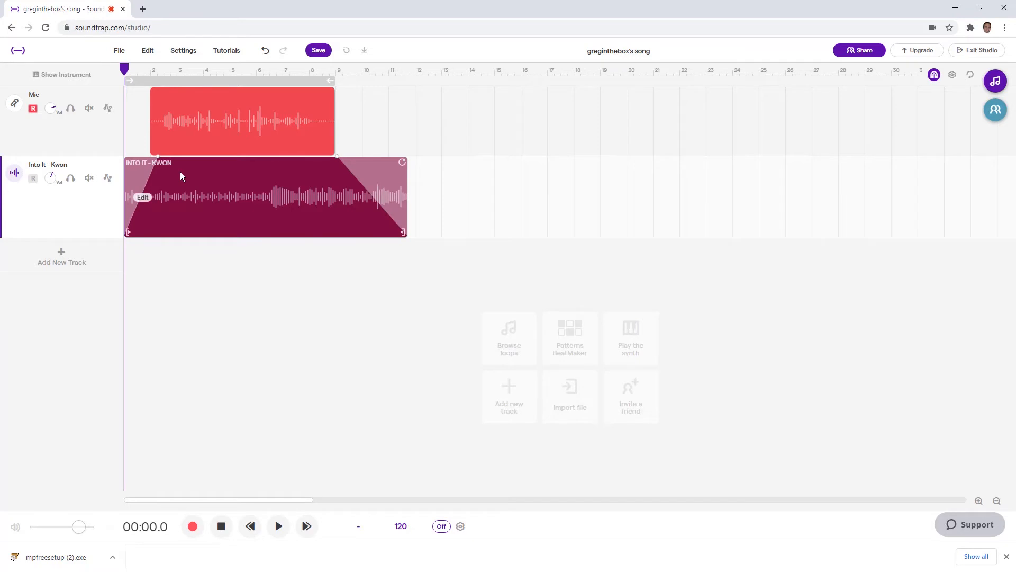
key(space)
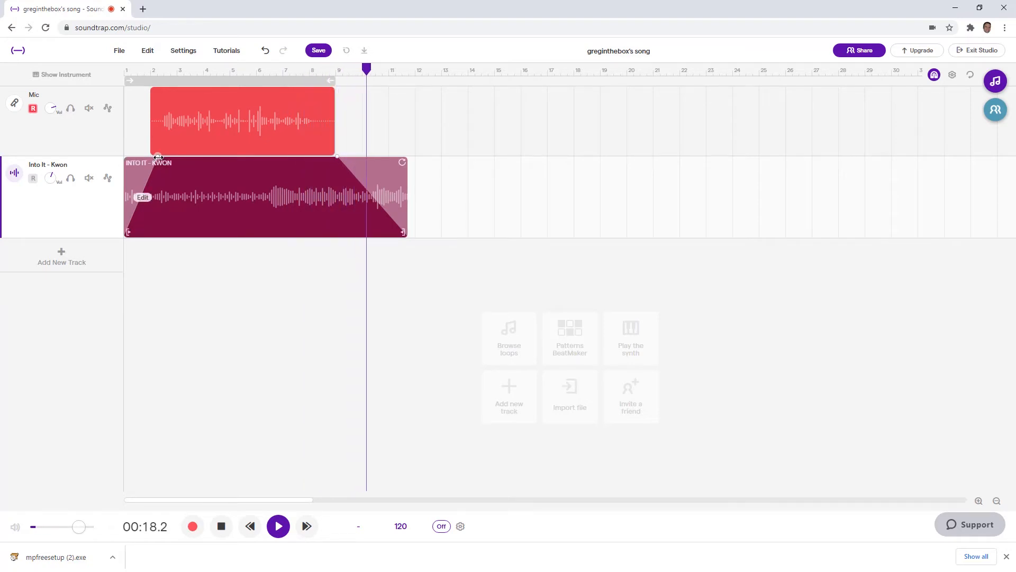
key(space)
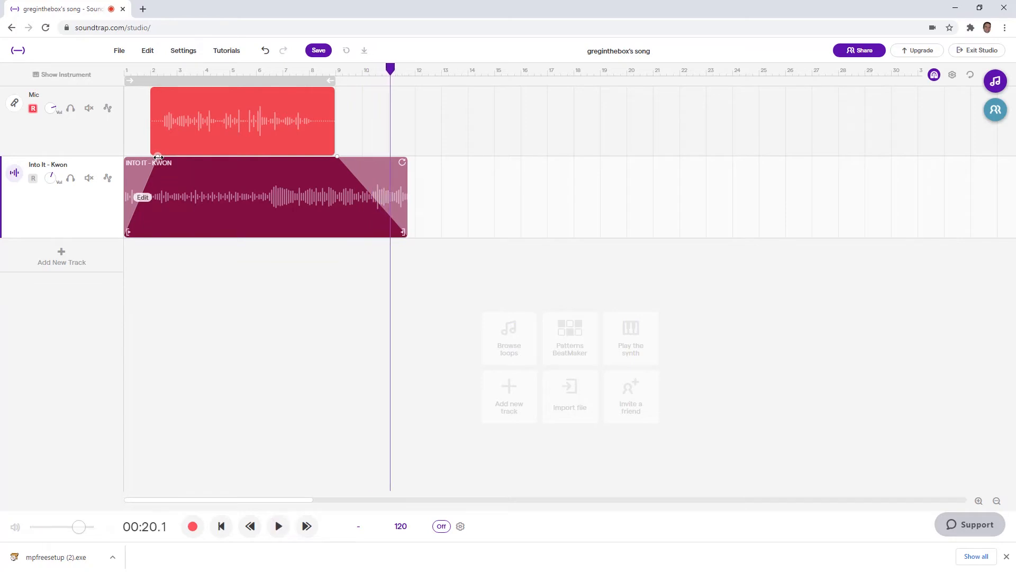
drag(158, 157, 125, 157)
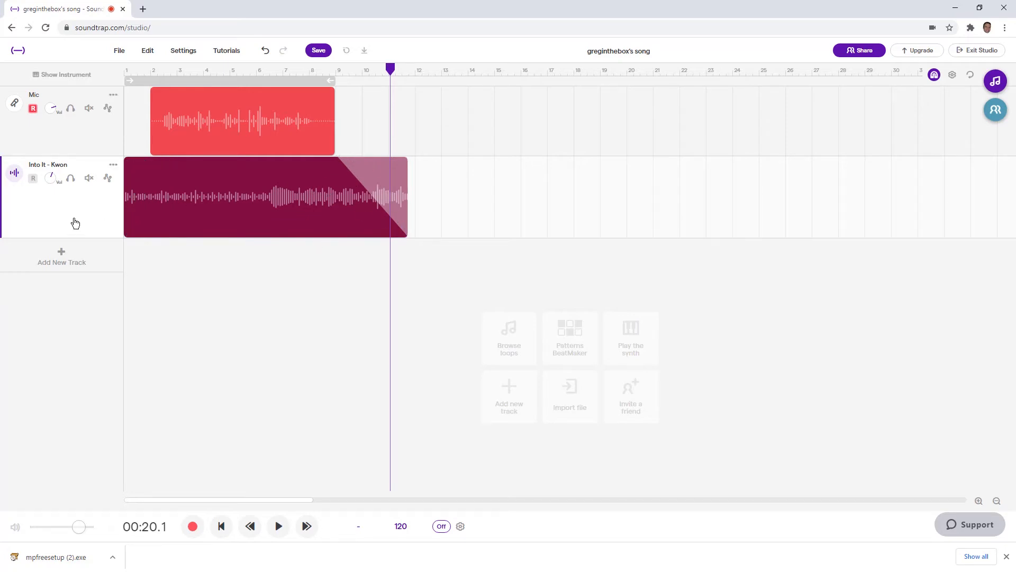
- Place the playhead at 12.0 seconds and add a new Voice & microphones track
click(285, 313)
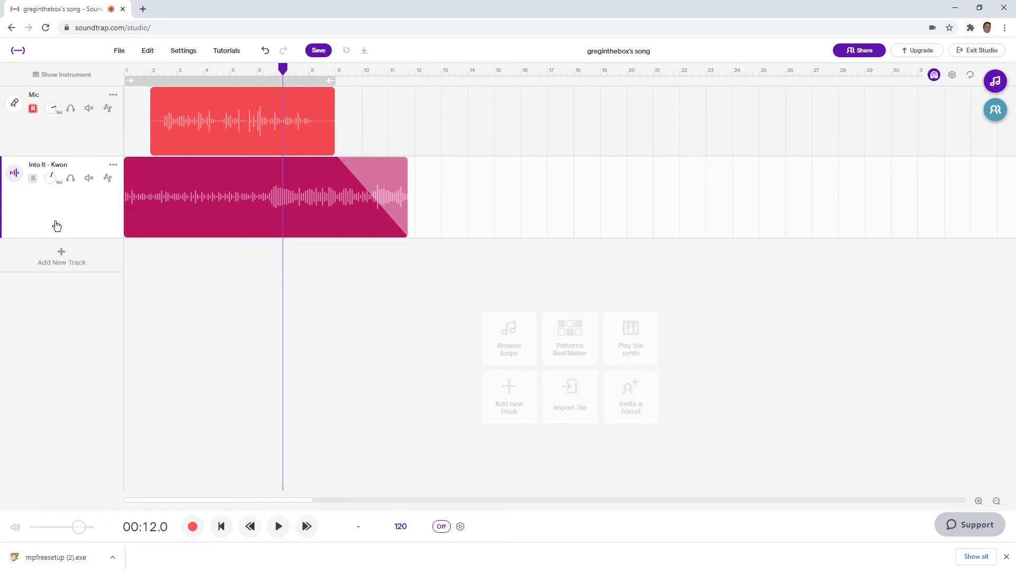
click(61, 257)
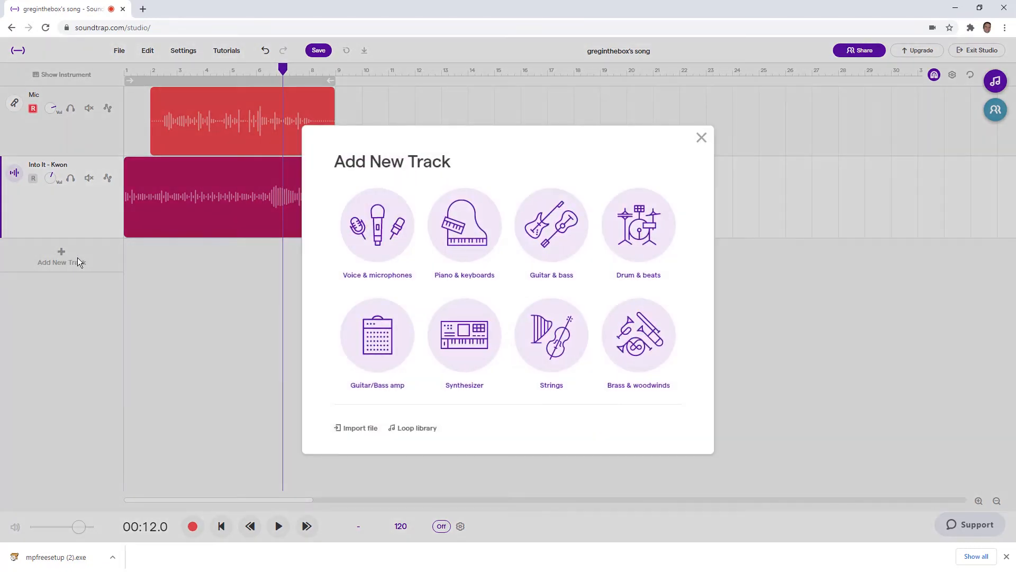
click(382, 229)
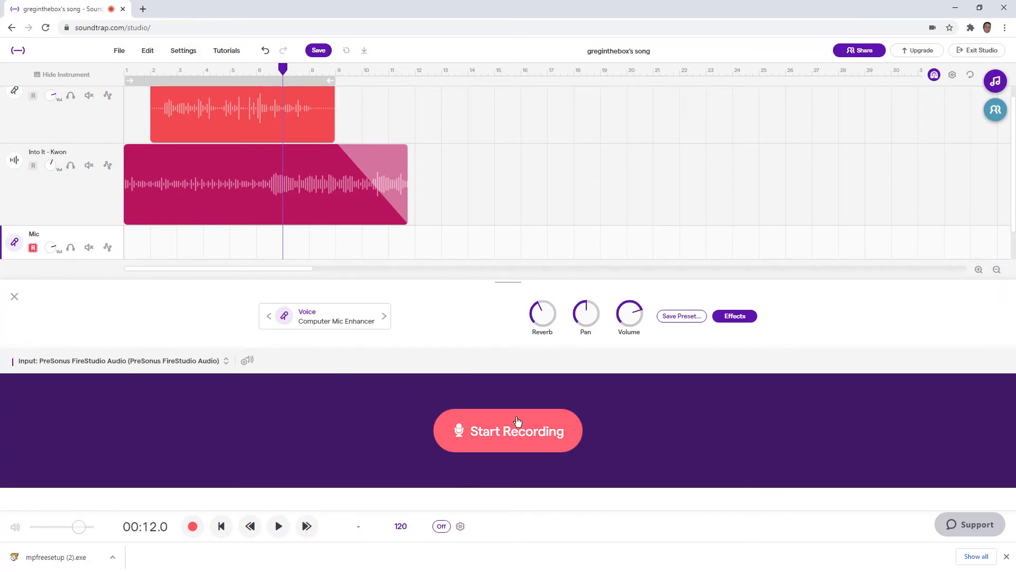
- Change the new microphone track's voice preset to Podcast
click(270, 320)
click(269, 316)
click(269, 316)
click(269, 316)
click(270, 316)
click(269, 316)
click(270, 316)
click(270, 316)
click(270, 317)
click(270, 317)
click(270, 318)
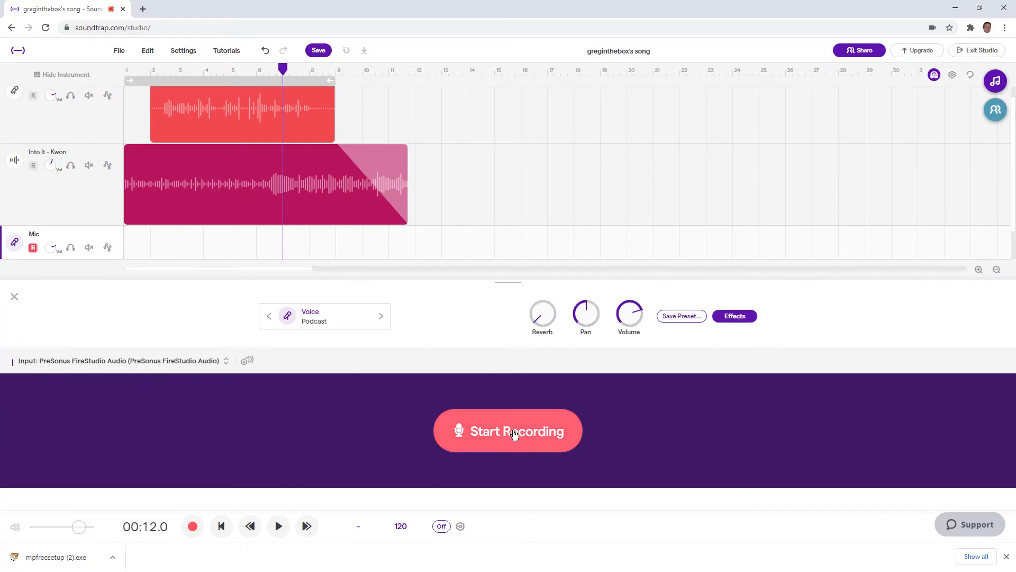
- Try switching record arming on and off for the two Mic tracks, leaving both disarmed
click(34, 248)
click(33, 99)
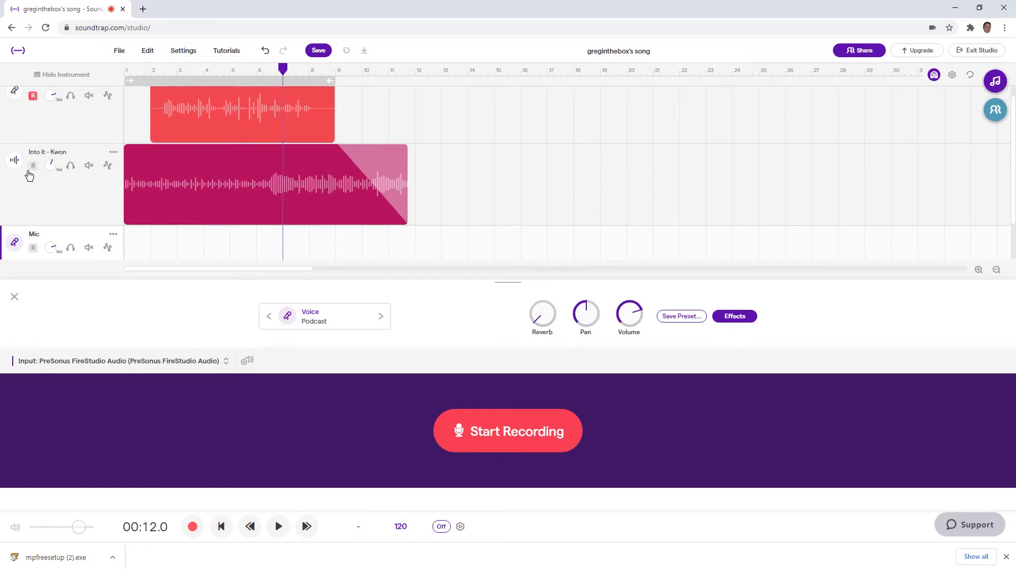
click(34, 99)
click(31, 98)
click(32, 97)
click(32, 96)
click(33, 96)
- Rename the new Mic track as Interview
click(114, 238)
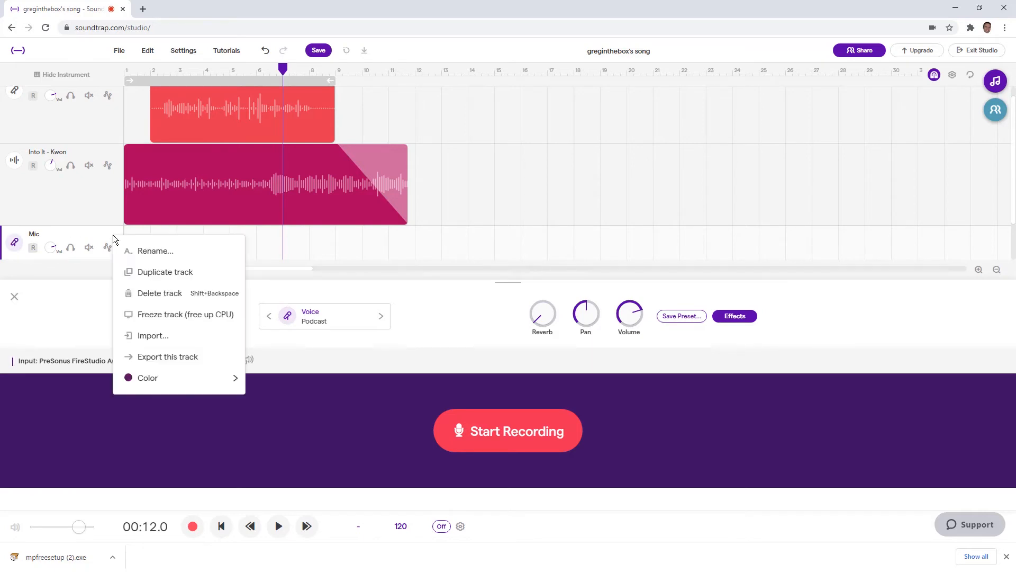
click(148, 250)
key(BackSpace)
key(BackSpace)
key(BackSpace)
text(INtervie)
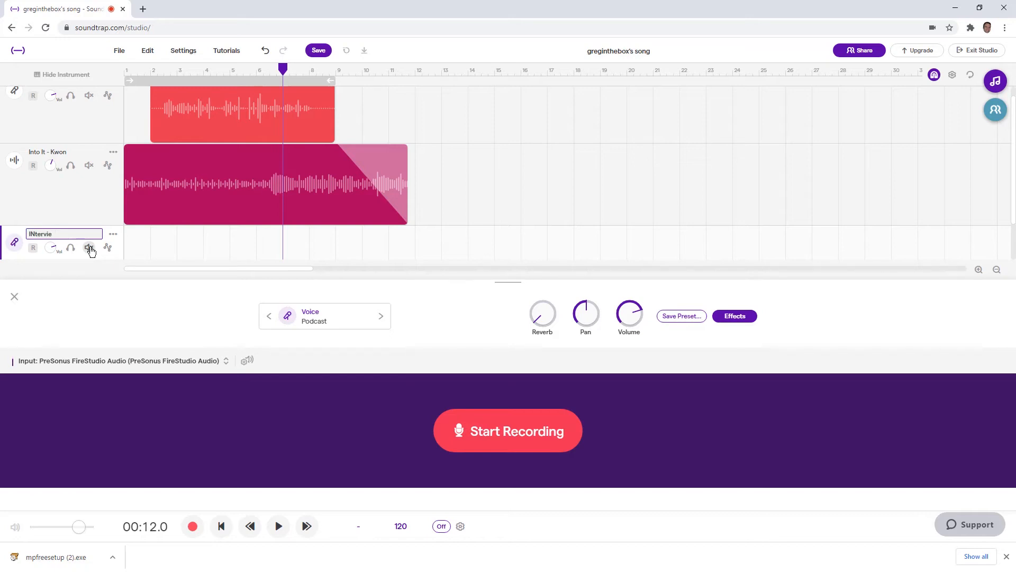
key(BackSpace)
key(BackSpace)
key(BackSpace)
text(nte)
key(Return)
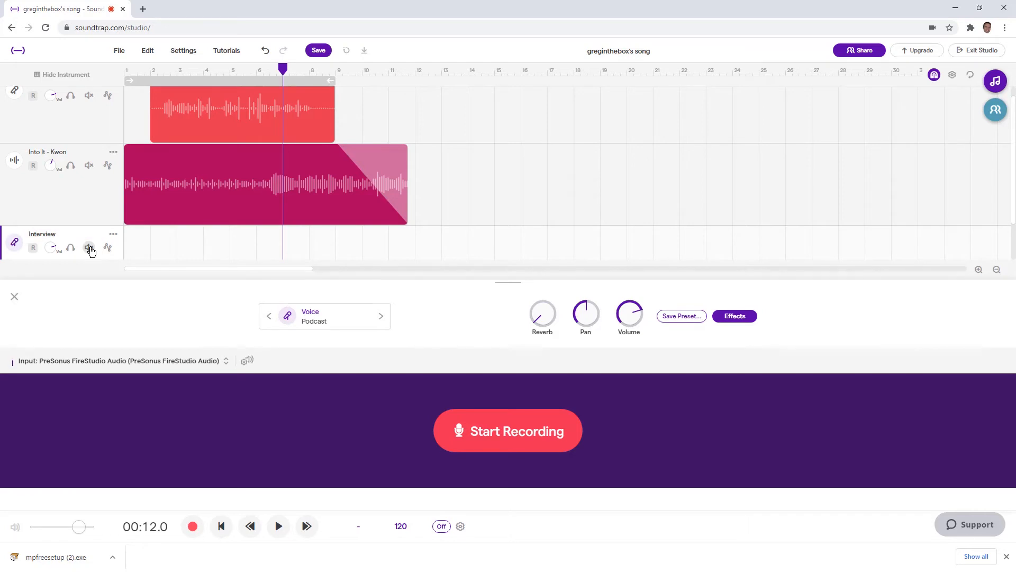
- Arm the Interview track and record voice on it from 12.0 seconds, stopping at about 45.3 seconds
scroll(70, 144, up, 1)
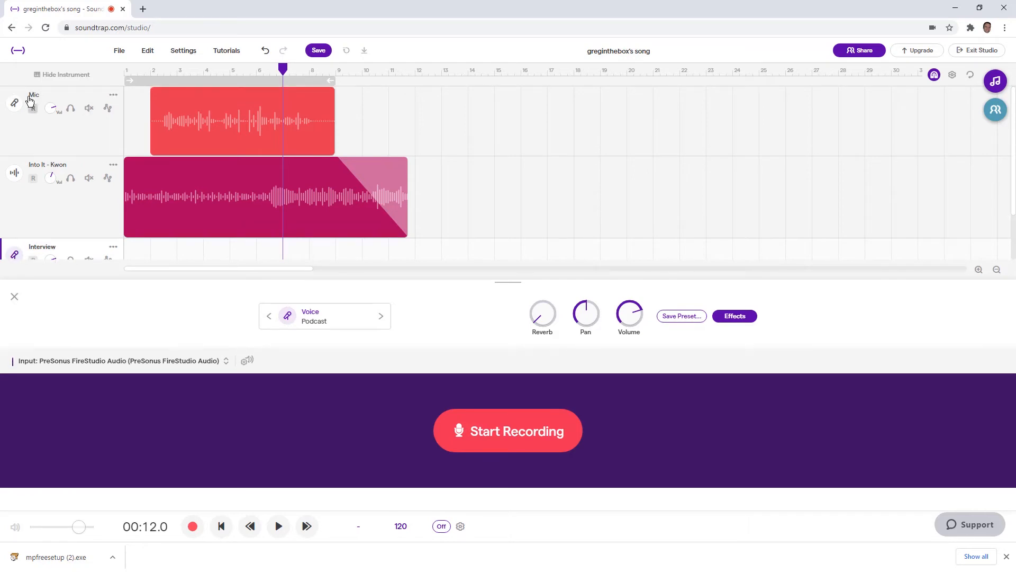
scroll(68, 171, down, 1)
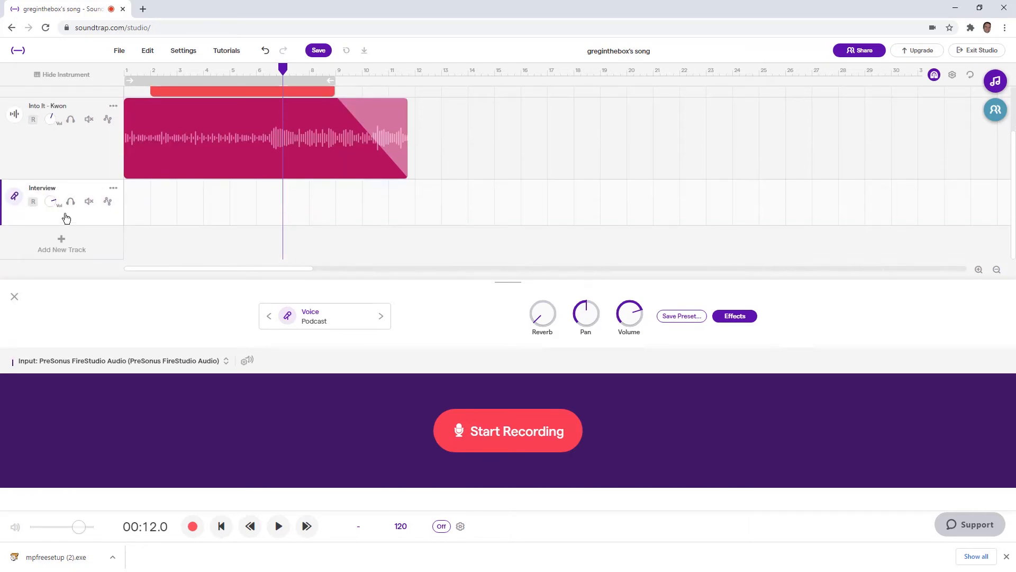
click(34, 203)
scroll(326, 151, up, 1)
scroll(327, 153, up, 1)
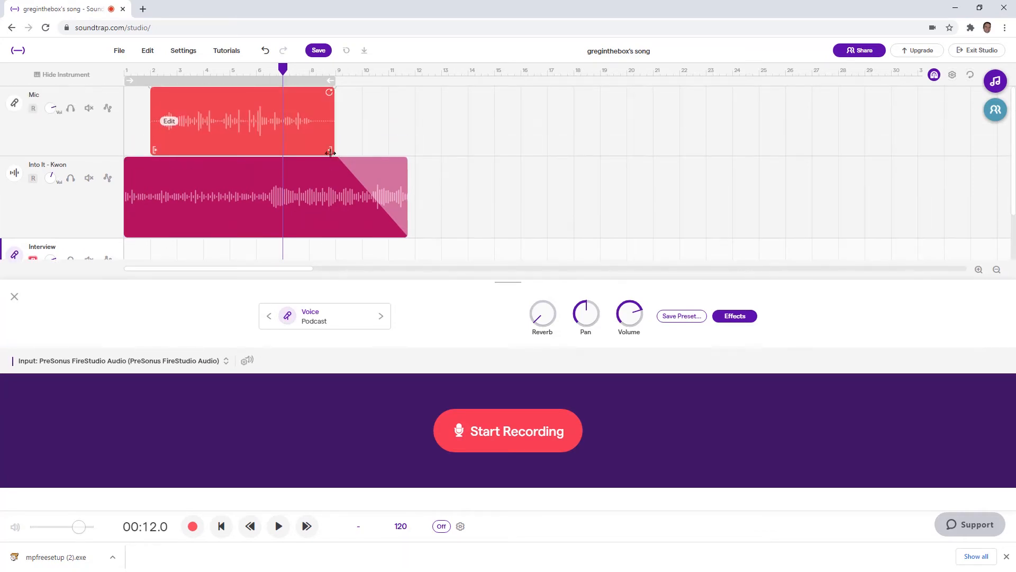
mouse_move(283, 68)
mouse_down()
mouse_move(371, 80)
mouse_move(284, 81)
mouse_up()
click(497, 437)
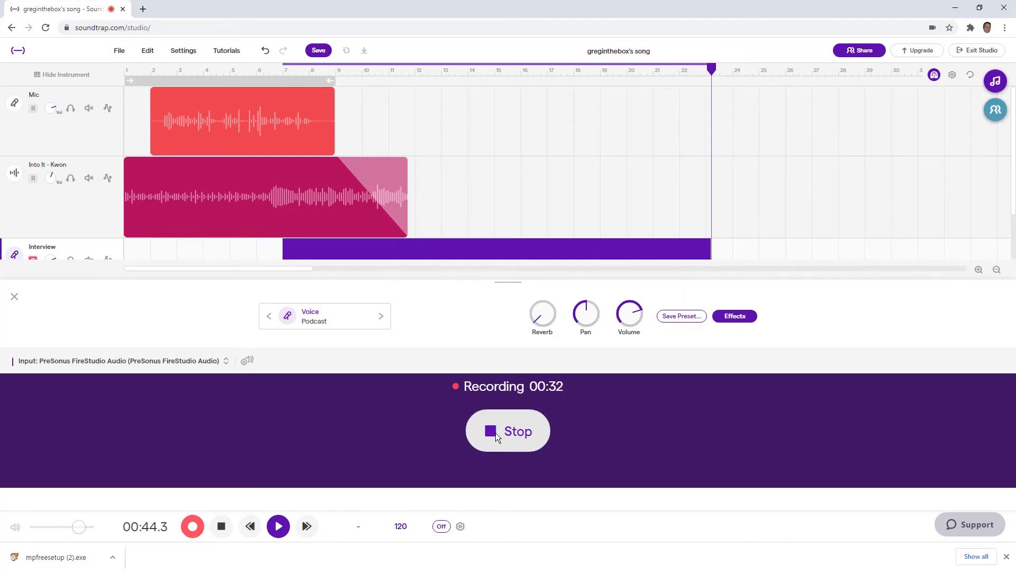
click(495, 433)
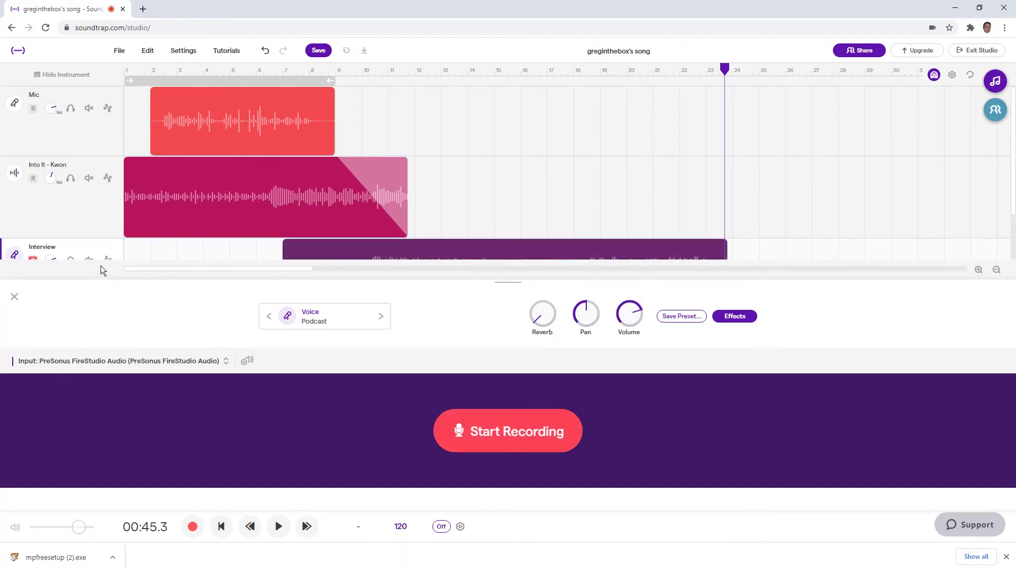
- With the instrument pane closed, make the Interview track taller and move it directly below the Mic track
click(14, 297)
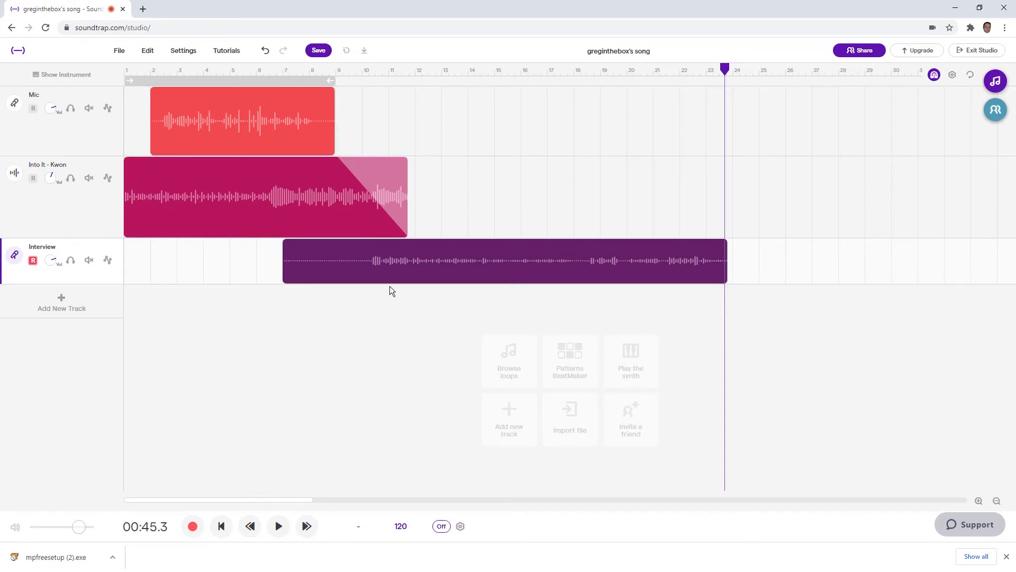
drag(107, 284, 103, 325)
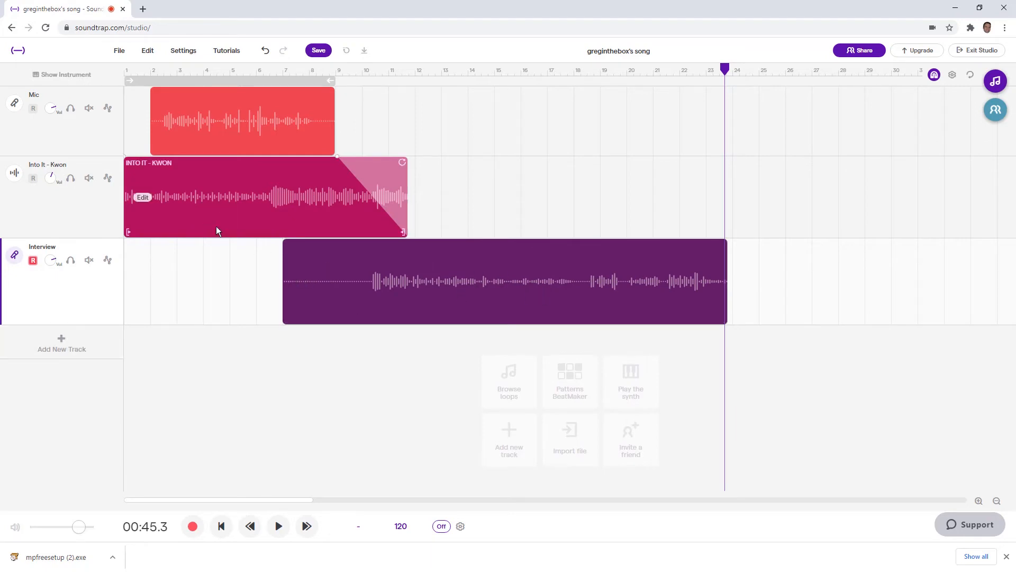
drag(68, 295, 72, 212)
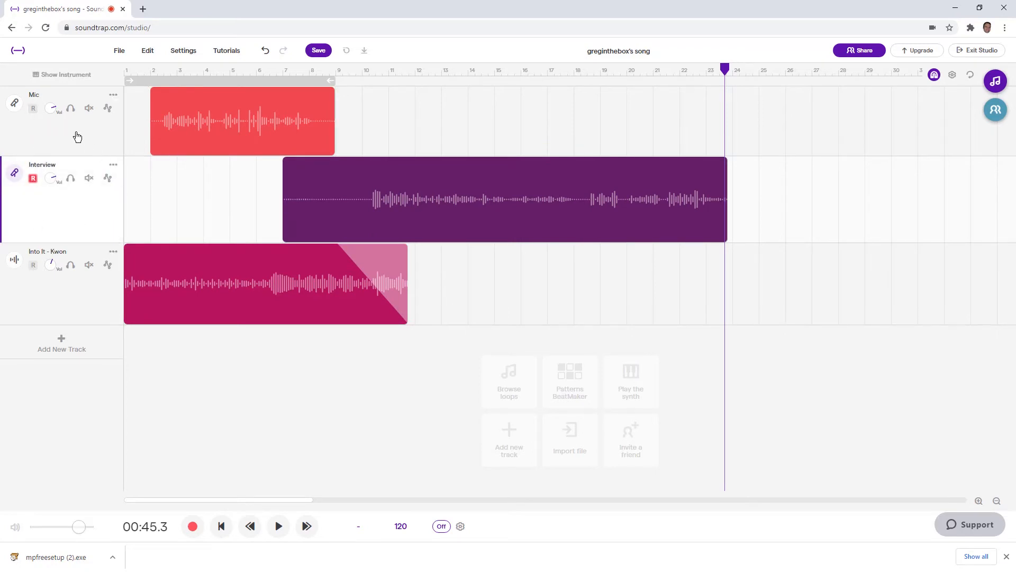
- Move the Interview clip to start at about bar 5.5, auditioning its transition from the Mic clip up to about 17.0 seconds
mouse_move(525, 201)
mouse_move(447, 194)
mouse_down()
mouse_move(489, 202)
mouse_move(448, 202)
mouse_up()
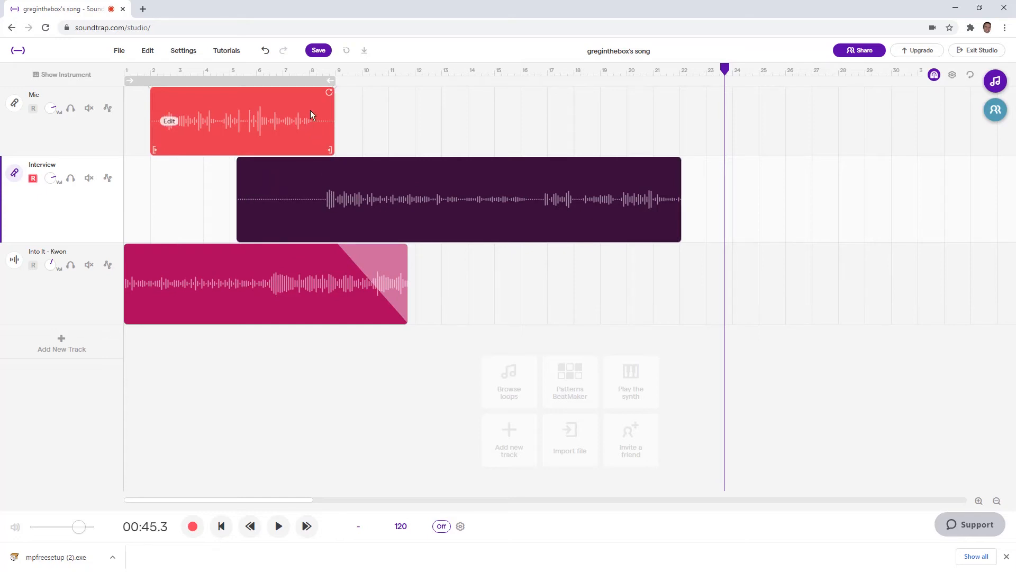
click(291, 69)
key(space)
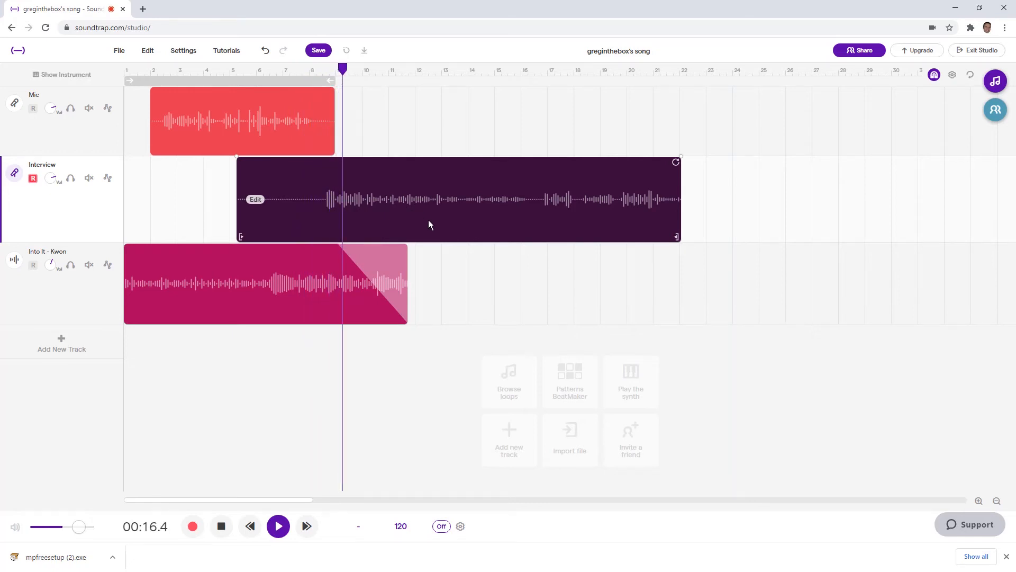
key(space)
drag(394, 200, 400, 201)
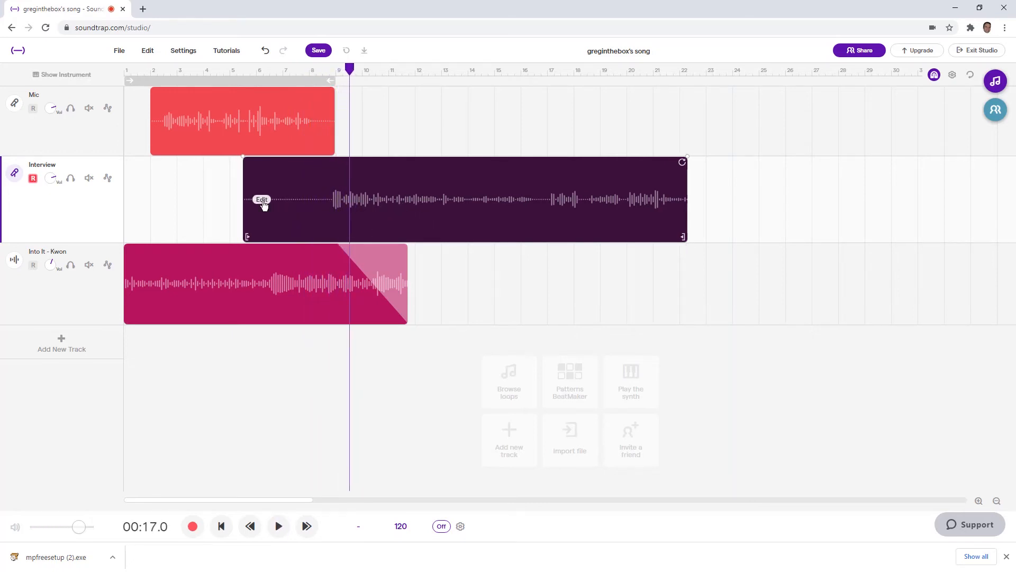
- Trim the silent start of the Interview clip to about bar 8.5 and start the music's fade-out at about bar 8.3
drag(247, 210, 321, 214)
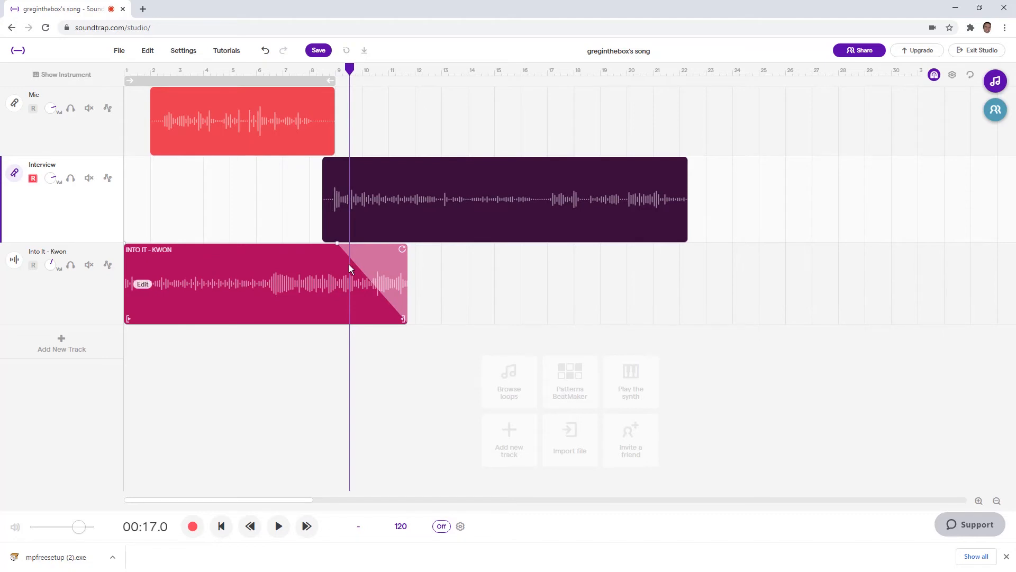
drag(337, 244, 317, 244)
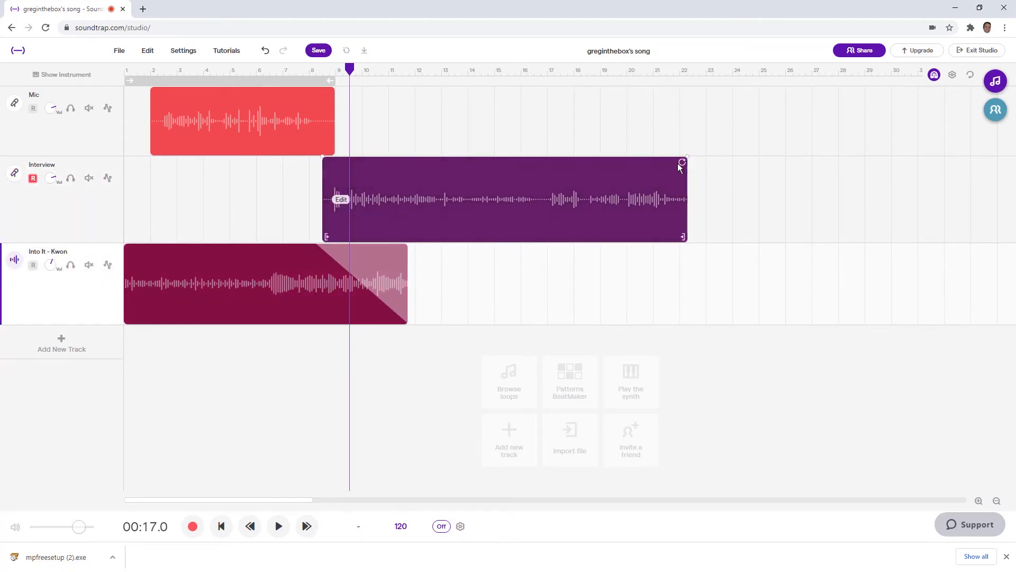
- Play the end of the Interview recording, stopping at about 43.2 seconds, and trim the clip's end to about bar 22
click(642, 68)
key(space)
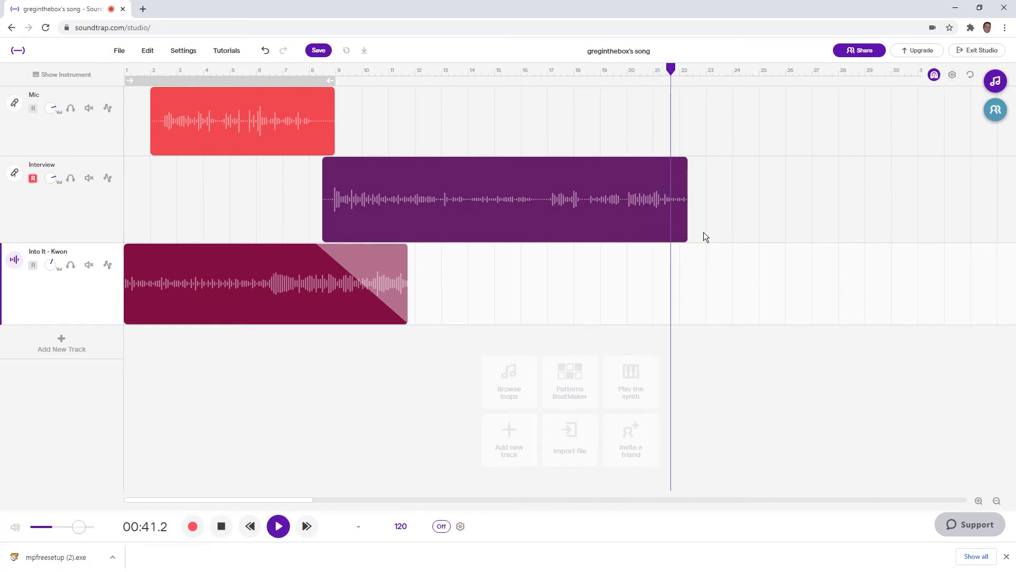
key(space)
mouse_move(686, 197)
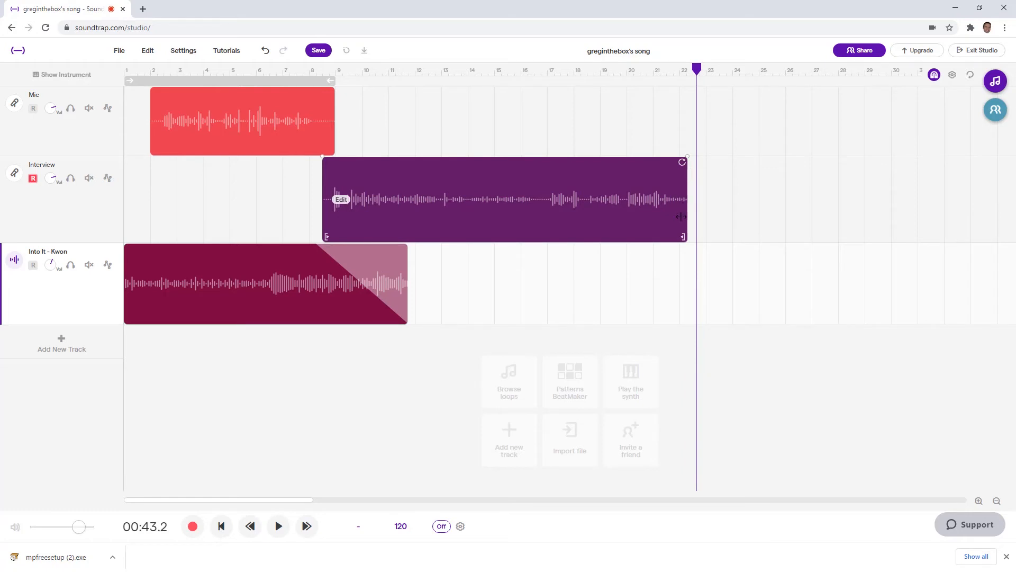
drag(686, 217, 680, 219)
click(522, 249)
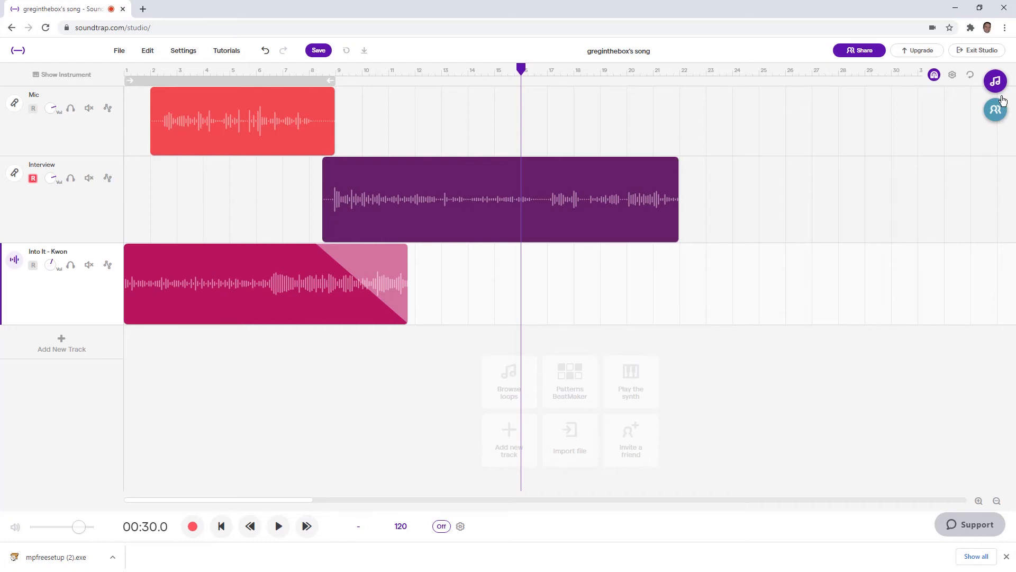
- Open the Collaborators pane to view its invite and call options, and close it again
click(995, 110)
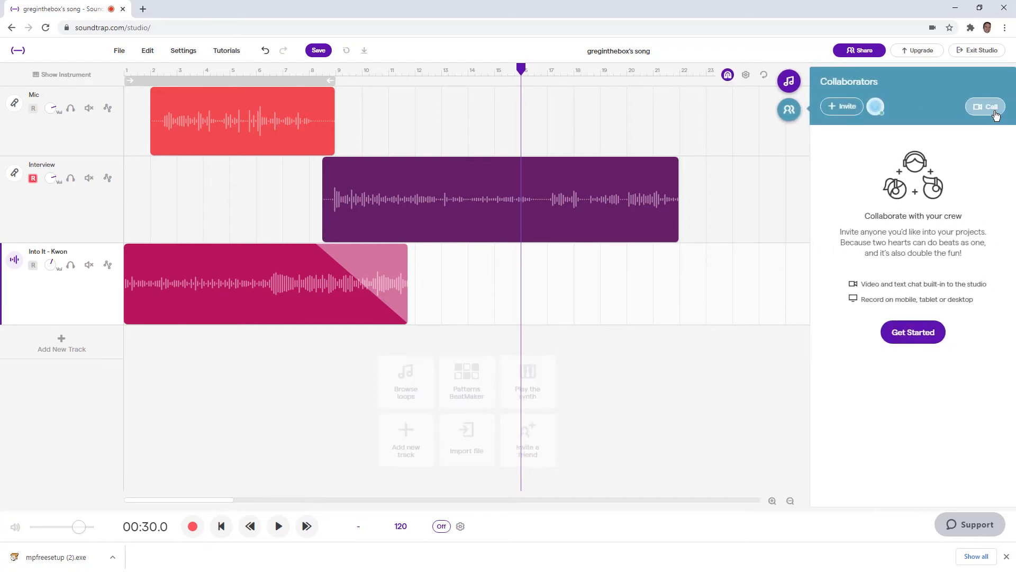
click(789, 110)
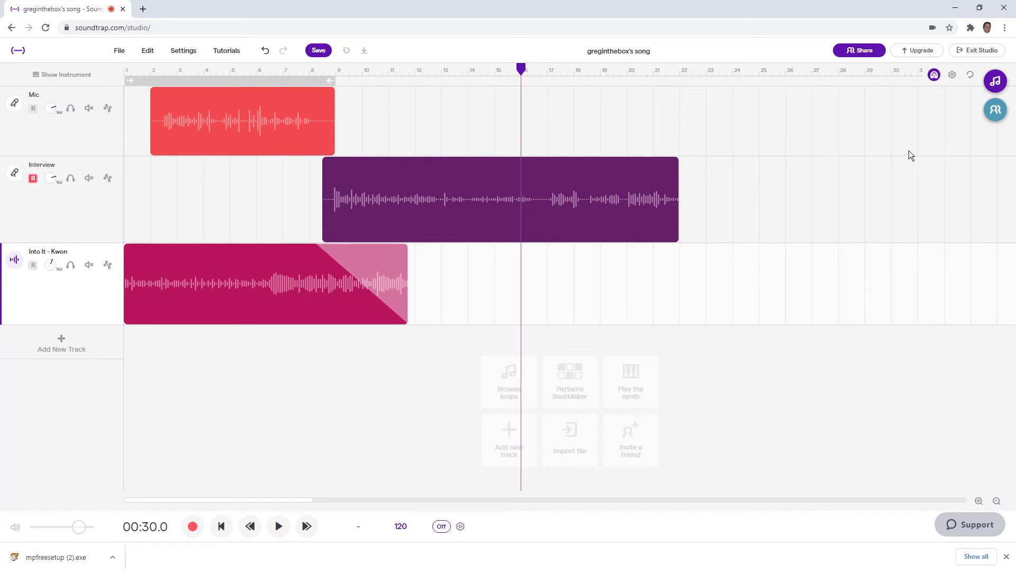
- Open the loop library, filter it to Rock, and browse the bass loops as far as the Gasoline series
click(995, 83)
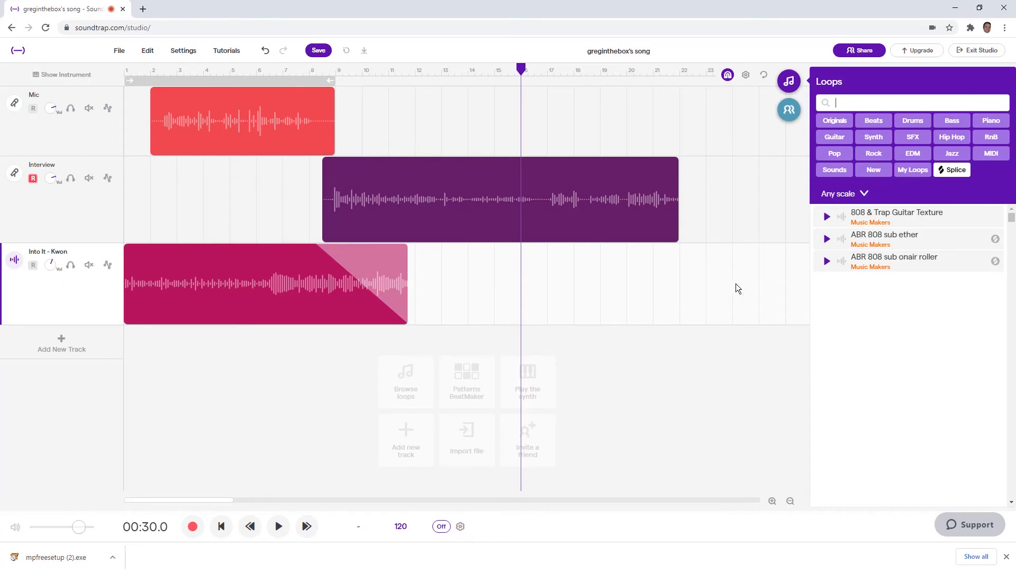
click(791, 85)
click(995, 85)
click(874, 154)
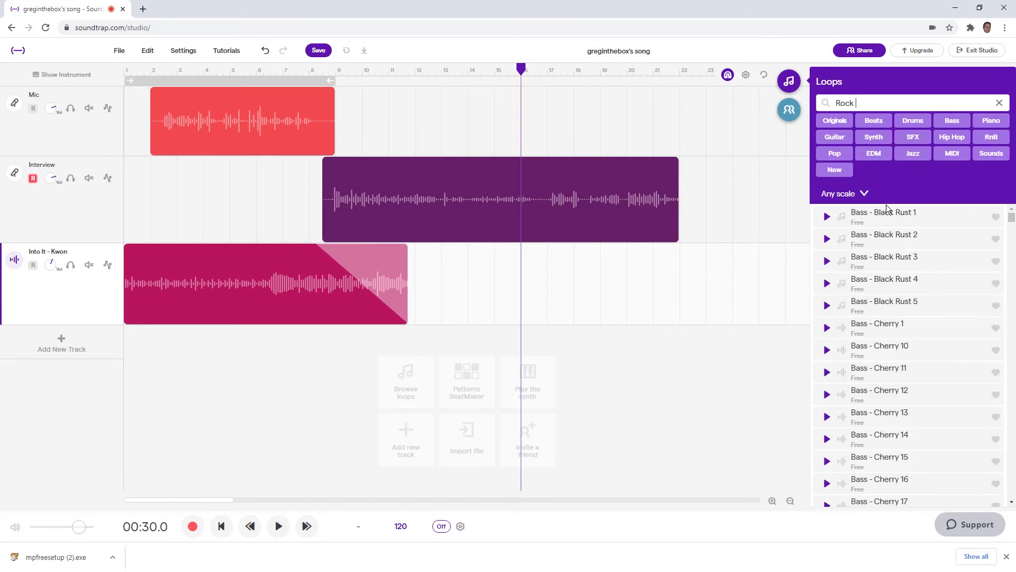
scroll(874, 397, down, 8)
scroll(894, 427, down, 14)
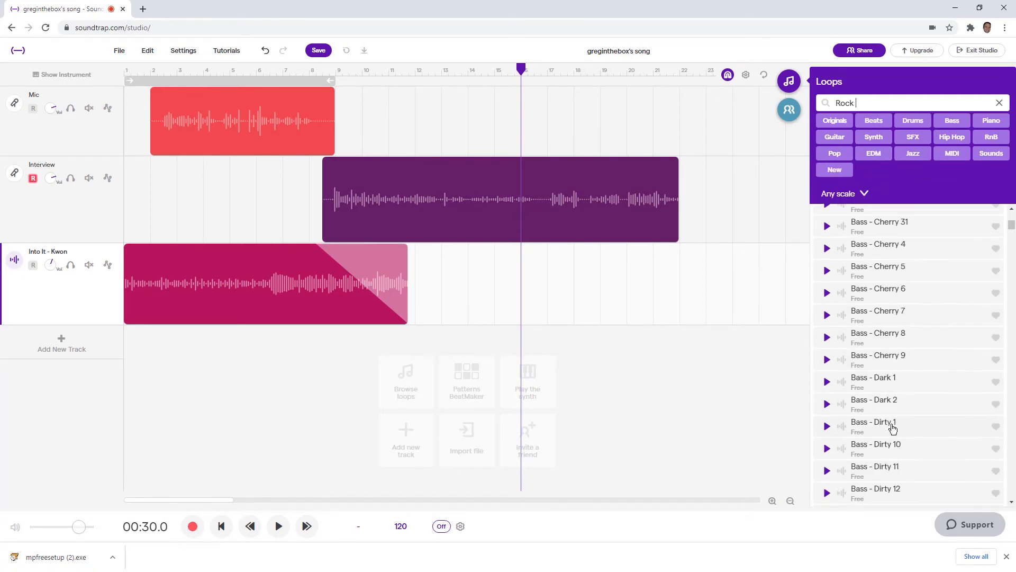
scroll(897, 427, down, 15)
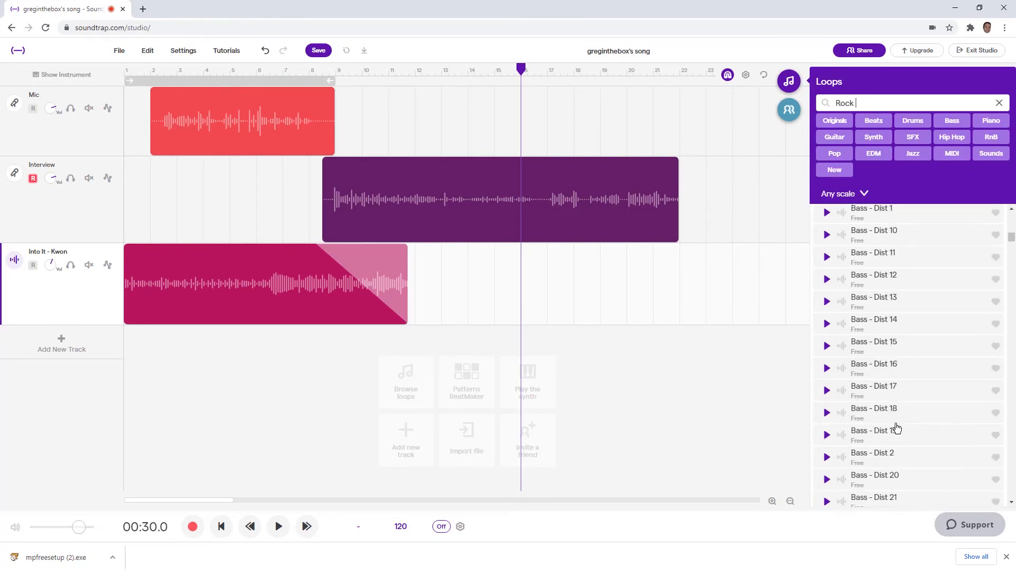
scroll(893, 427, down, 12)
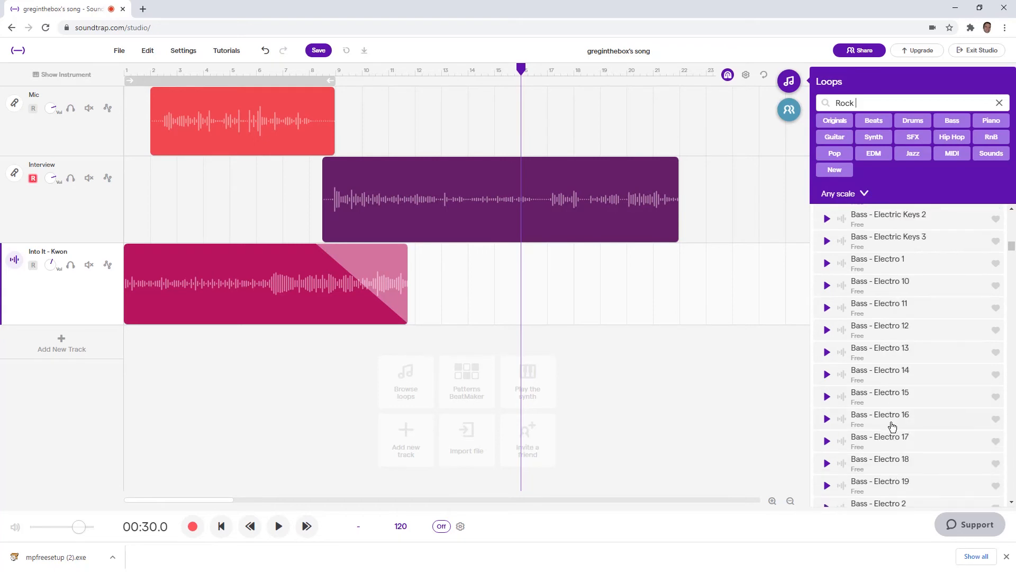
scroll(880, 438, down, 8)
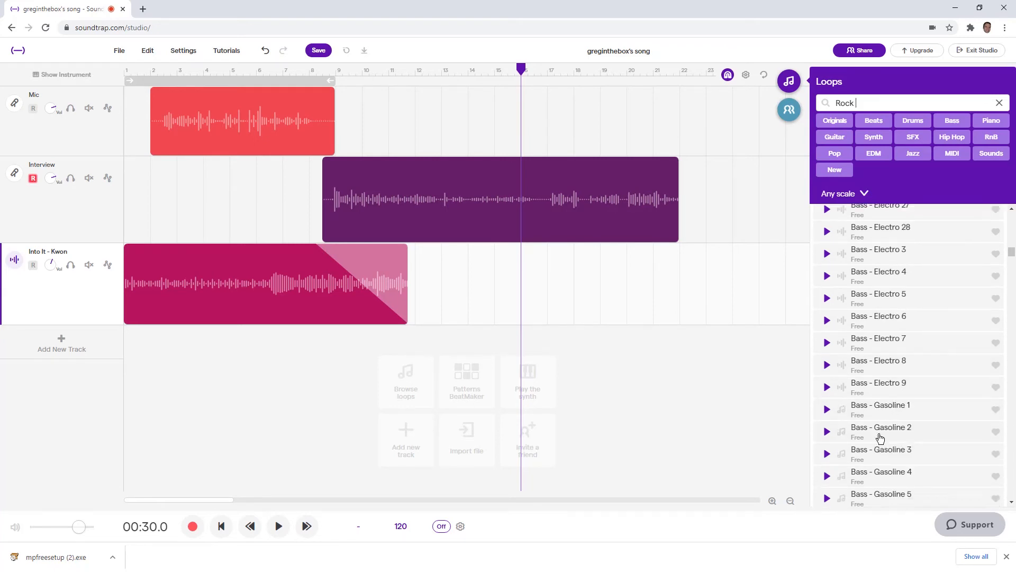
- Audition the Bass - Gasoline 4 loop and add it, plus Drums - Rock 13 from the Drums filter, as new tracks starting at bar 1
click(828, 374)
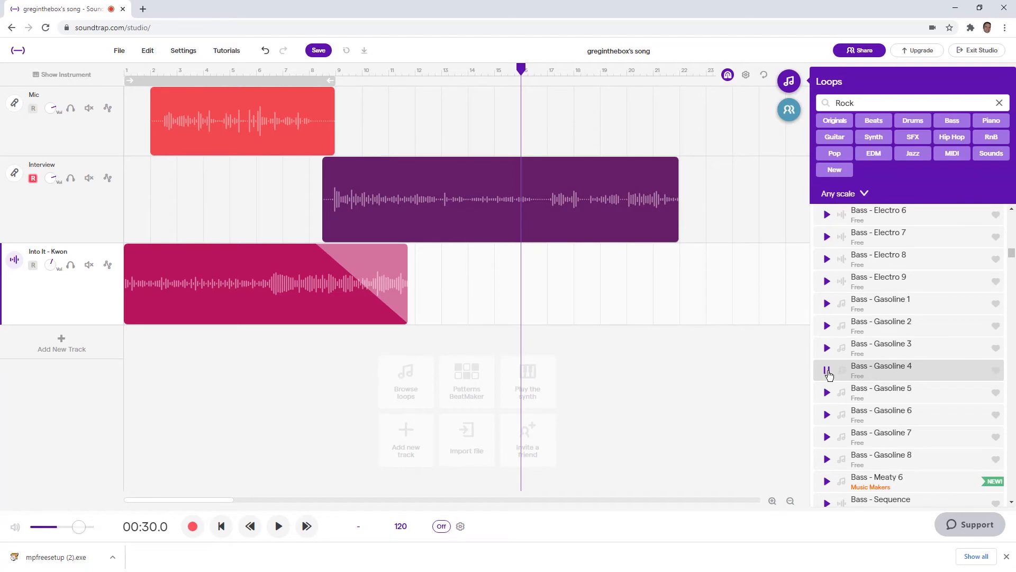
click(829, 373)
drag(892, 373, 130, 389)
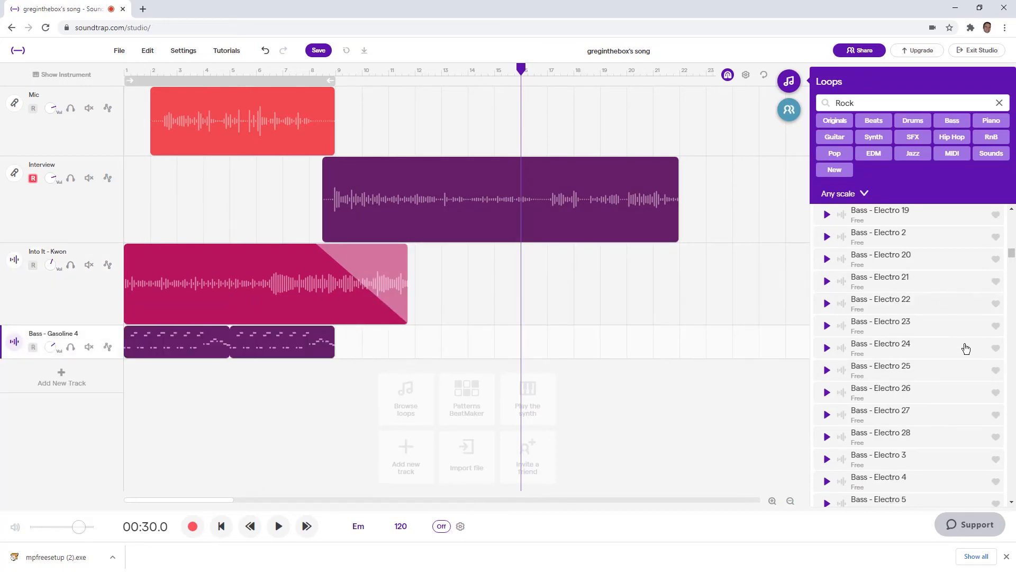
click(911, 121)
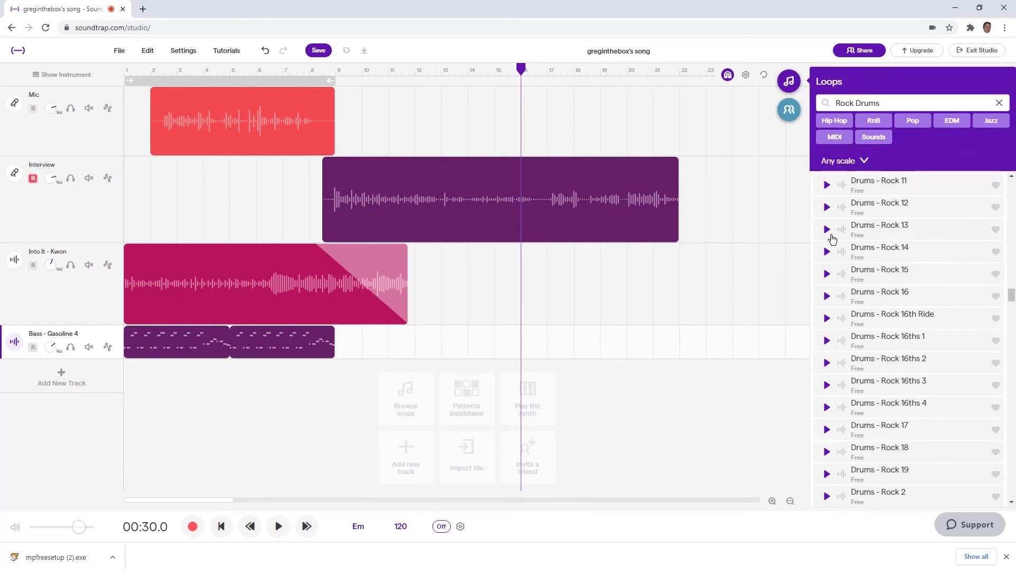
drag(875, 233, 128, 380)
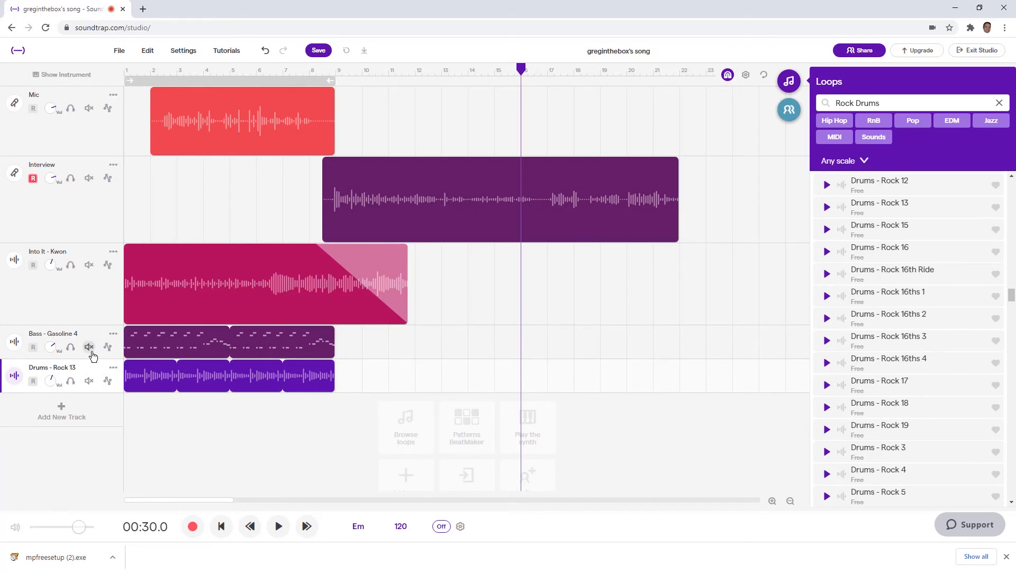
- Solo the Bass - Gasoline 4 and Drums - Rock 13 tracks and play them from the start to about 9.5 seconds
click(185, 364)
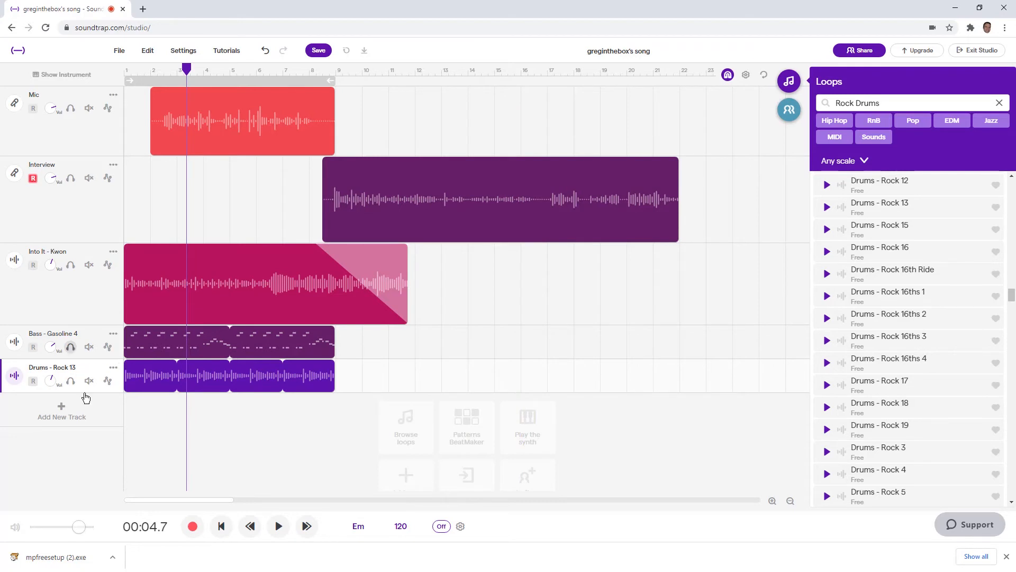
click(70, 348)
click(69, 382)
drag(186, 69, 96, 69)
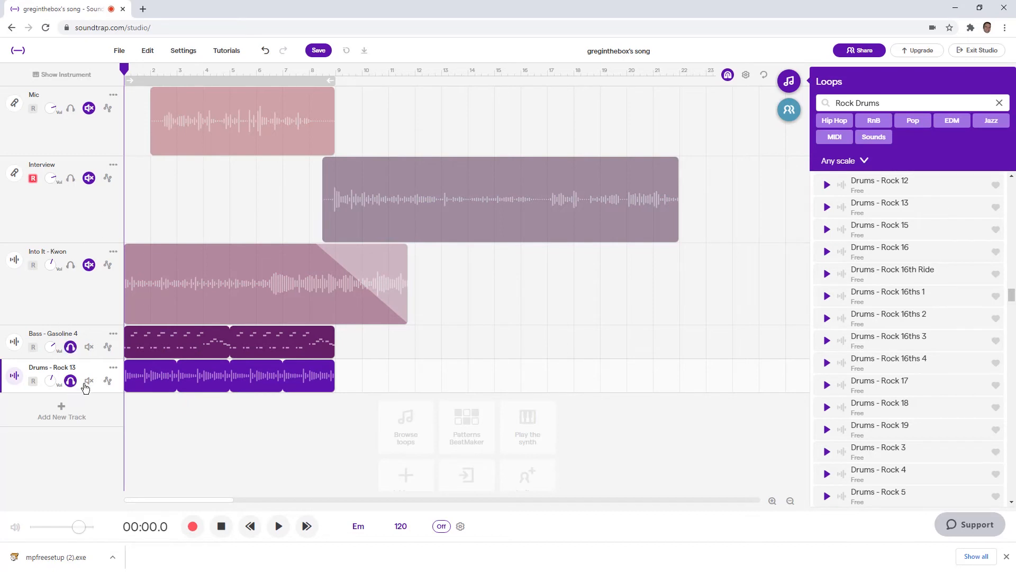
key(space)
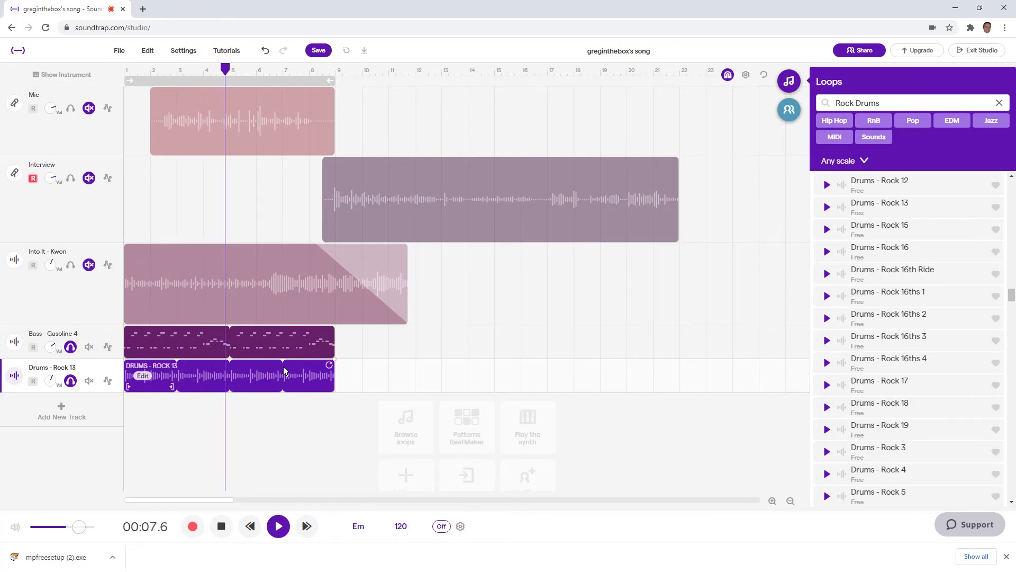
click(279, 526)
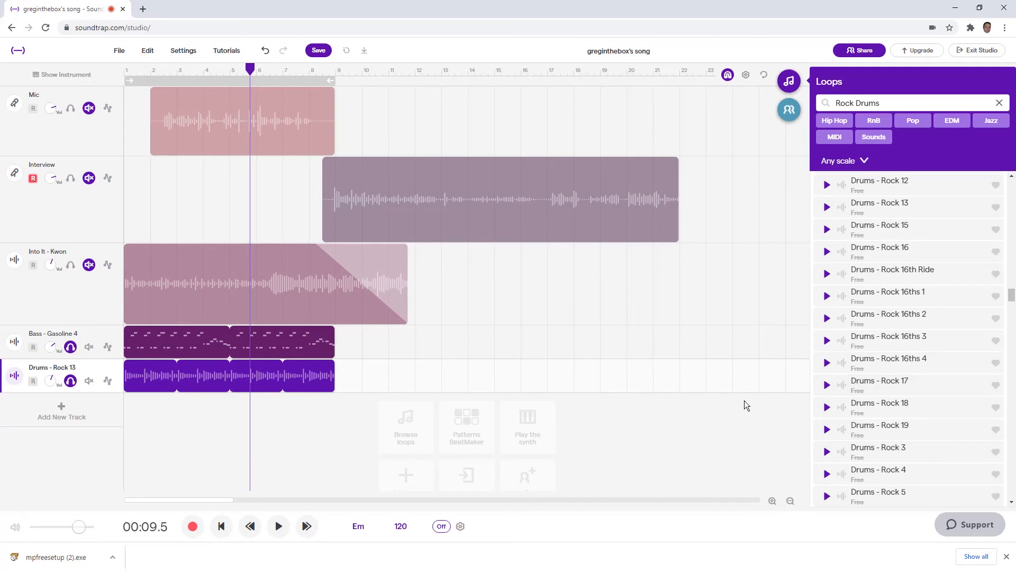
- Toggle solo on the bass and drums tracks, leaving it off for both
click(70, 347)
click(71, 380)
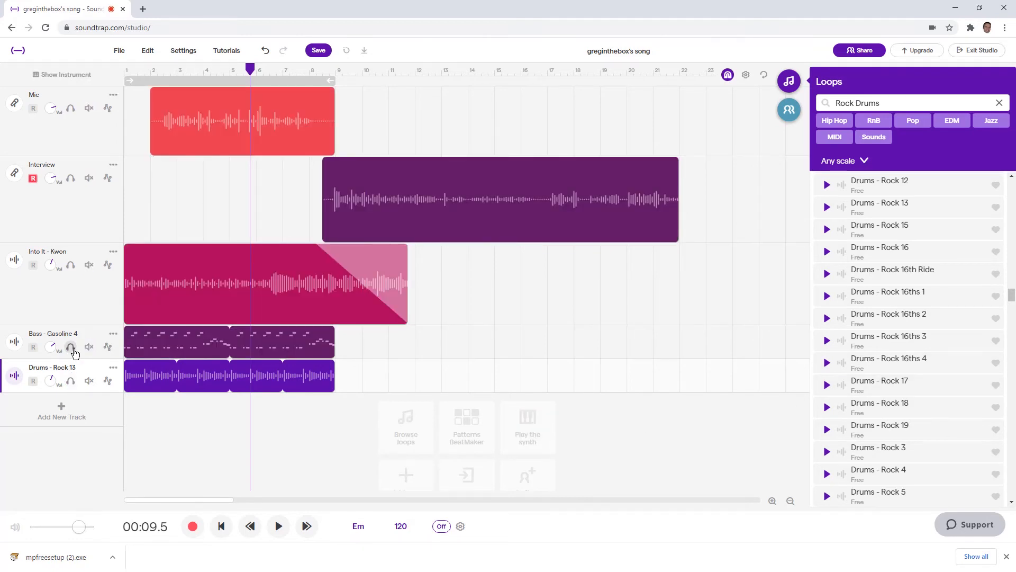
click(70, 346)
click(70, 381)
click(70, 347)
click(70, 381)
- Play the full mix from the start, muting the drums and bass tracks during playback, and stop at about 5.3 seconds
drag(252, 74, 125, 74)
key(space)
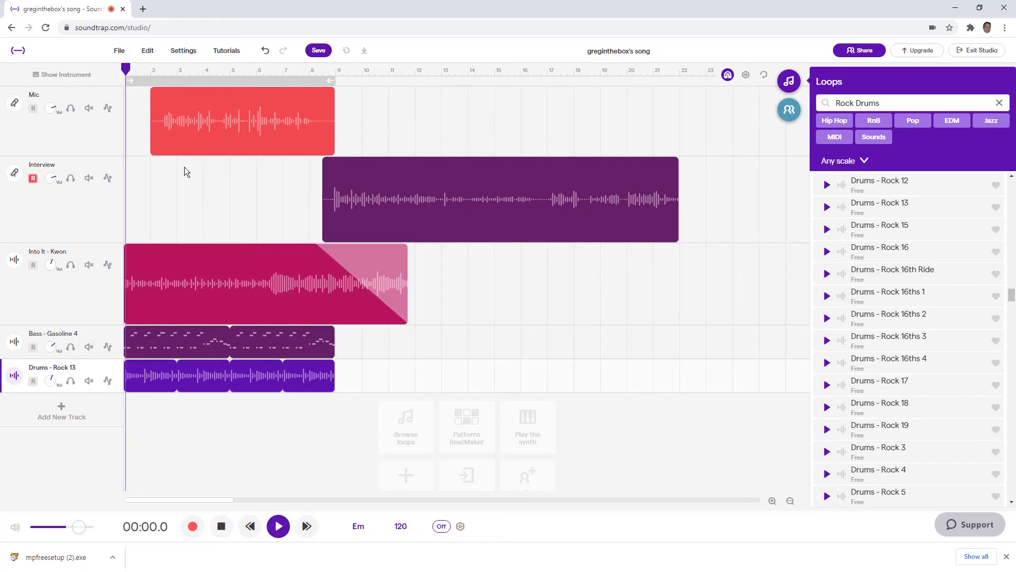
click(89, 380)
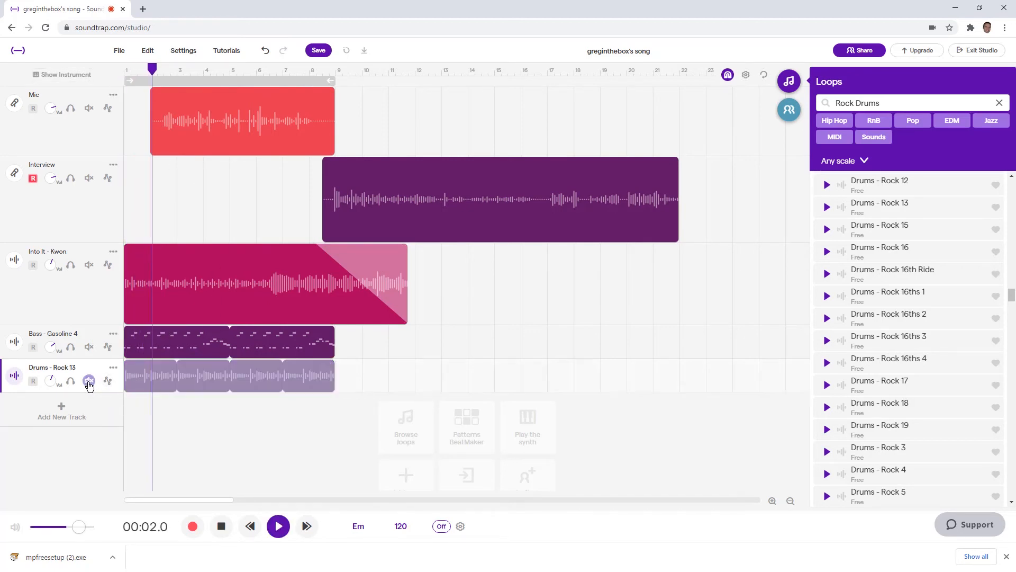
click(89, 346)
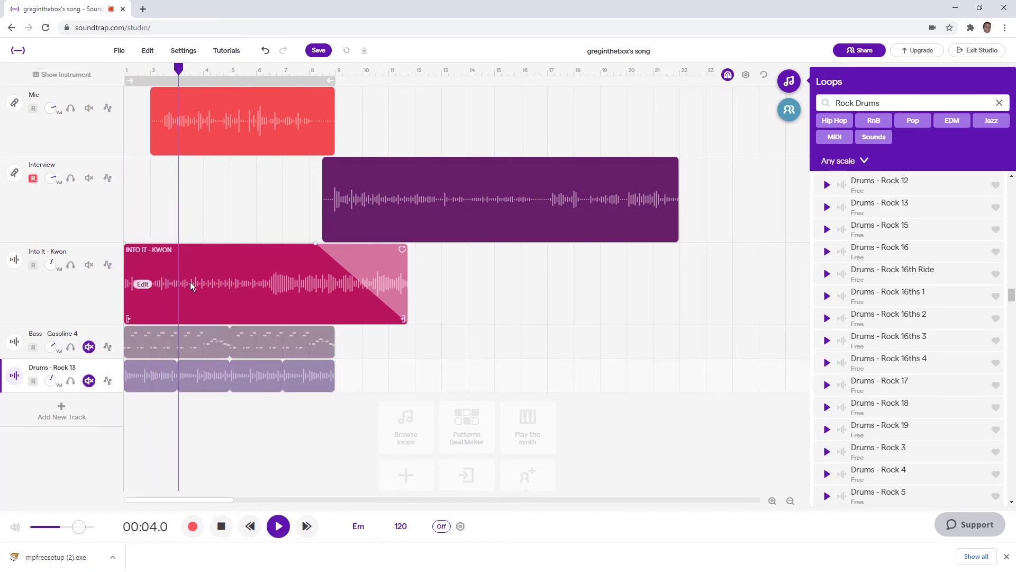
key(space)
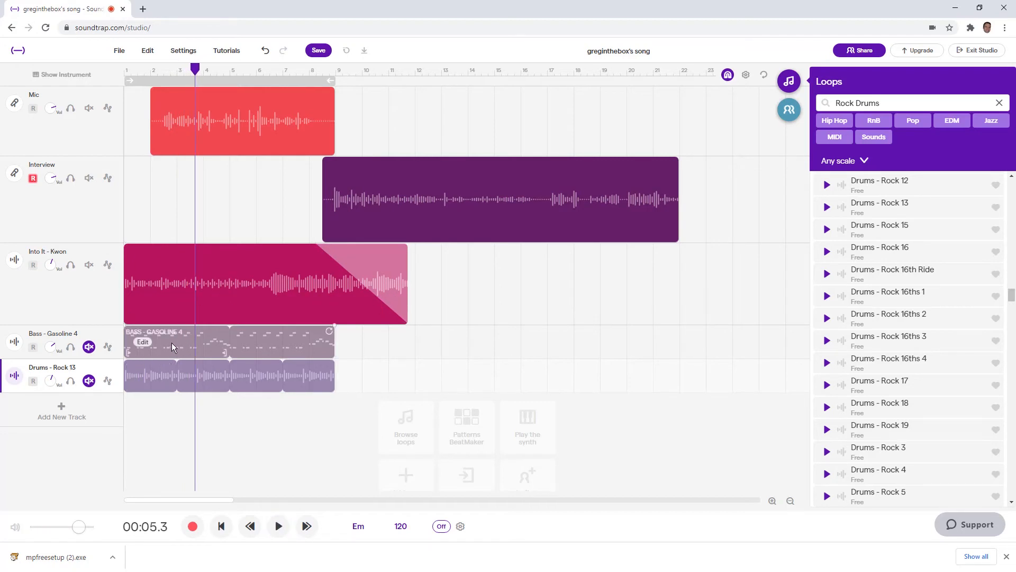
- Delete the Bass - Gasoline 4 and Drums - Rock 13 tracks and return the playhead to the start
click(99, 336)
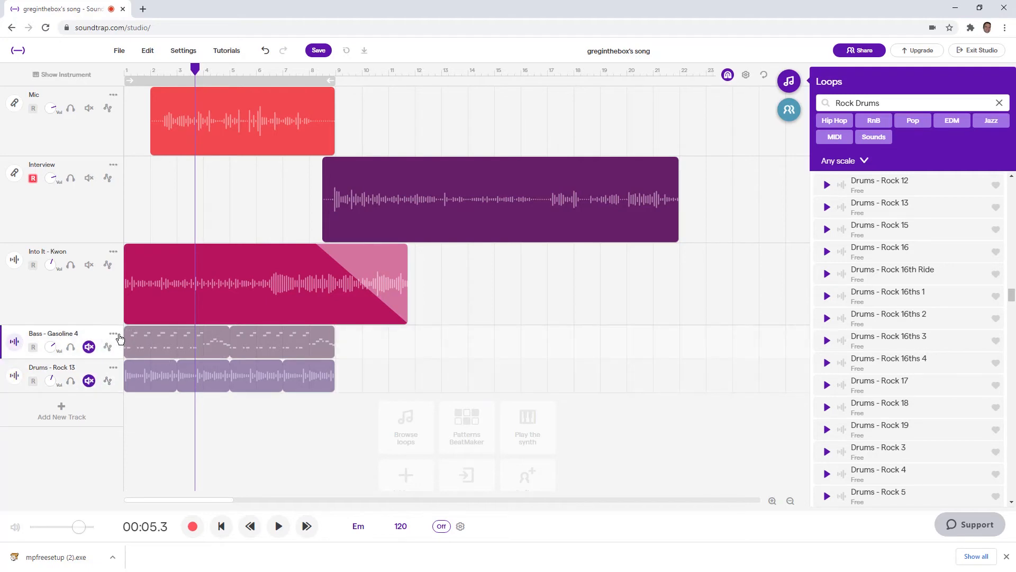
click(115, 333)
click(154, 393)
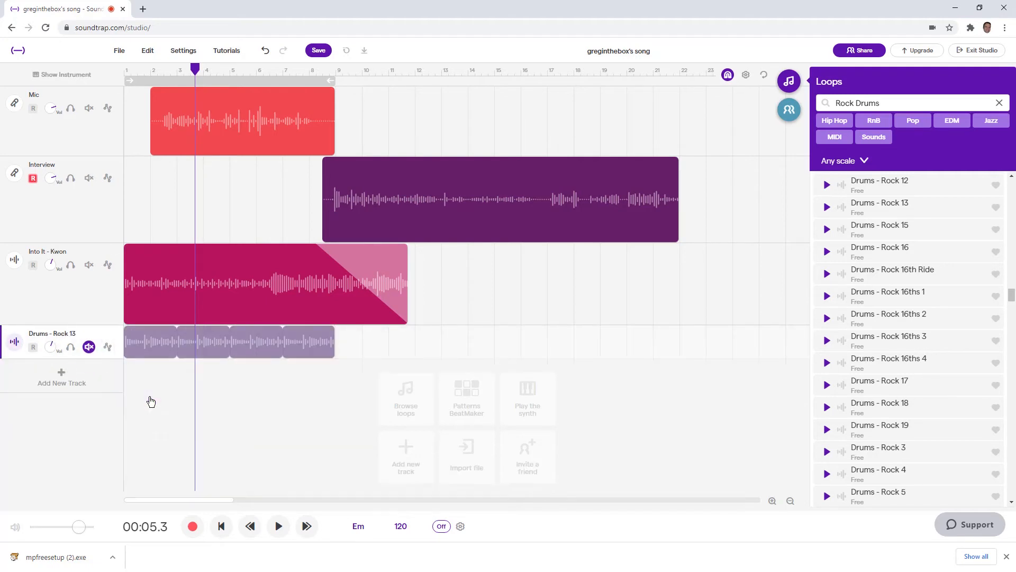
click(113, 335)
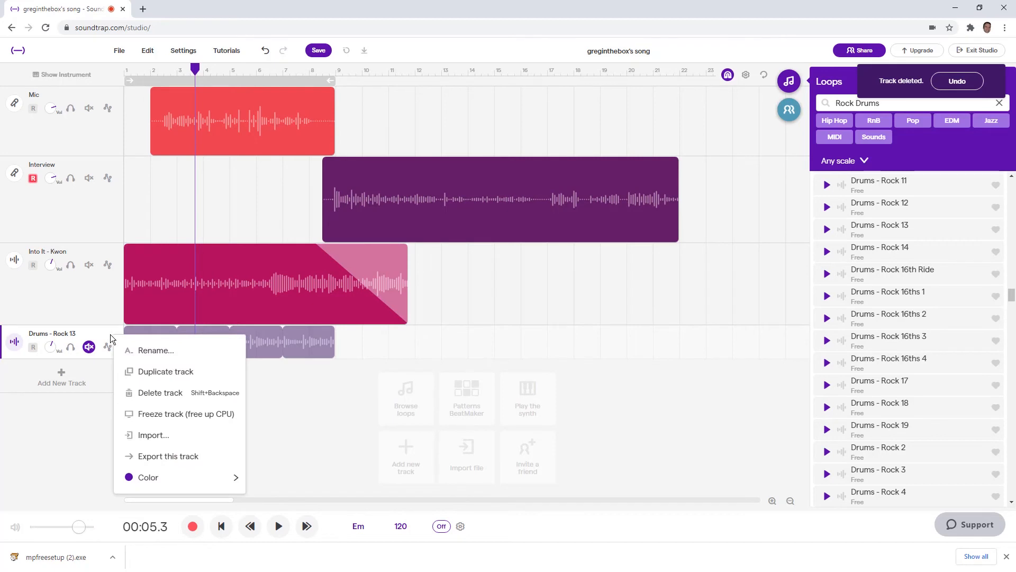
click(157, 395)
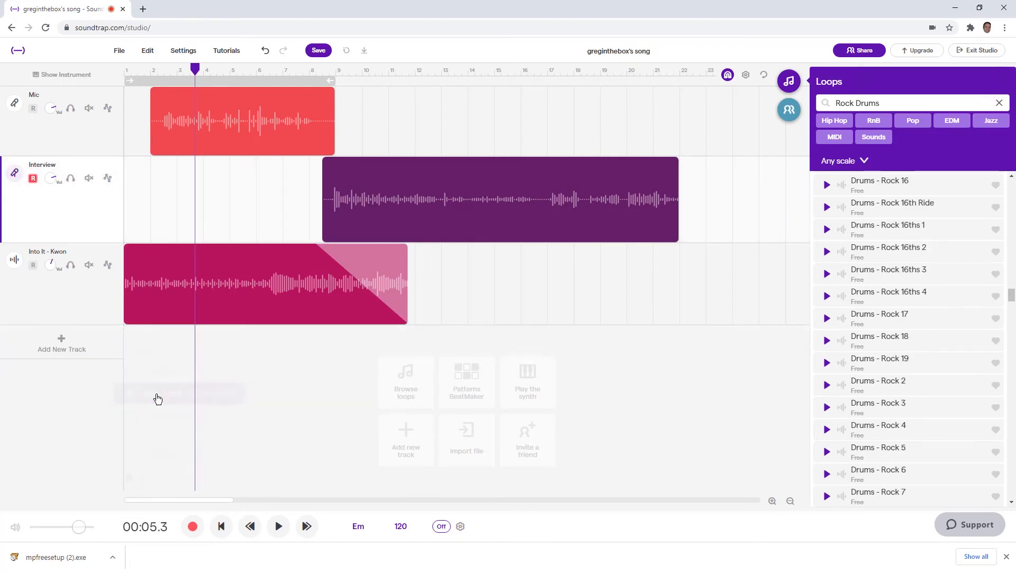
drag(195, 70, 100, 79)
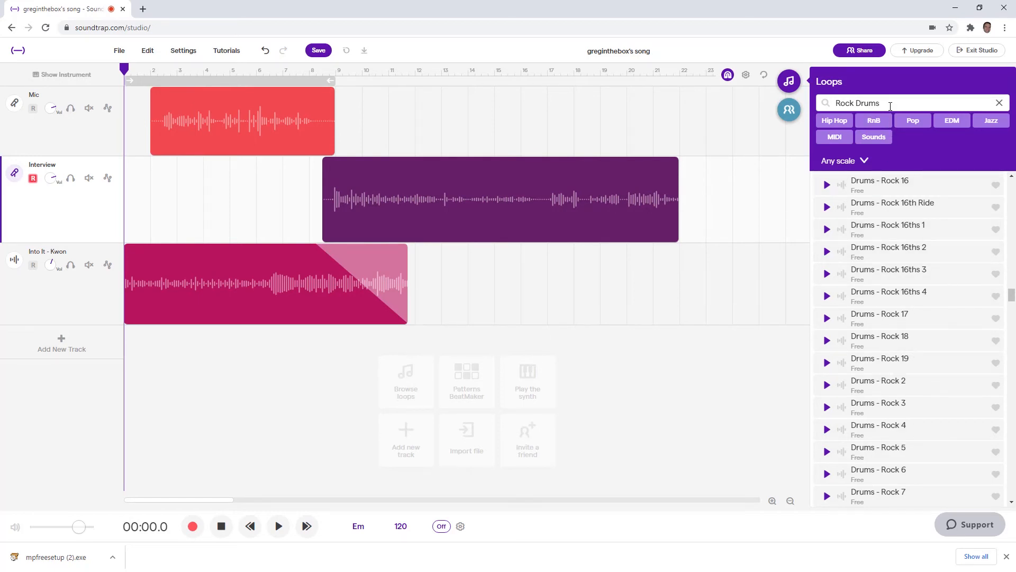
- Search the loop library for "car crash" and place Car Crash Foley on the music track at about bar 22.7, accepting the Freesound notice
triple_click(860, 104)
key(BackSpace)
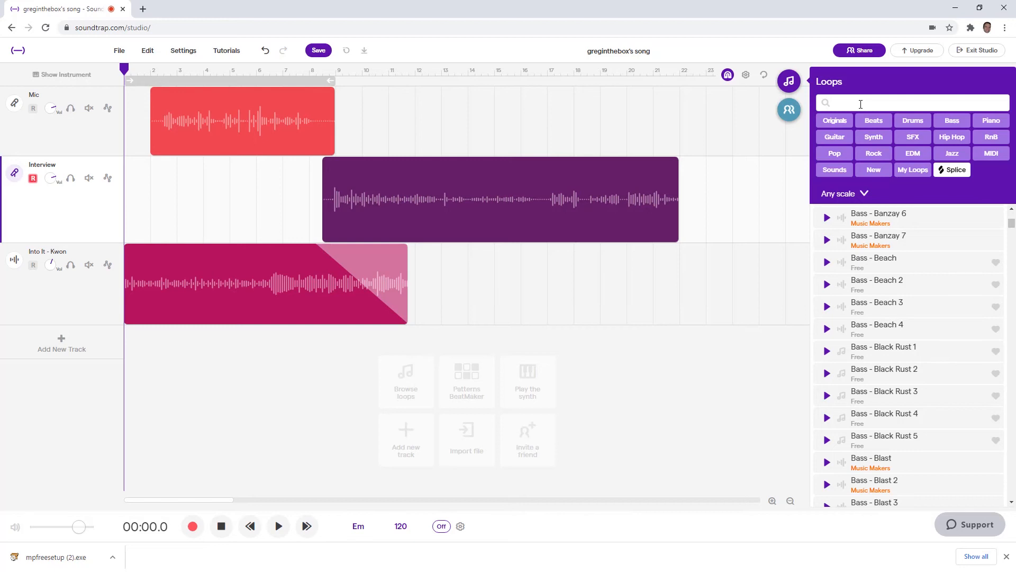
text(car crash)
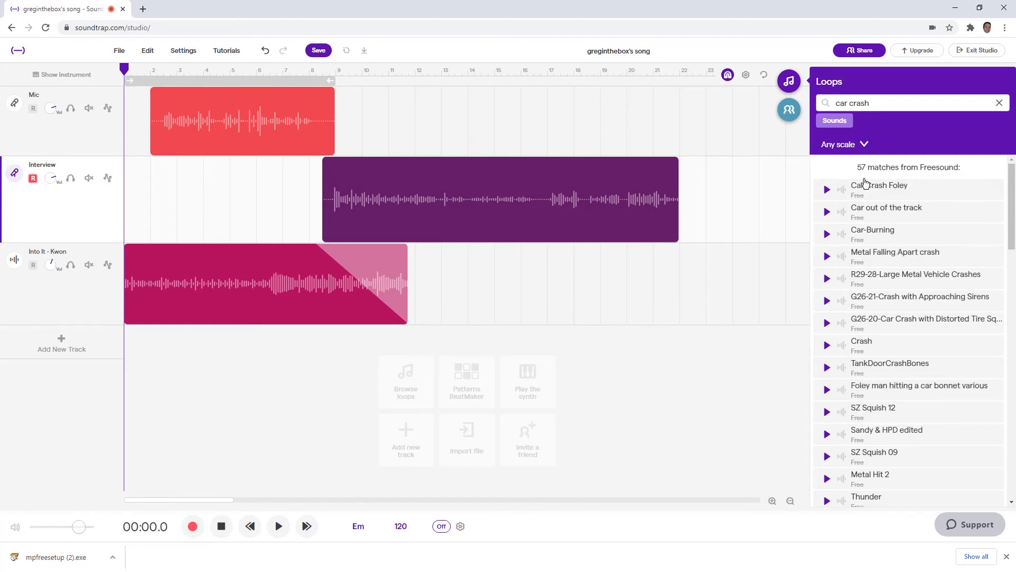
drag(871, 186, 714, 209)
click(507, 339)
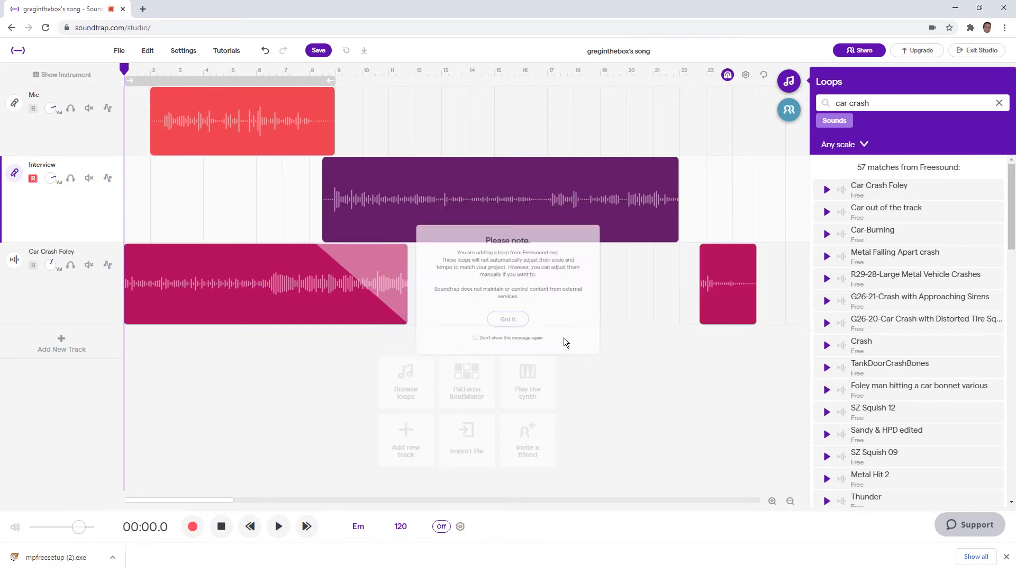
- Play the Car Crash Foley clip, stopping at about 44.8 seconds, and delete it from the music track
click(703, 100)
key(space)
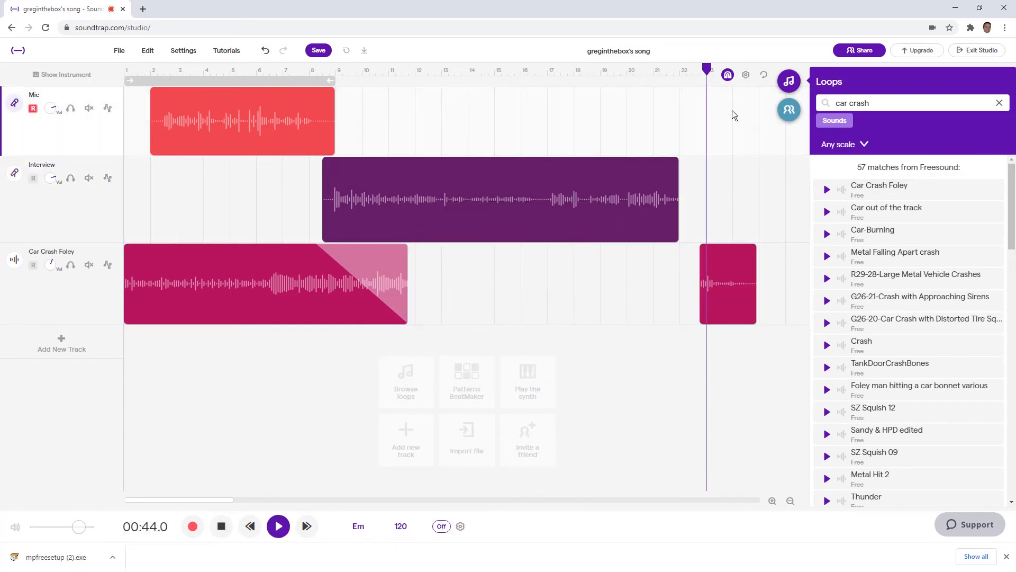
click(699, 69)
key(space)
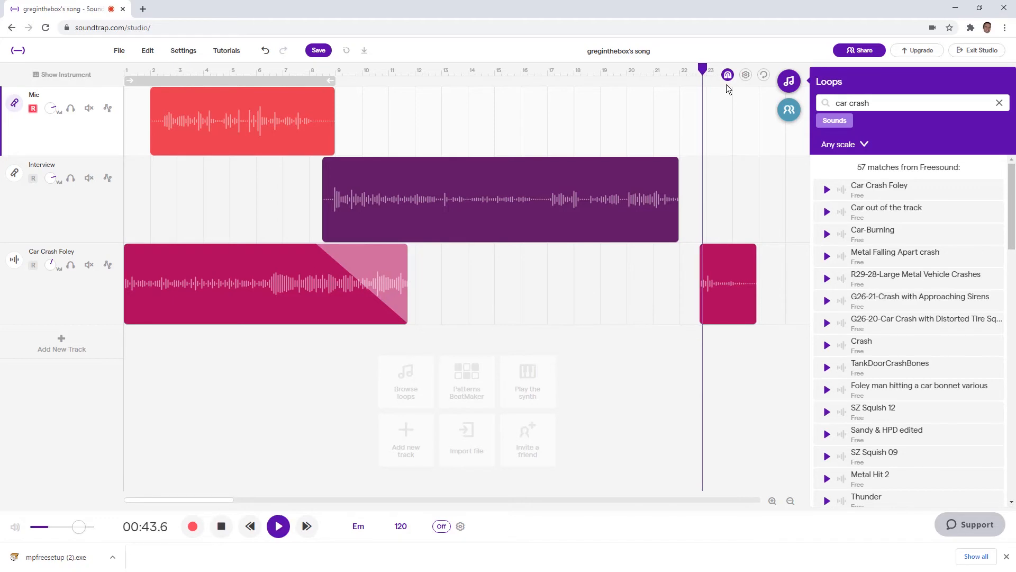
key(space)
click(725, 301)
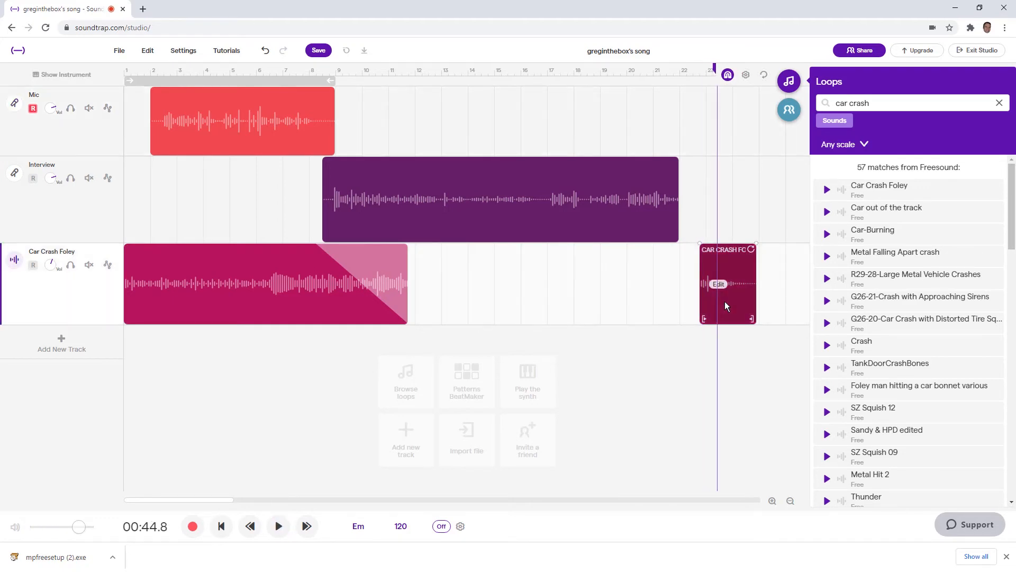
key(Delete)
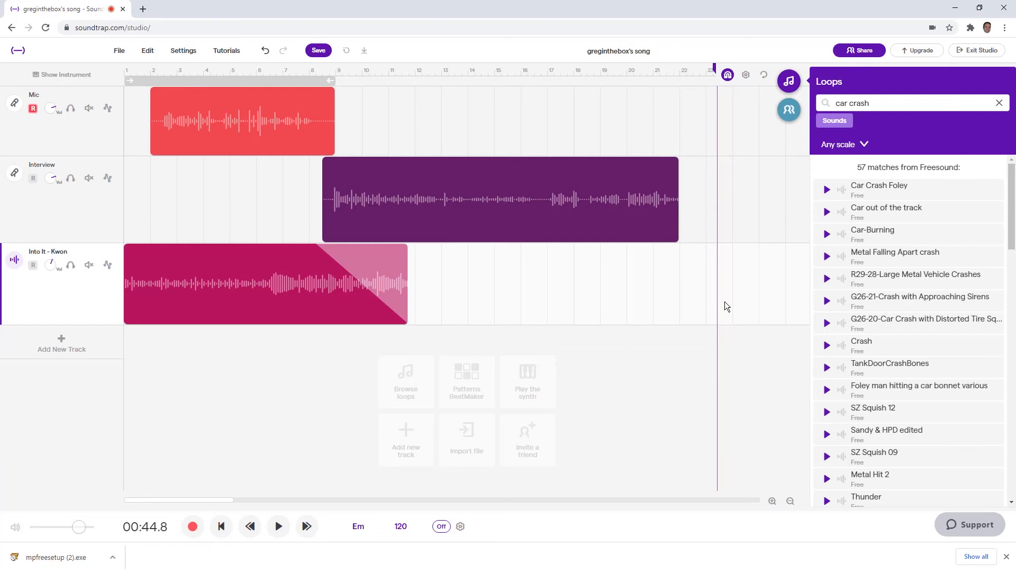
- Clear the loop search, place the playhead at about 32.5 seconds, and close the loop library
click(1000, 102)
click(556, 119)
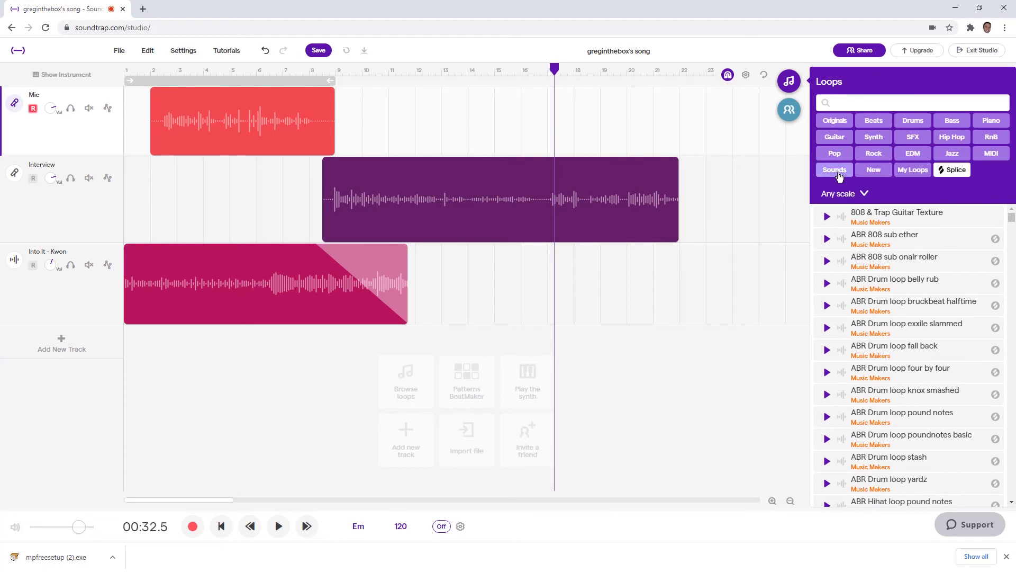
click(788, 81)
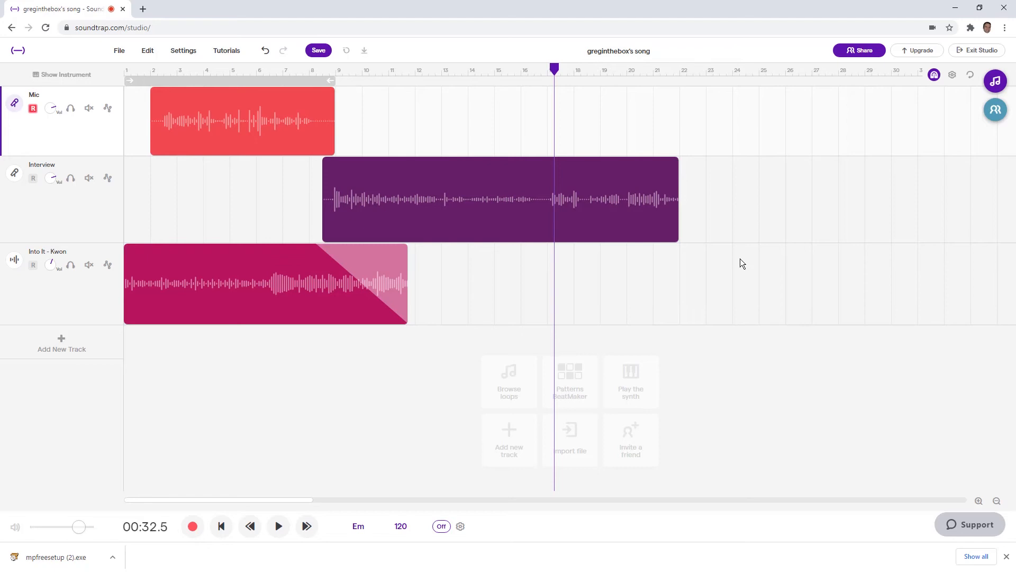
- Review the project's options for inviting people, sharing a link and creating a guest call, leaving the names or emails empty
click(859, 53)
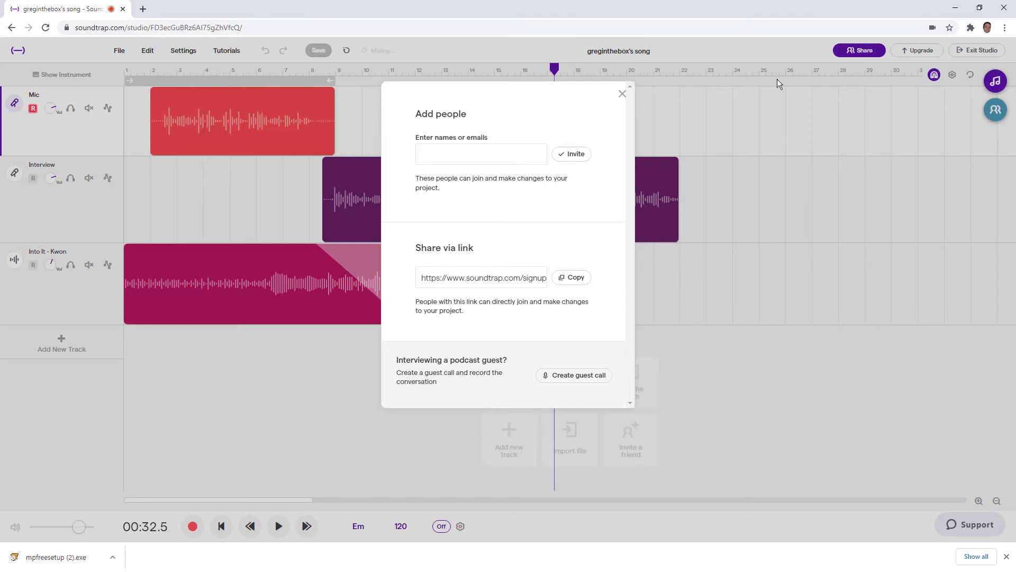
click(434, 156)
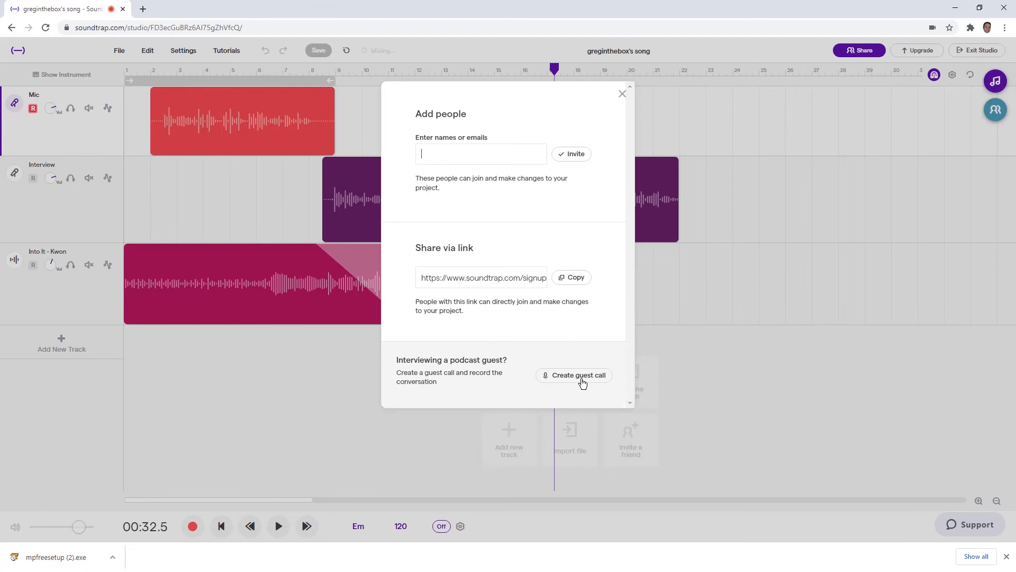
click(621, 94)
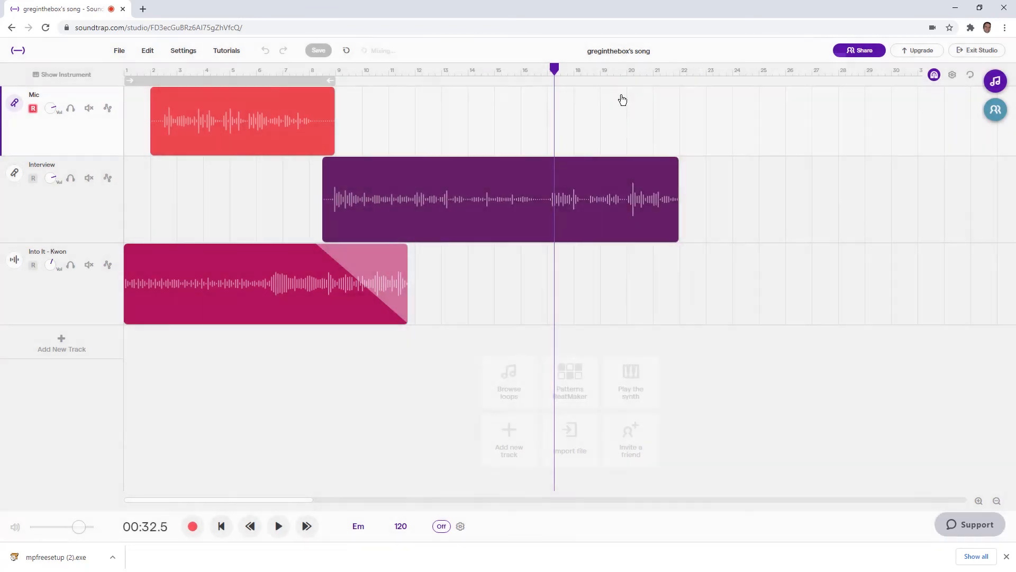
- Create a guest call from the collaborators' invite options to view its link, and close the link and the collaborators view
click(996, 110)
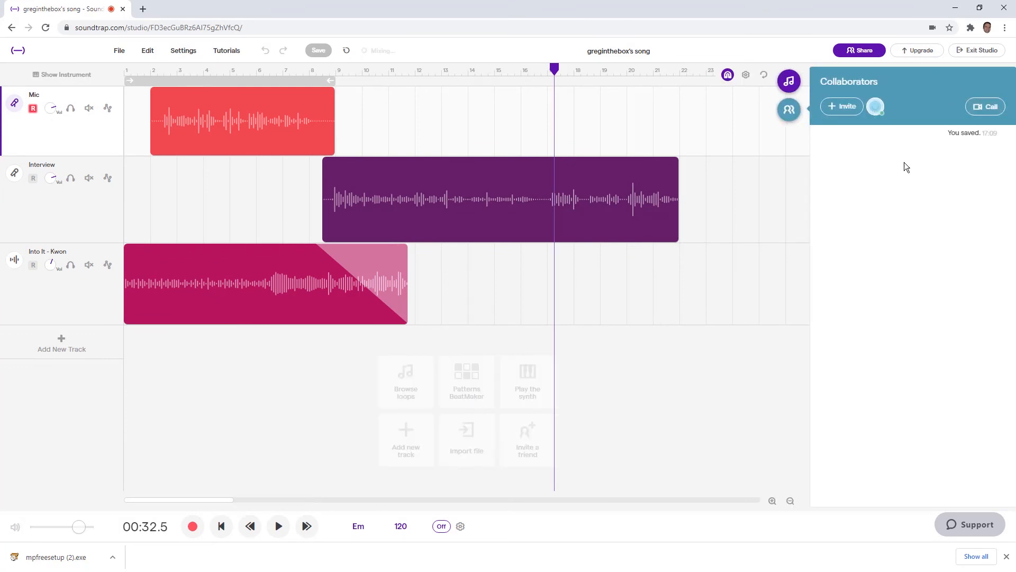
click(839, 108)
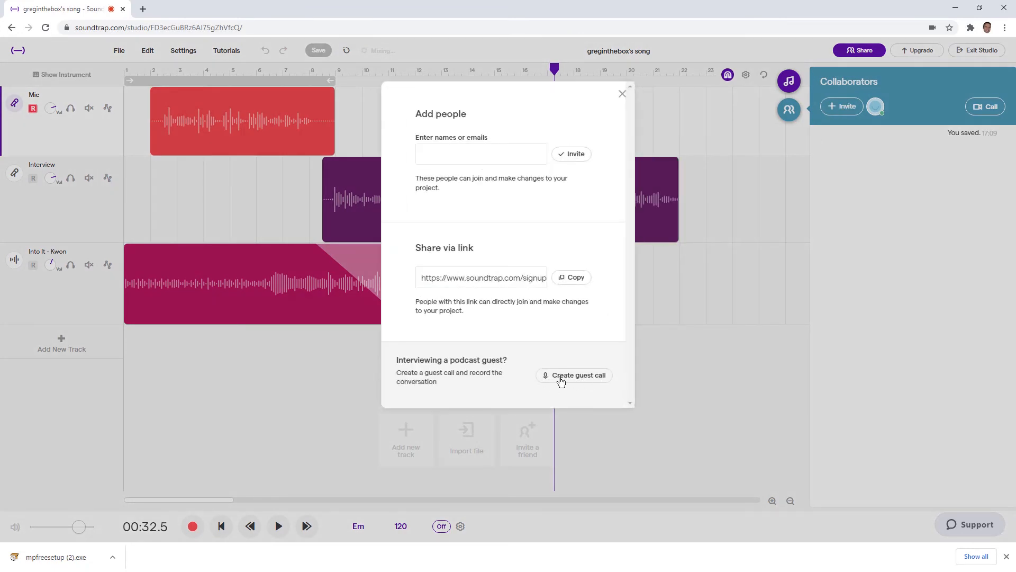
click(581, 380)
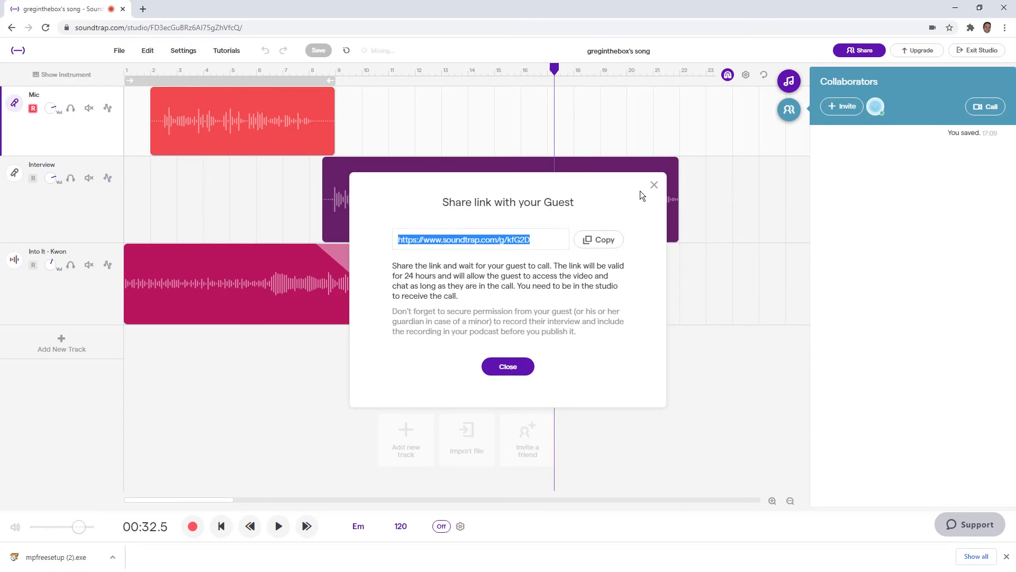
click(654, 185)
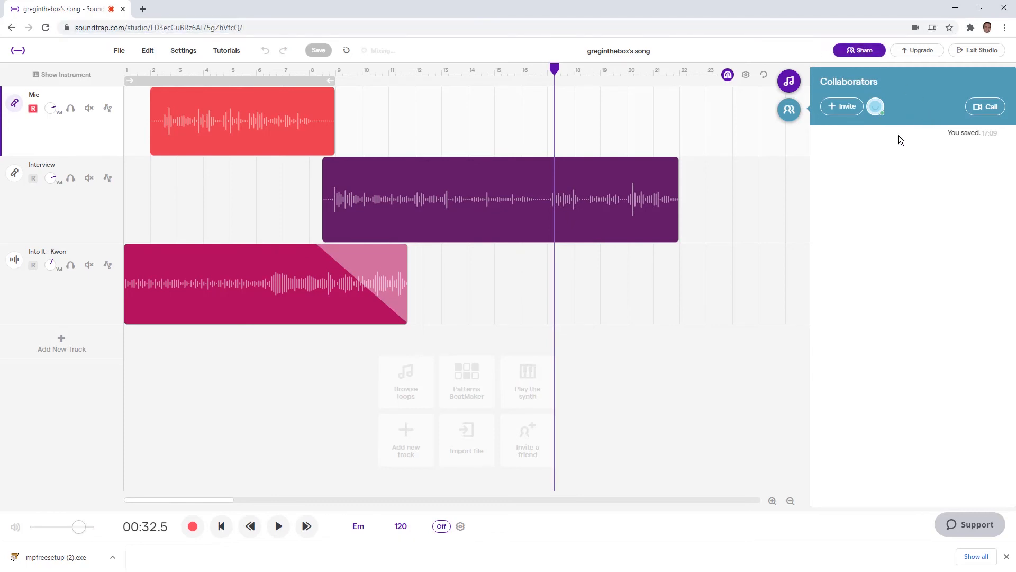
click(789, 110)
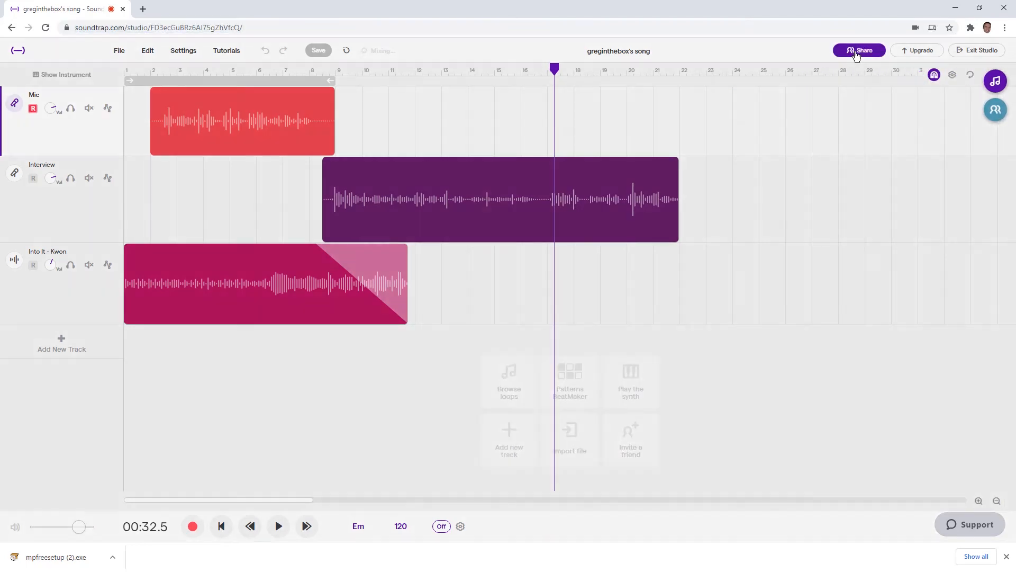
- Create a guest call through the collaborators' invite options, copy the guest link, and dismiss the link dialog
click(855, 52)
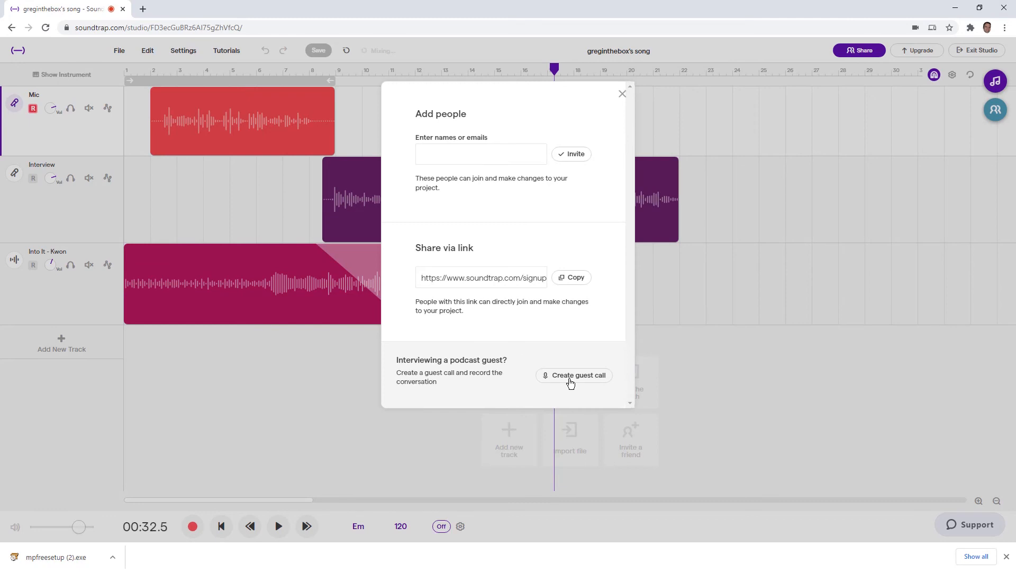
click(905, 121)
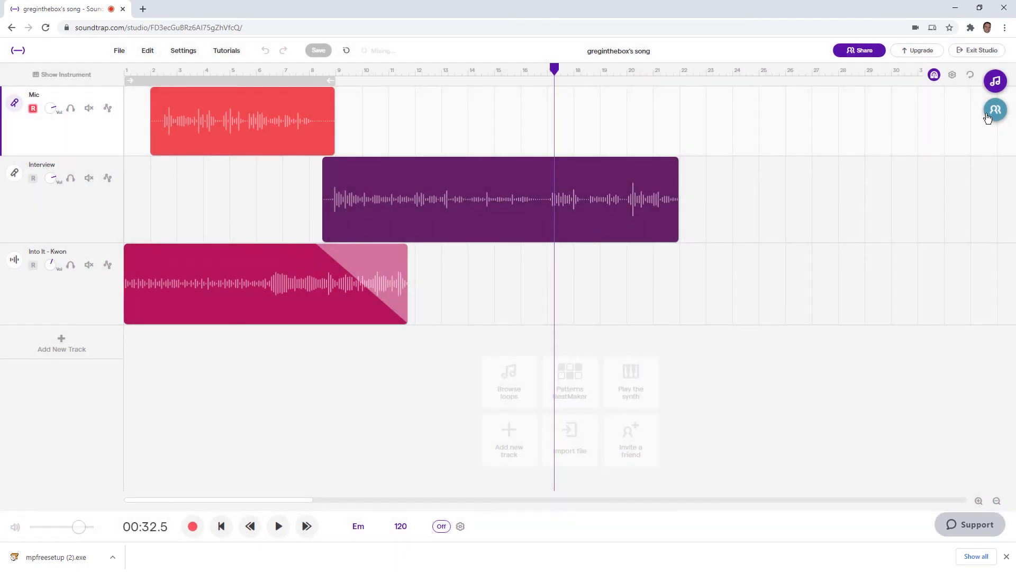
click(997, 112)
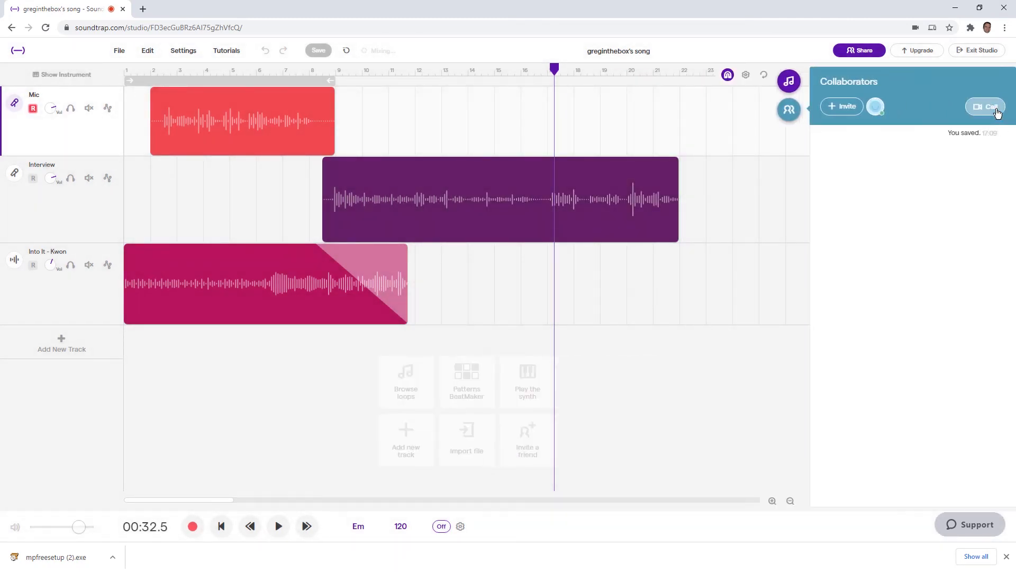
click(840, 105)
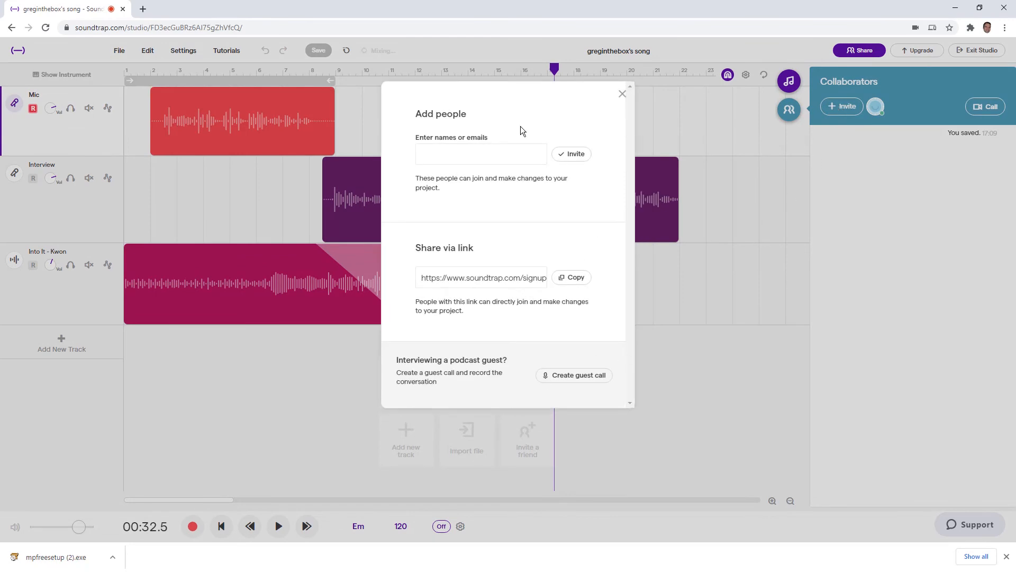
click(570, 377)
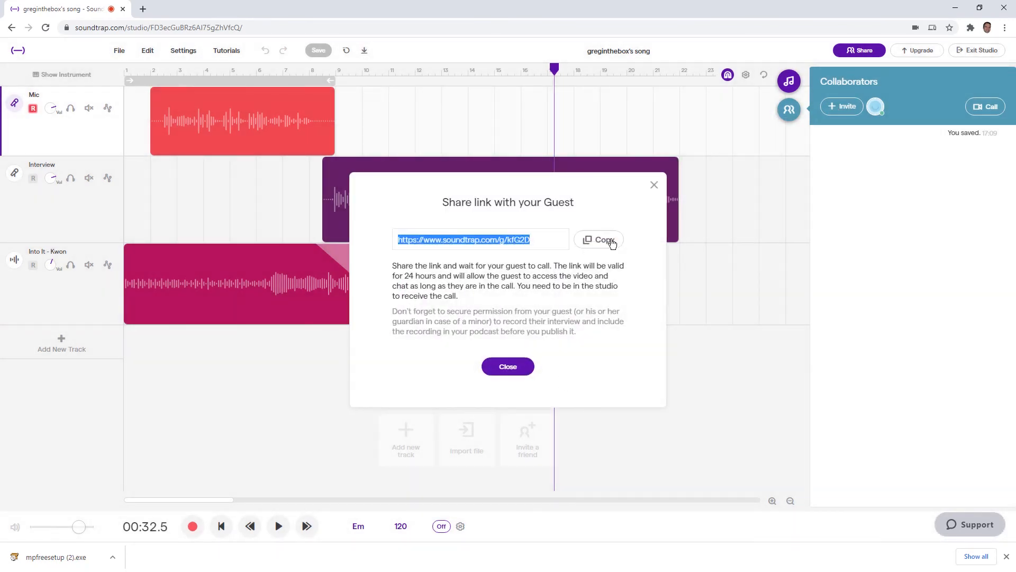
click(600, 243)
click(512, 368)
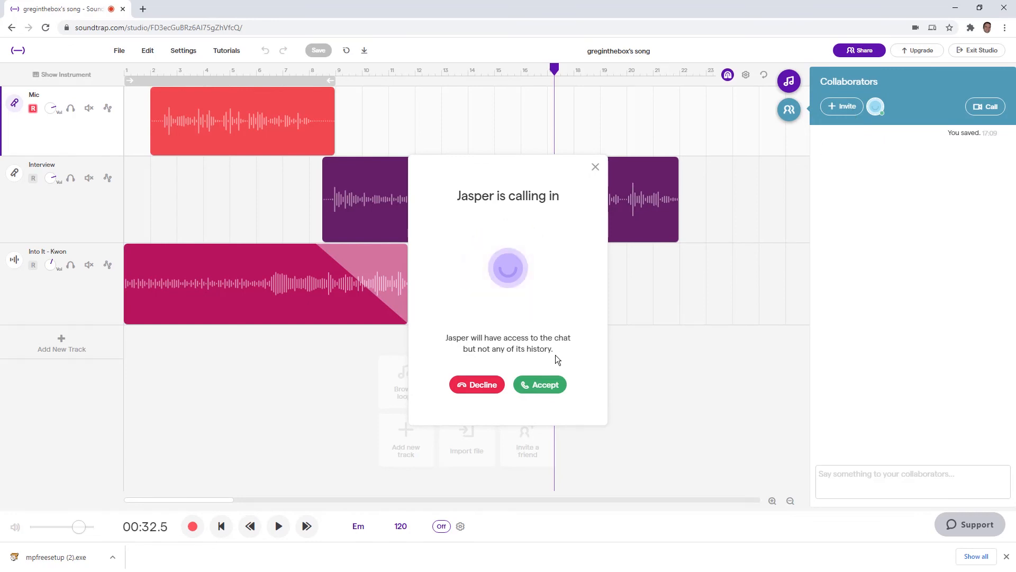
- Accept the guest's incoming call and set up voice tracks, recording the host to Mic and the guest to a new track
click(540, 386)
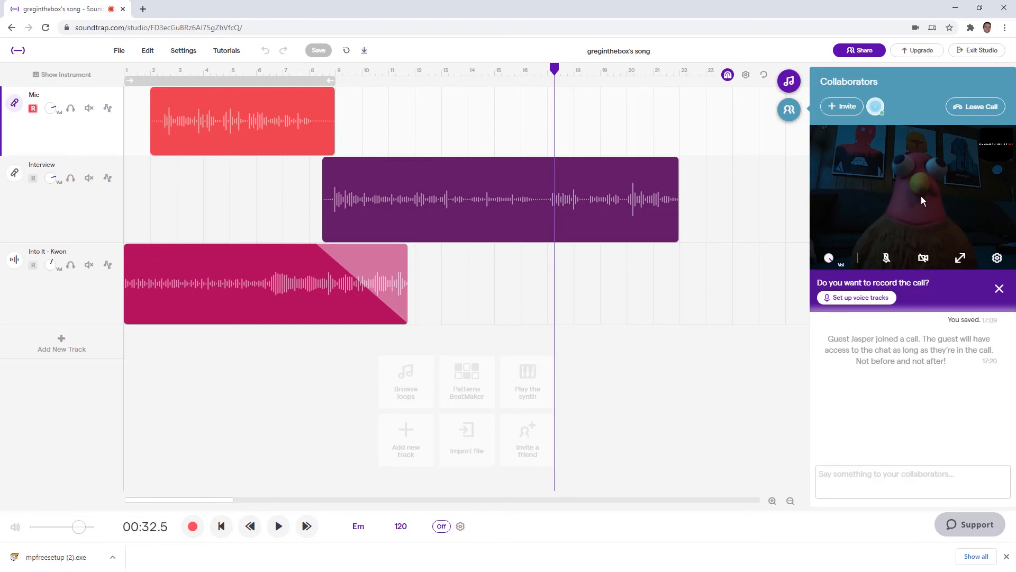
click(849, 300)
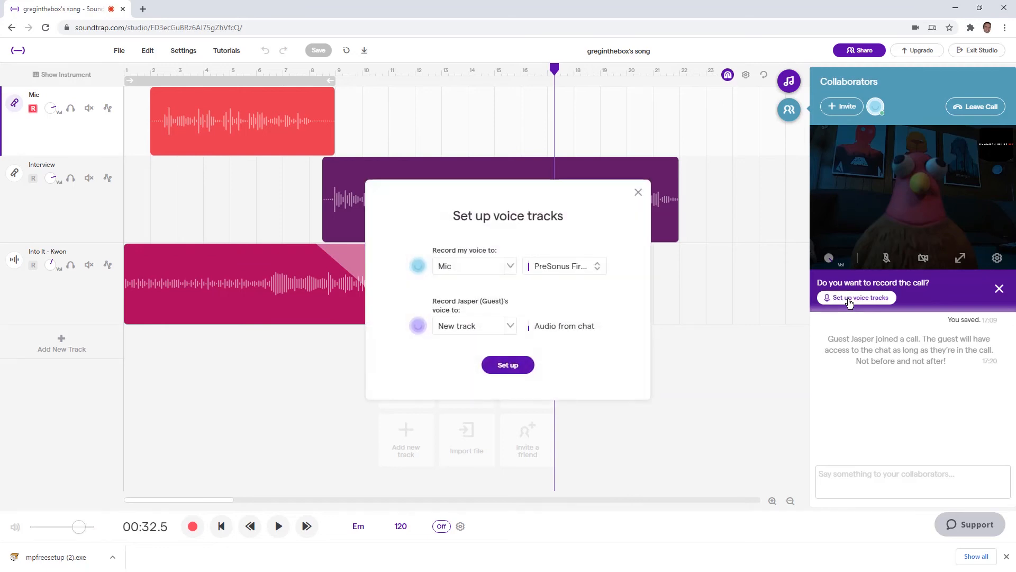
click(509, 366)
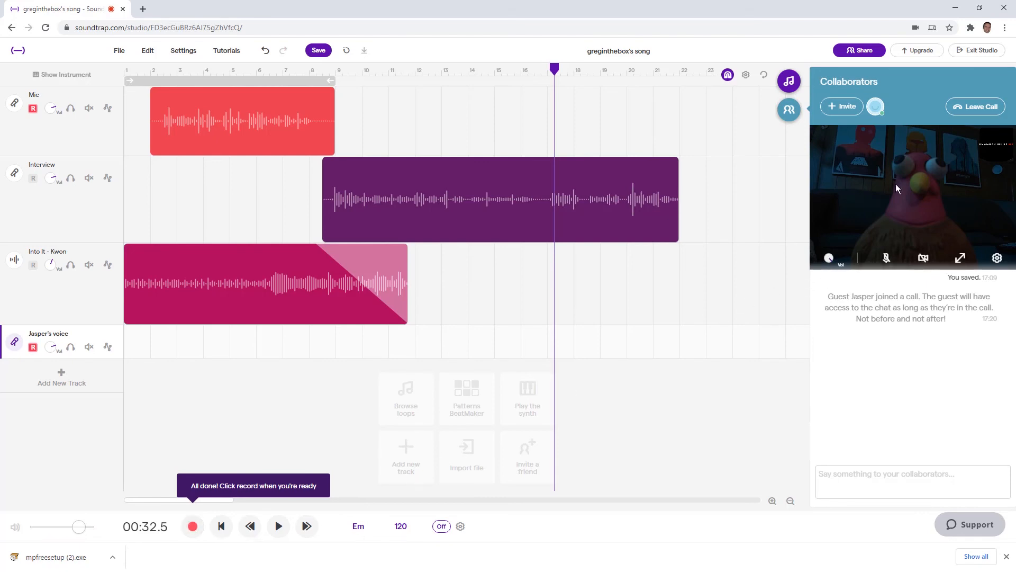
- Record the guest call onto the Mic and guest voice tracks from 32.5 seconds, stopping at about 50.2 seconds
click(193, 526)
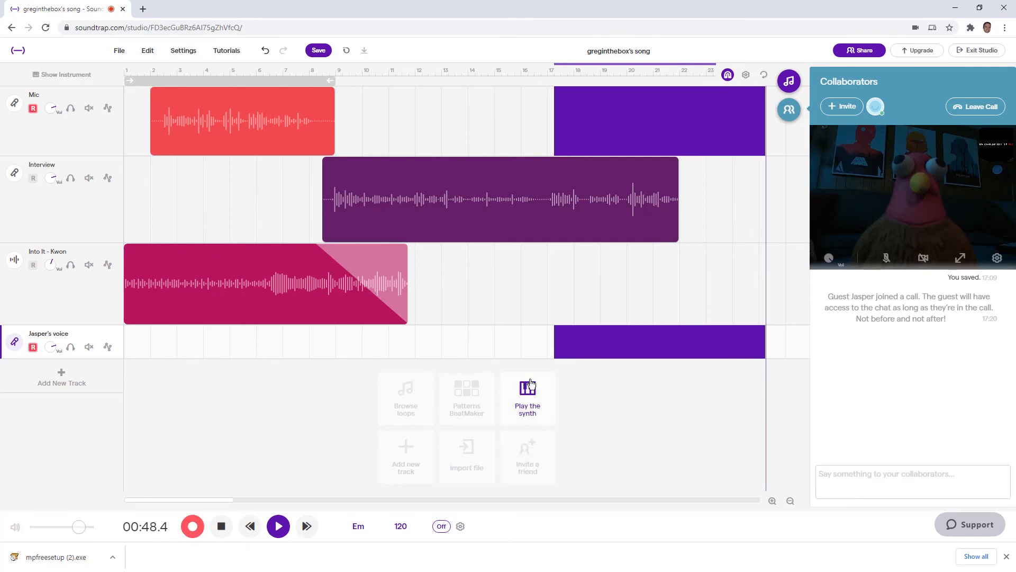
key(space)
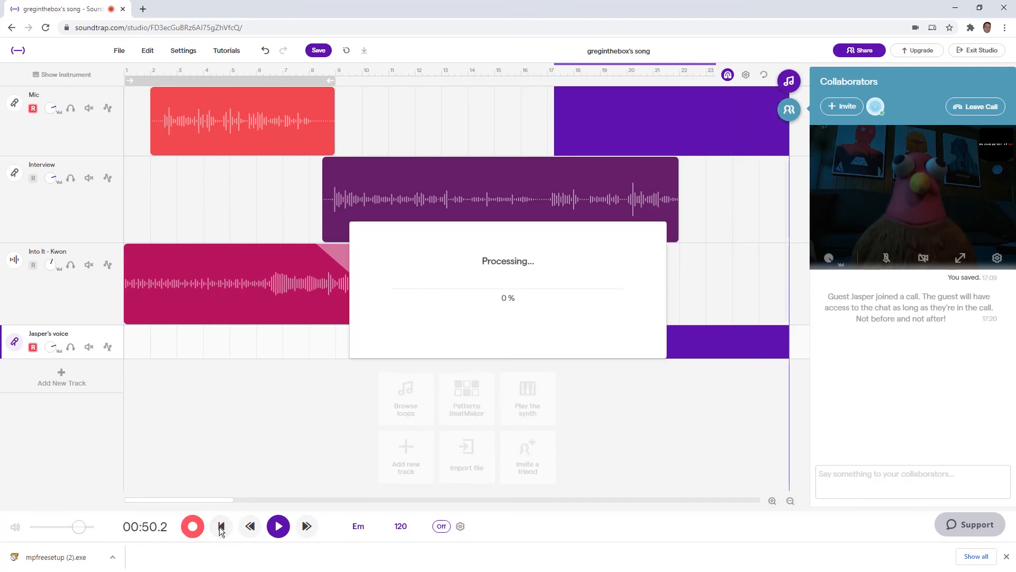
click(370, 120)
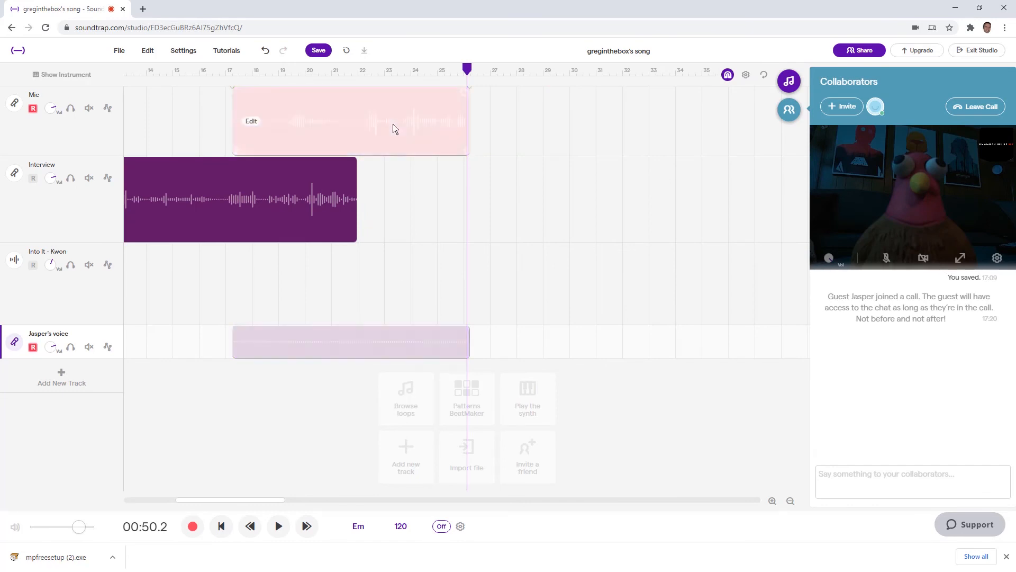
click(294, 345)
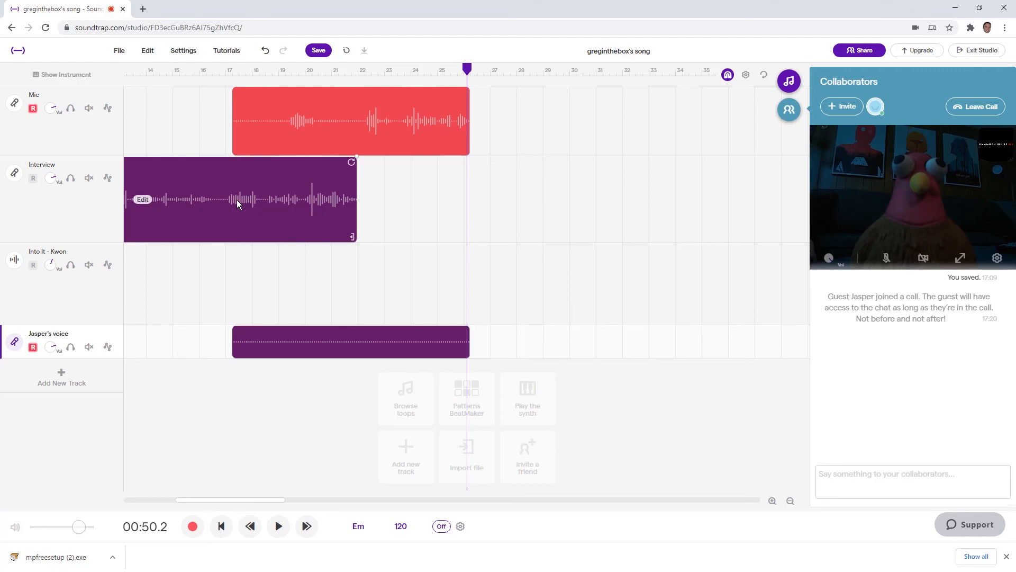
- Delete the existing audio clip from the Interview track
drag(241, 499, 185, 500)
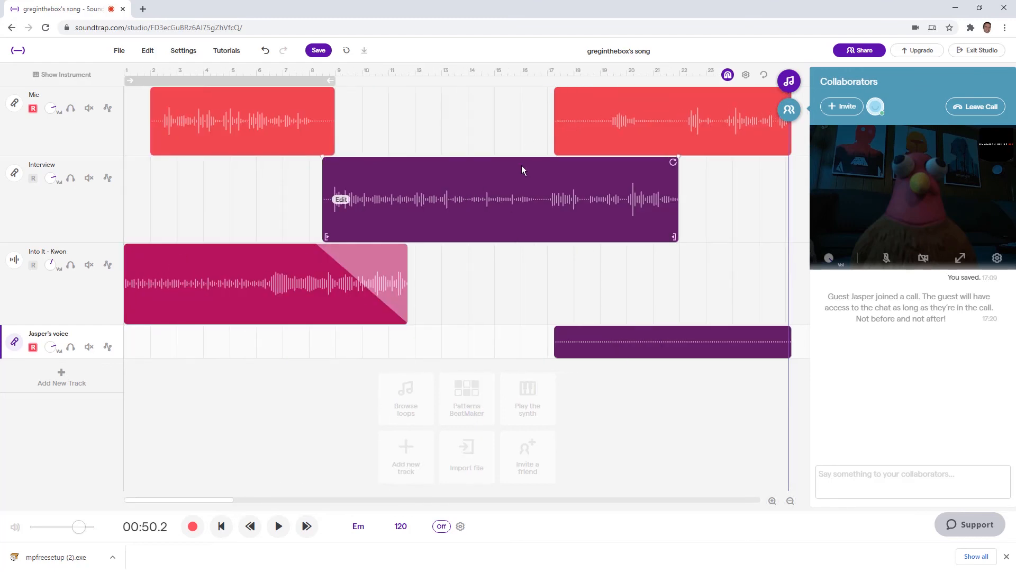
click(489, 206)
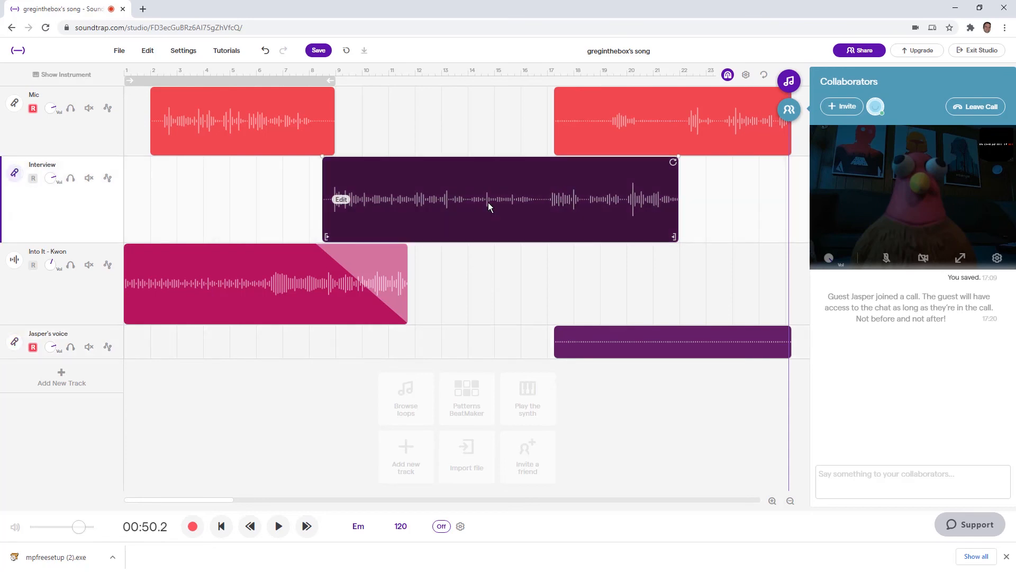
key(Delete)
- Move both call recordings earlier to start at about bar 10.5, and transfer the Mic track's recording to the Interview track
click(609, 130)
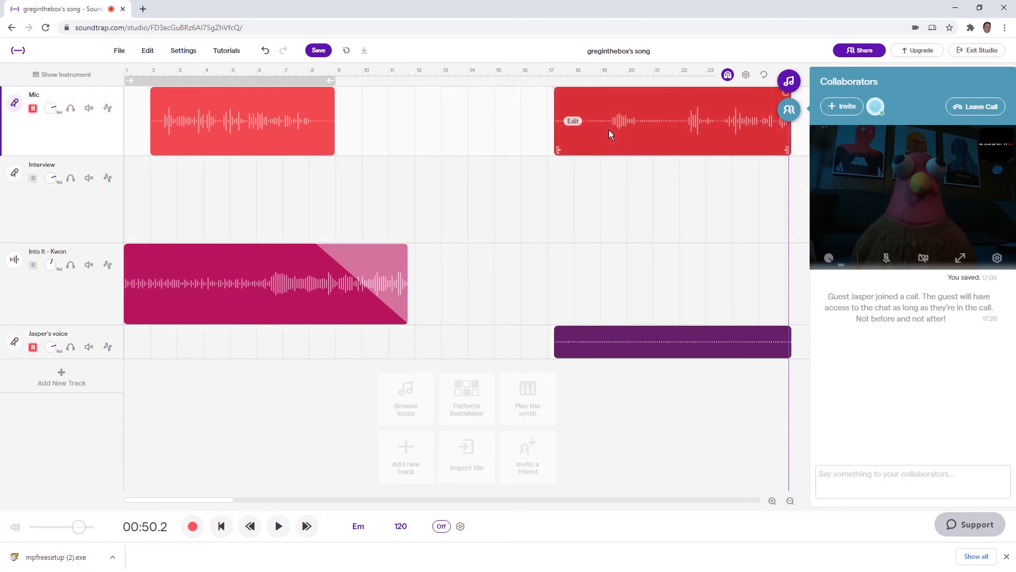
shift+click(627, 338)
drag(644, 120, 472, 126)
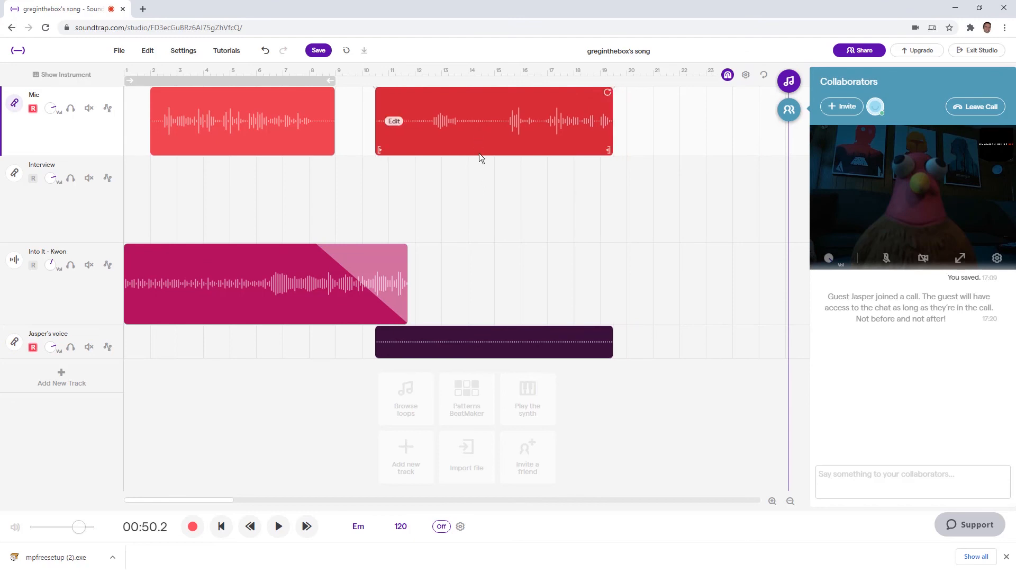
drag(472, 140, 475, 218)
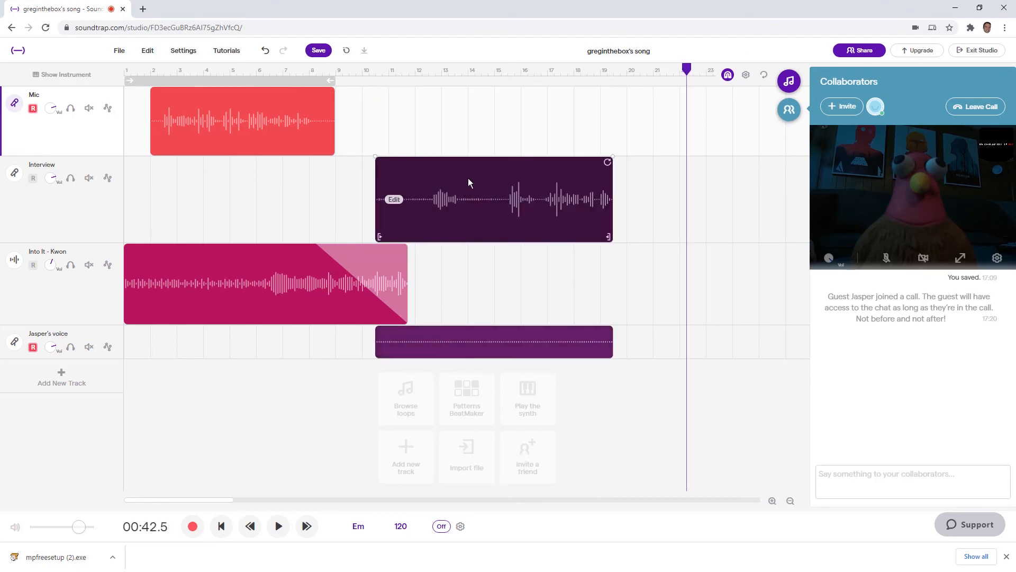
- Shift the Interview clip and the guest's voice clip together to start at about bar 8.2
click(485, 340)
shift+click(478, 193)
drag(478, 196, 428, 189)
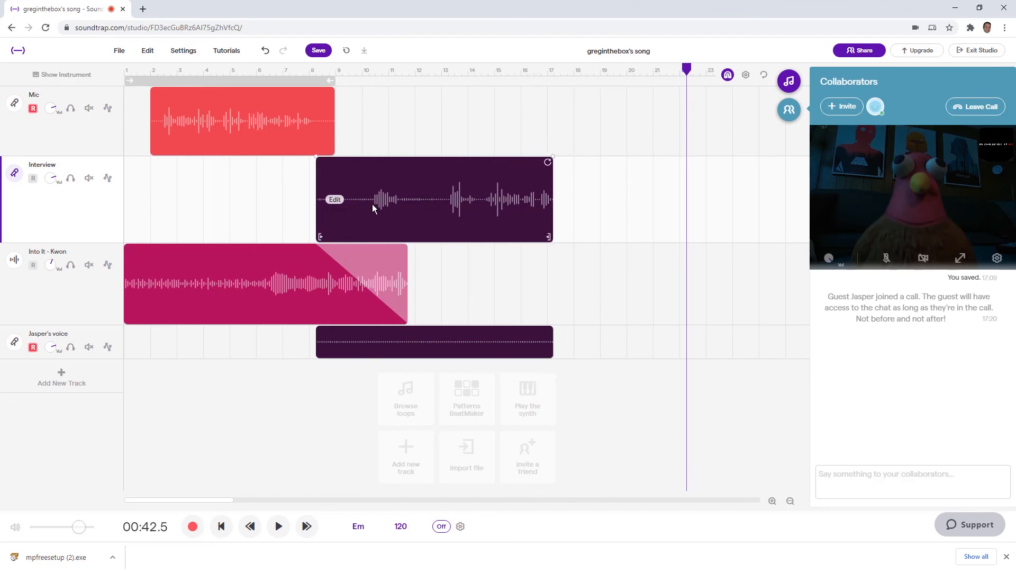
- Place the playhead at 12.0 seconds, leave the guest call, and close the collaborators view
click(284, 217)
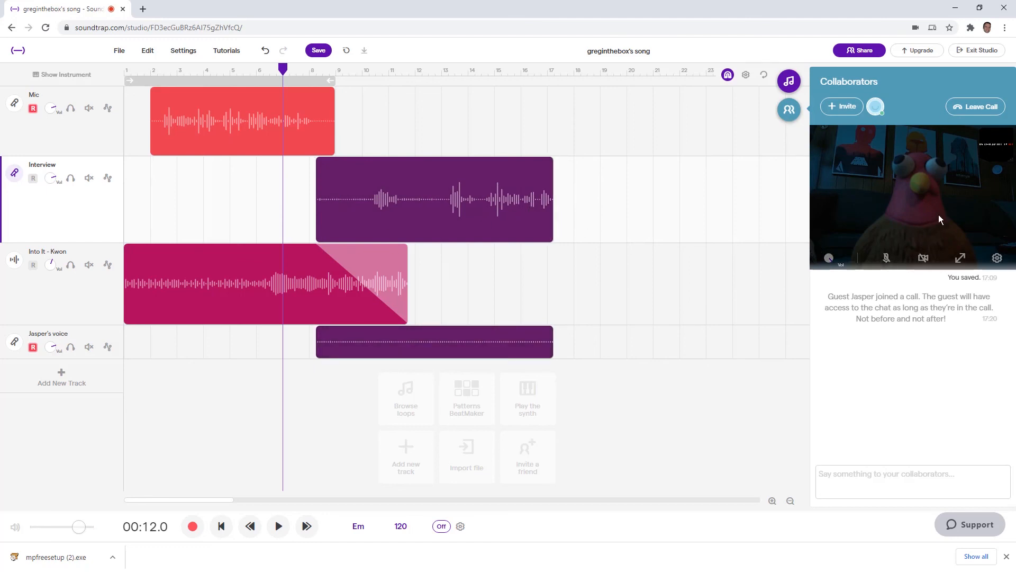
click(980, 106)
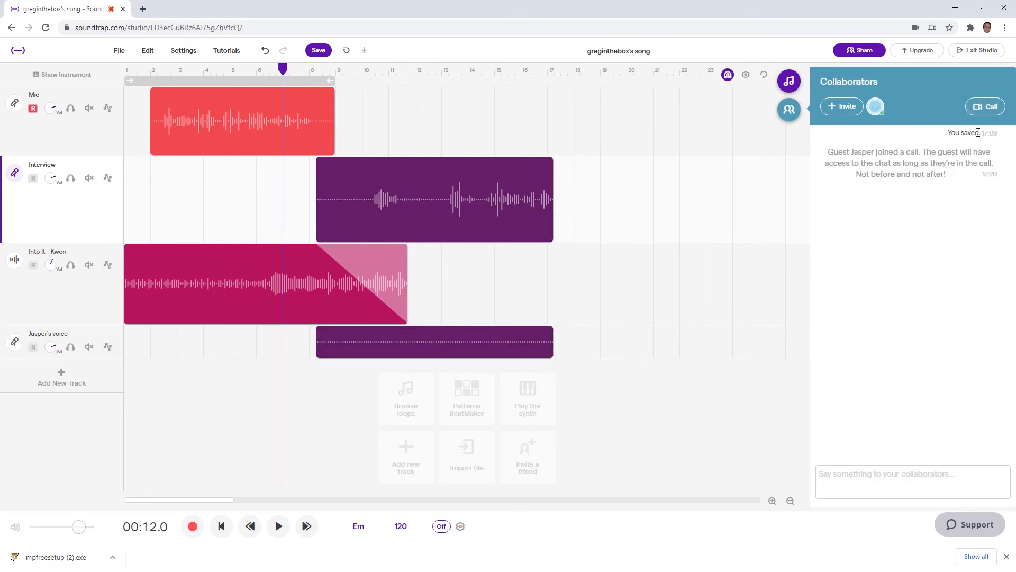
click(790, 109)
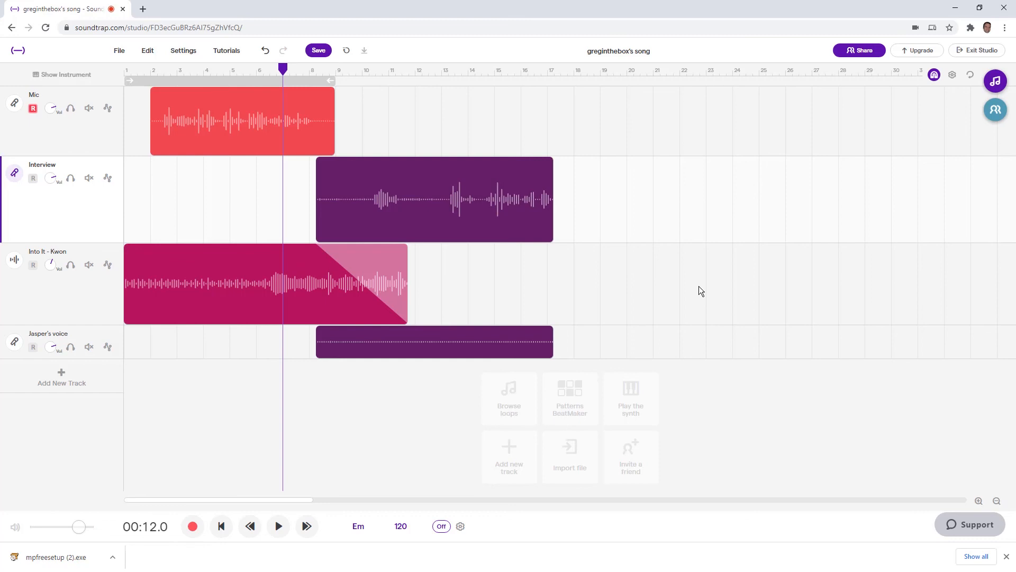
- Review the project's sharing options without inviting anyone, and save the project
click(862, 52)
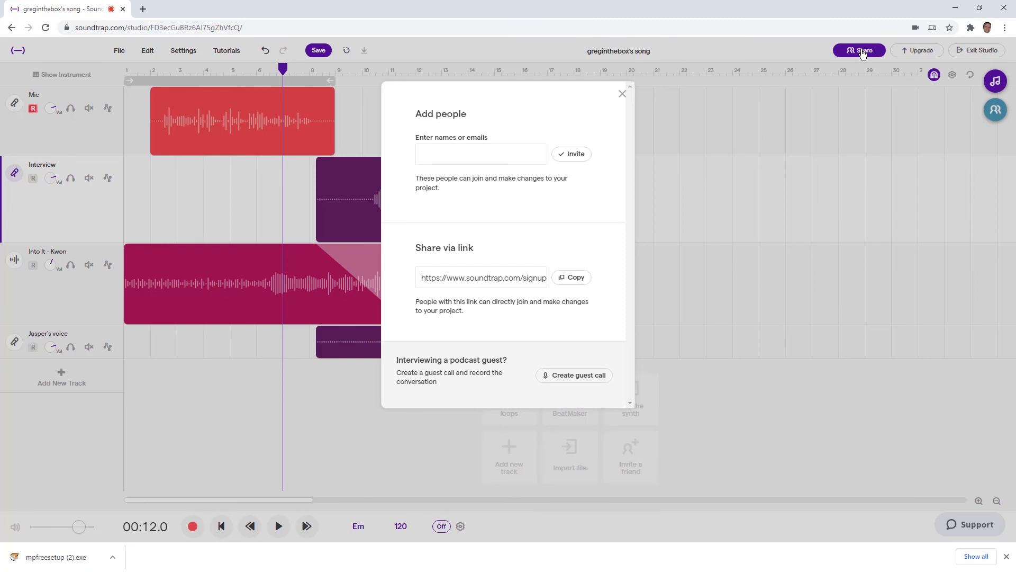
click(621, 95)
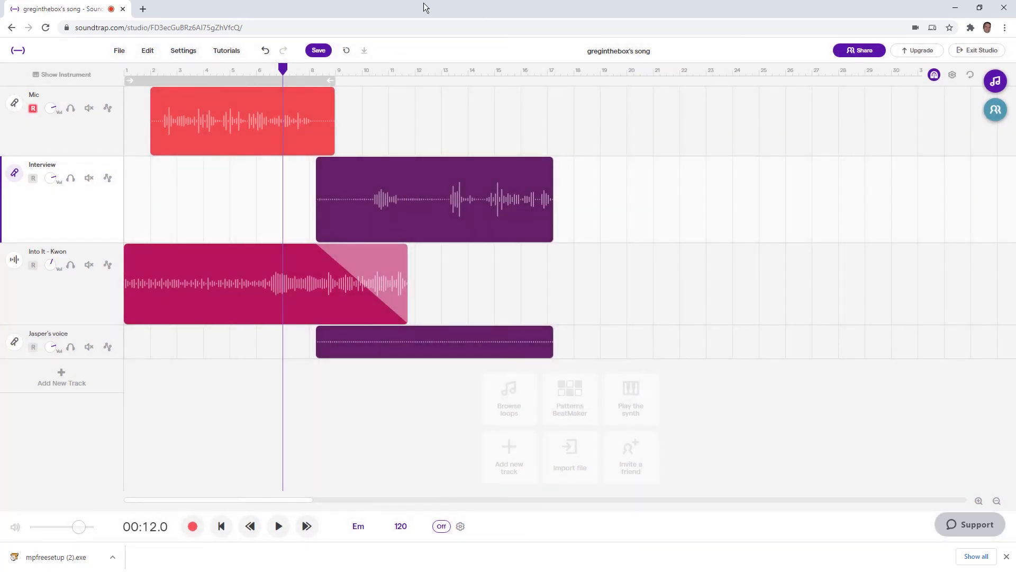
click(118, 51)
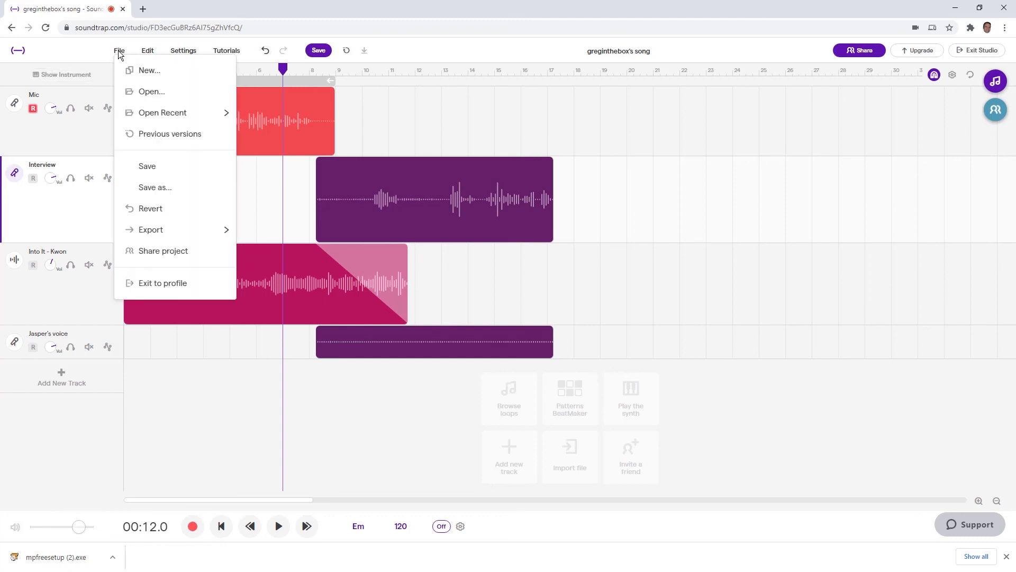
click(142, 169)
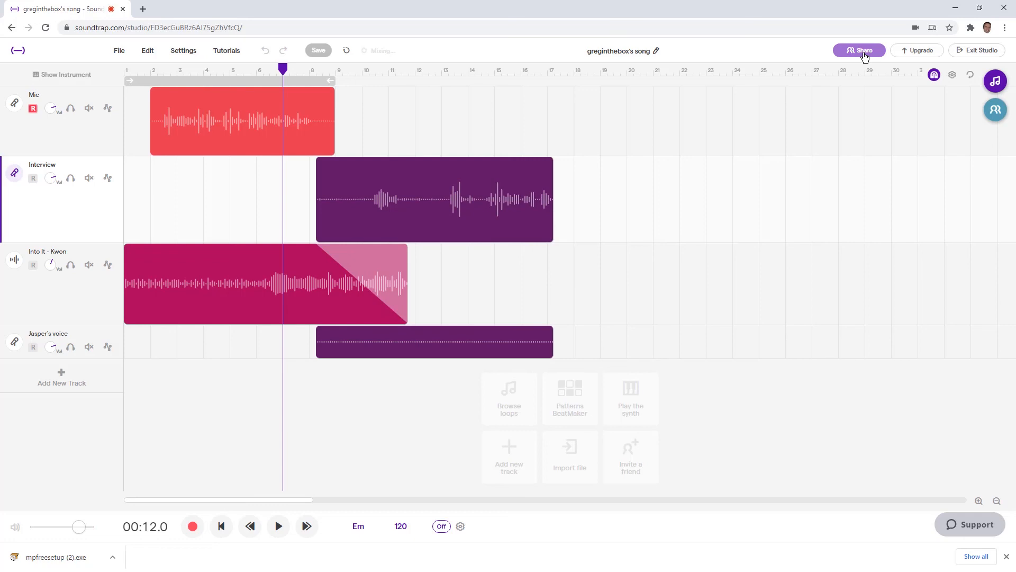
- Try to export the project to an mp3 file
click(119, 50)
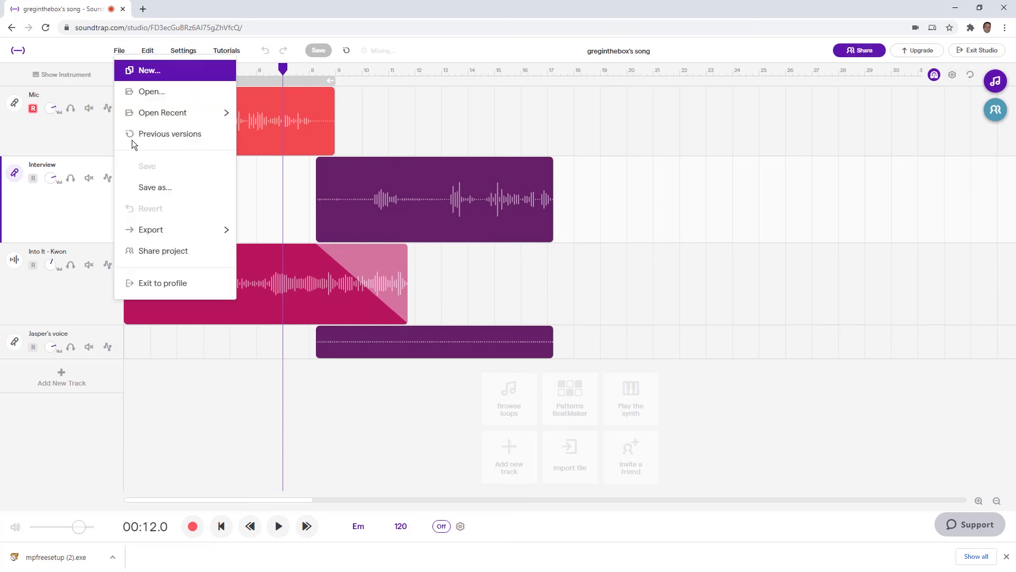
mouse_move(157, 232)
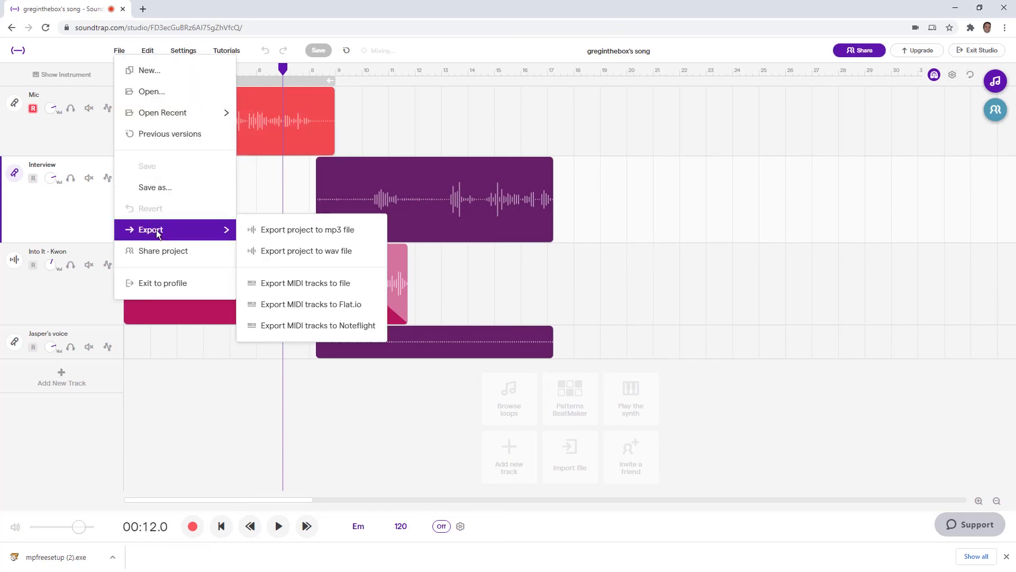
click(310, 233)
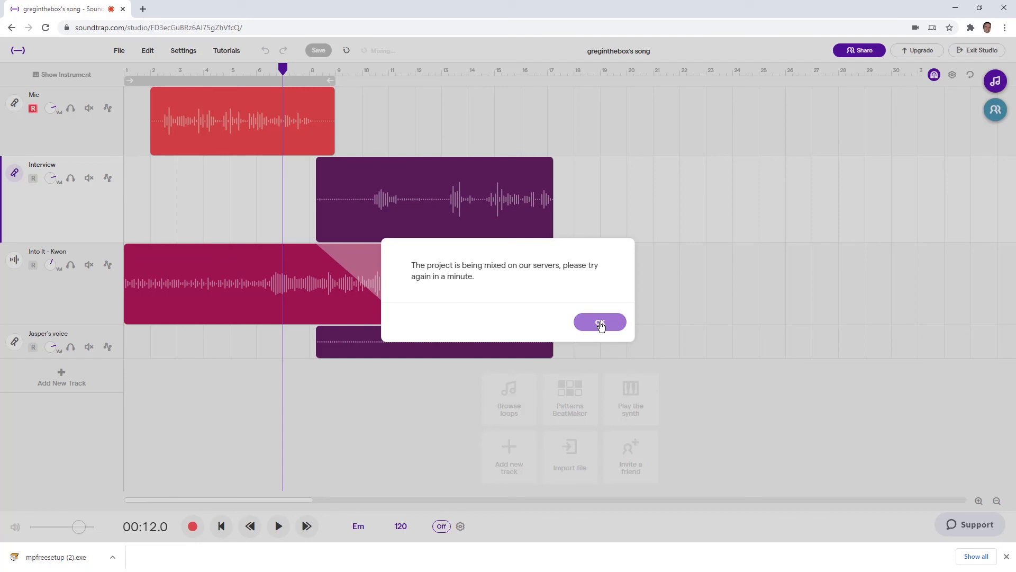
click(600, 323)
- Place the playhead at 5.0 seconds and export the project as an mp3 file
click(190, 198)
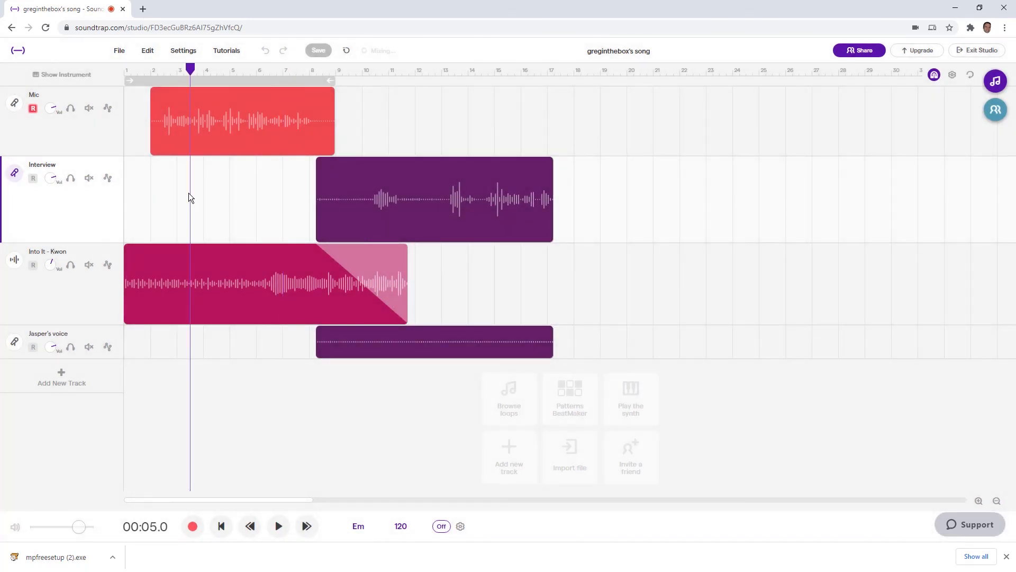
click(118, 52)
mouse_move(155, 233)
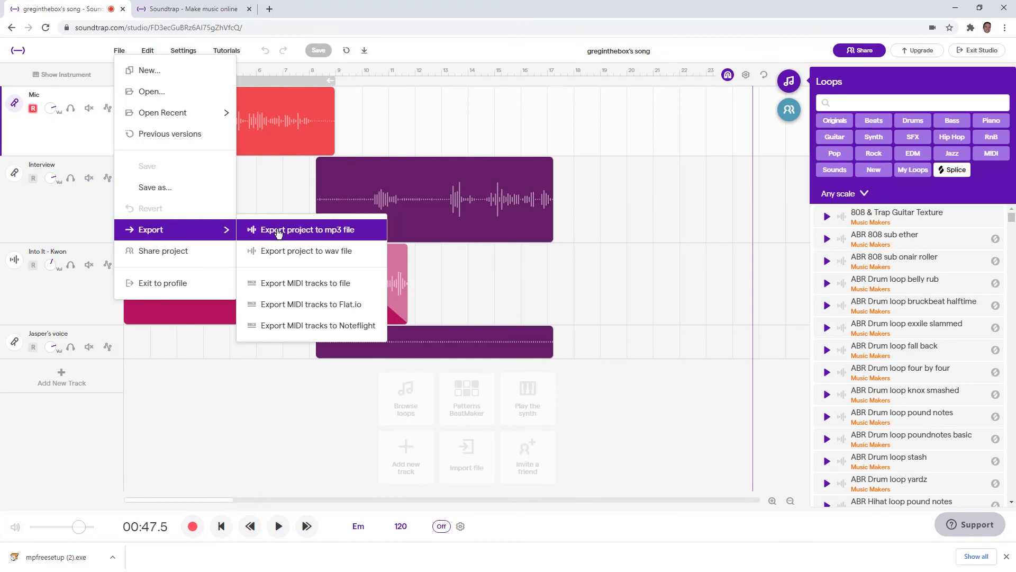
click(277, 232)
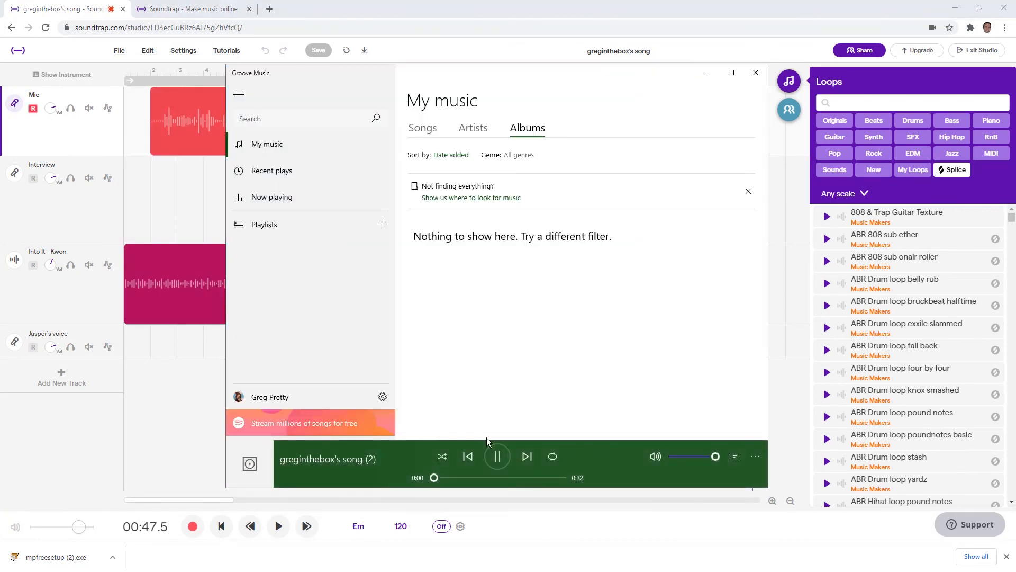
- Pause the song in Groove Music, open the exported mp3 from the Downloads folder to check it, and close the player and folder
click(498, 459)
click(707, 73)
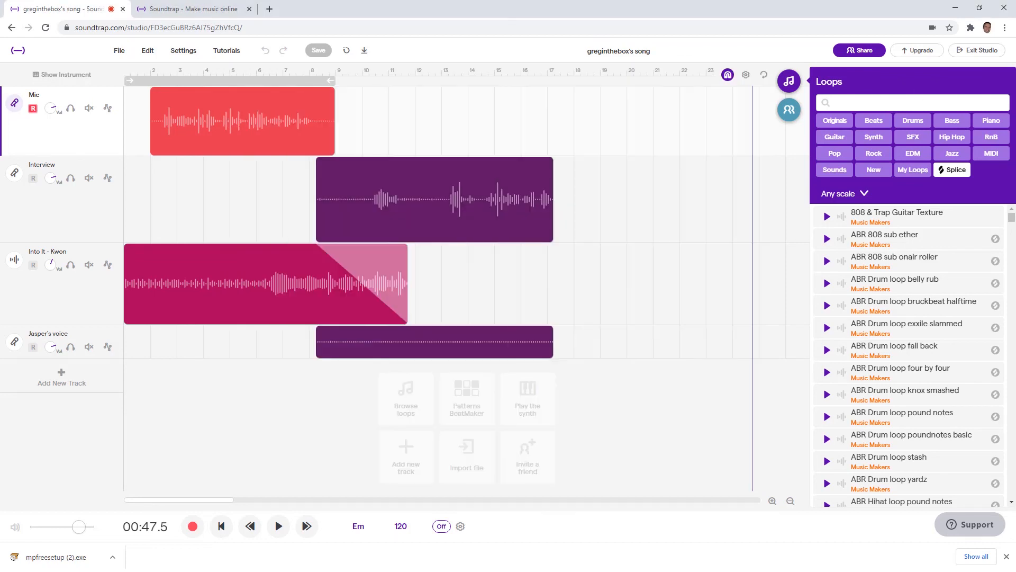
drag(1015, 106, 468, 84)
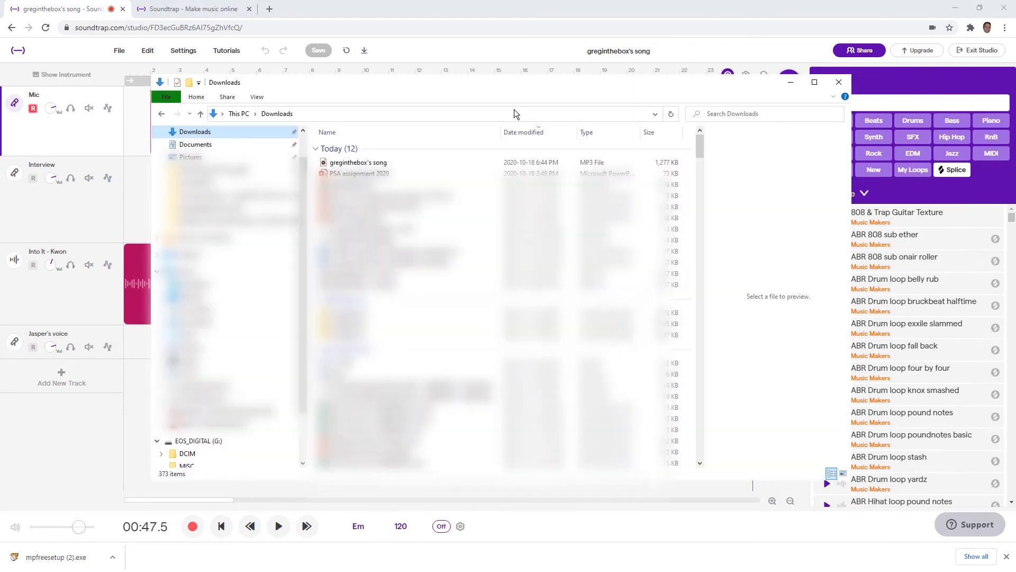
double_click(365, 164)
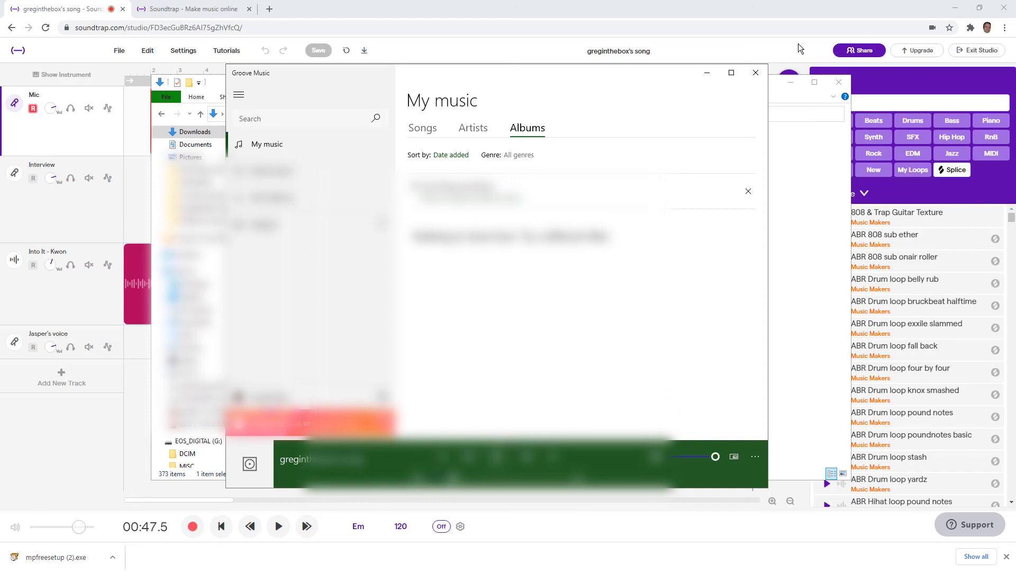
click(756, 72)
click(839, 83)
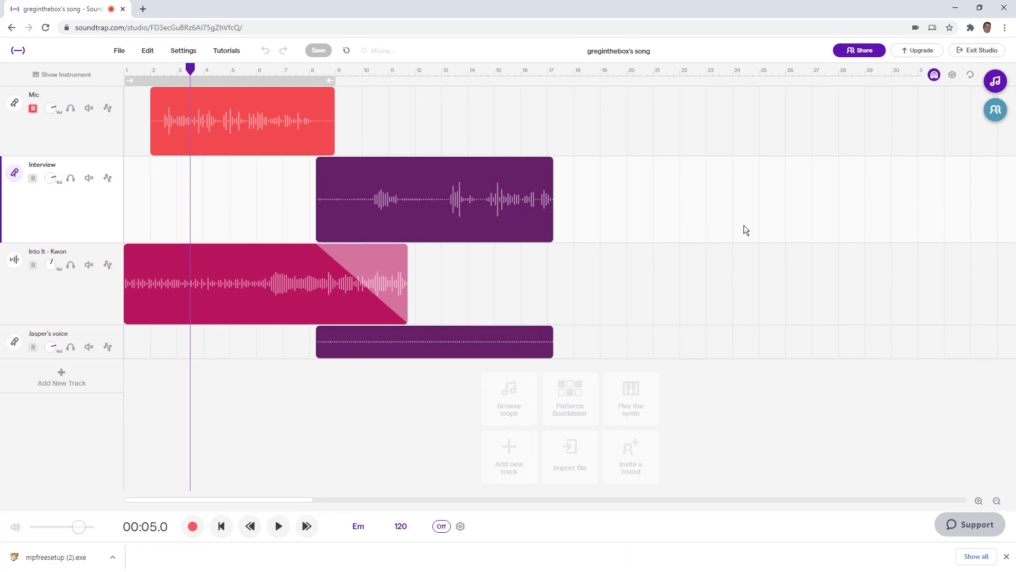
- Place the playhead at 22.5 seconds and review the editing options for the Interview clip
mouse_move(410, 224)
click(427, 204)
right_click(426, 202)
click(425, 81)
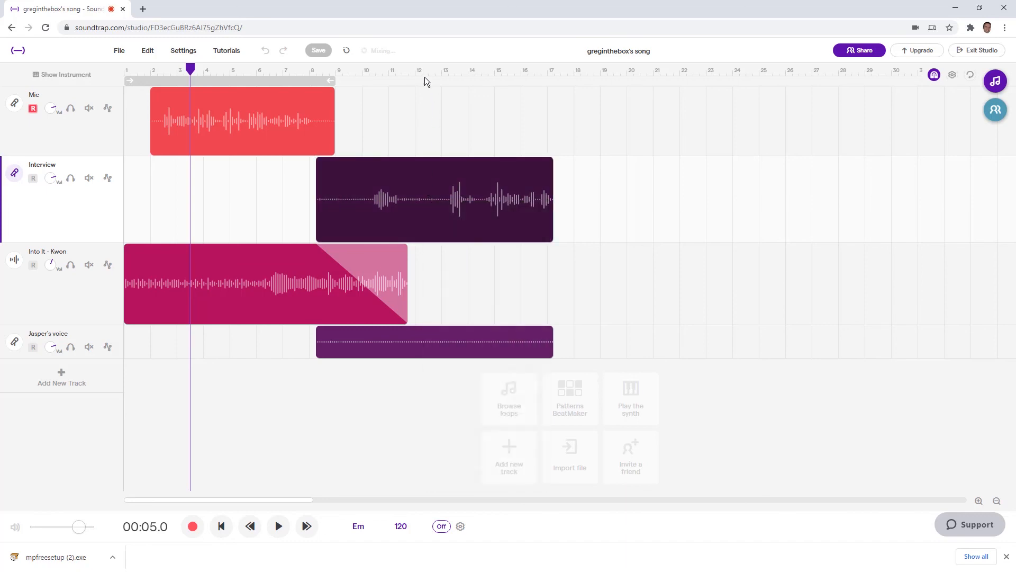
click(423, 81)
right_click(430, 202)
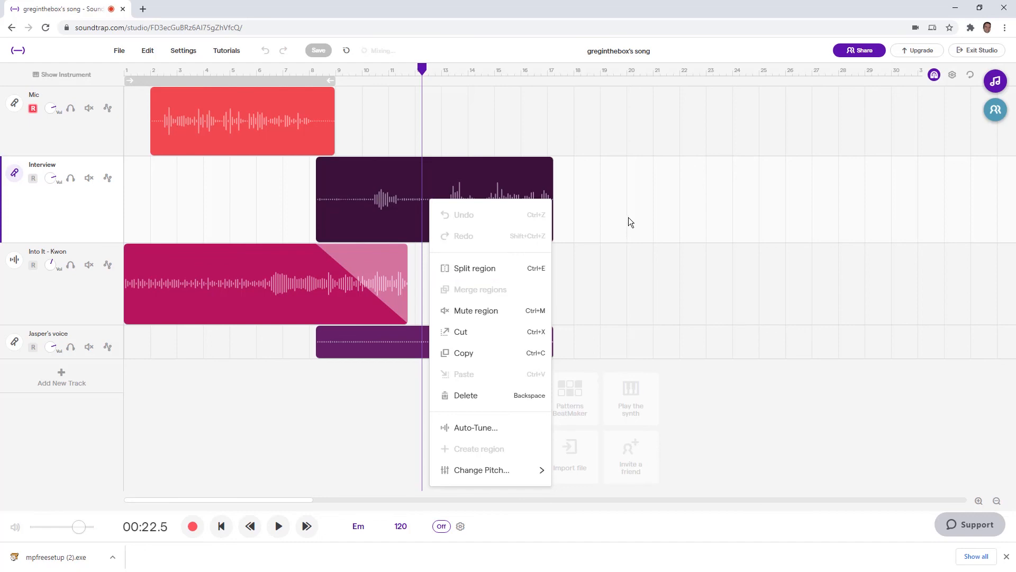
- Open the loops library and place the playhead at 34.0 seconds
click(995, 83)
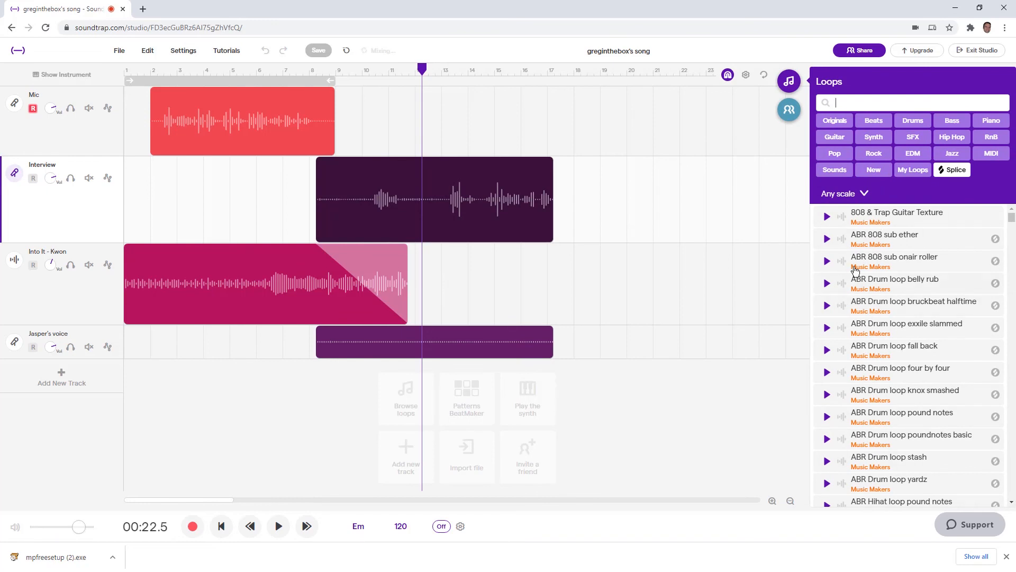
click(620, 231)
click(575, 70)
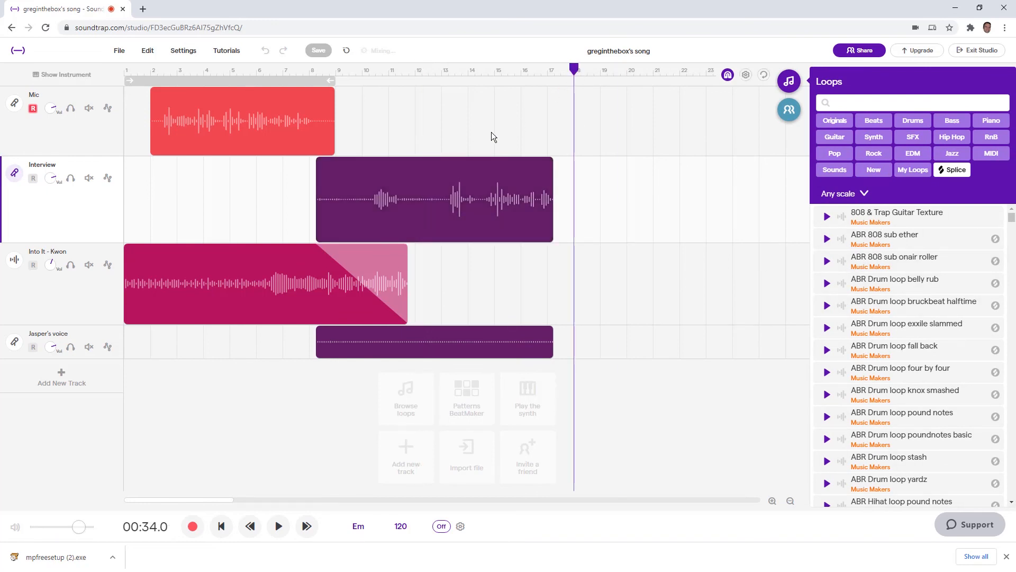
- Review the Interview clip's region options again without applying any, and place the playhead at 6.0 seconds
right_click(427, 198)
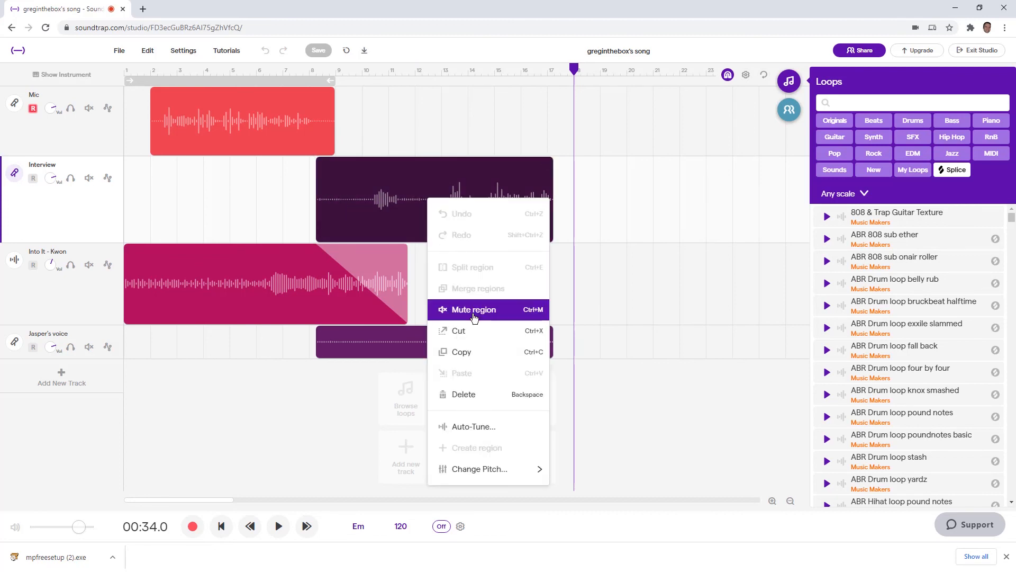
click(611, 183)
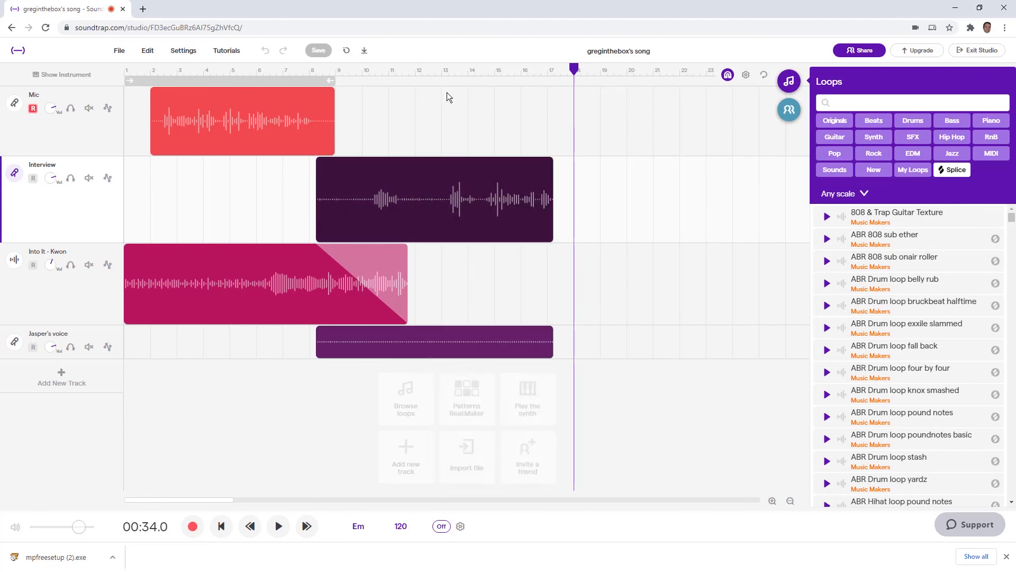
click(450, 72)
click(202, 207)
click(202, 206)
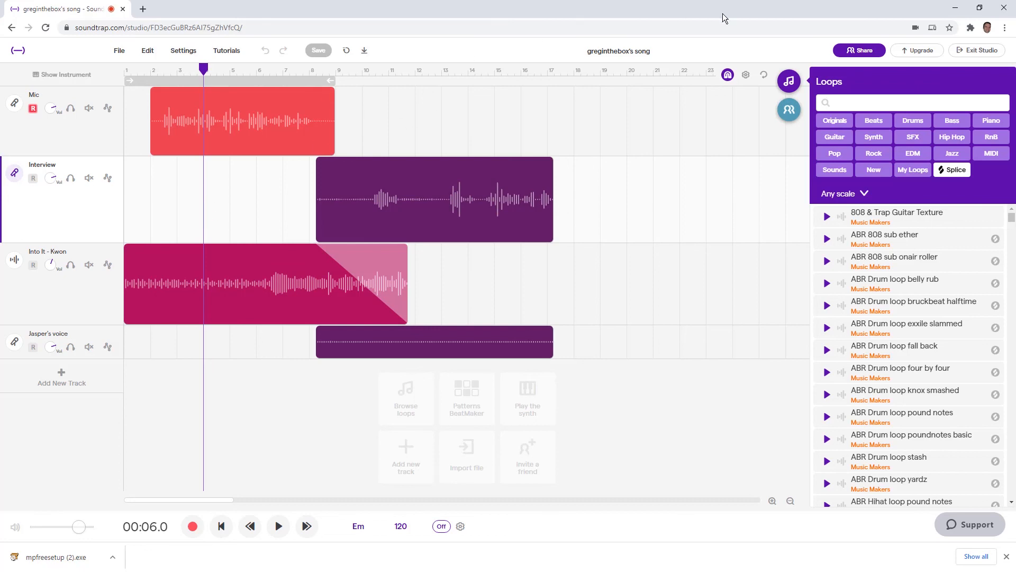
- Open the upgrade pricing page and examine the personal plans' monthly prices and included features
click(918, 50)
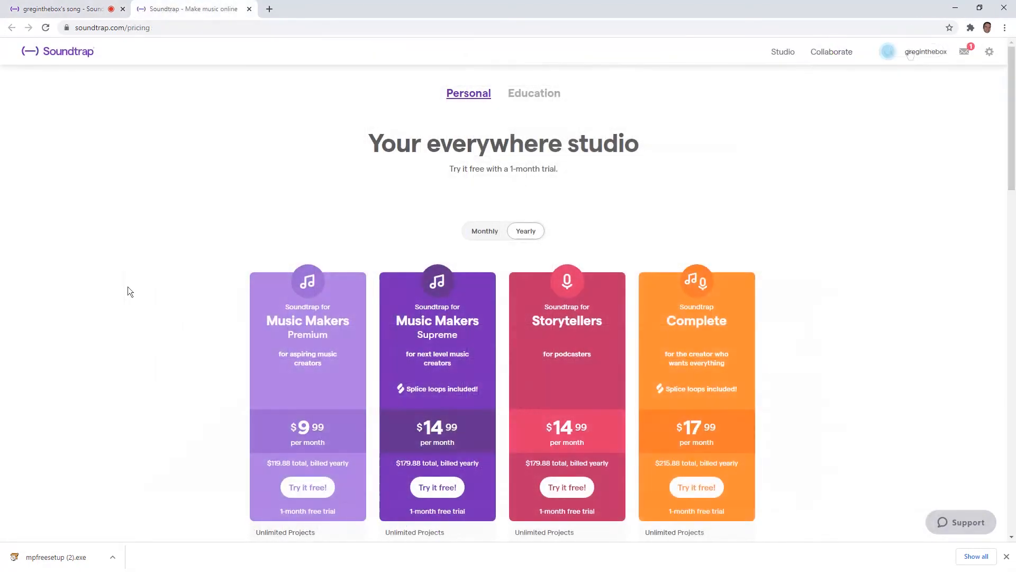
click(483, 233)
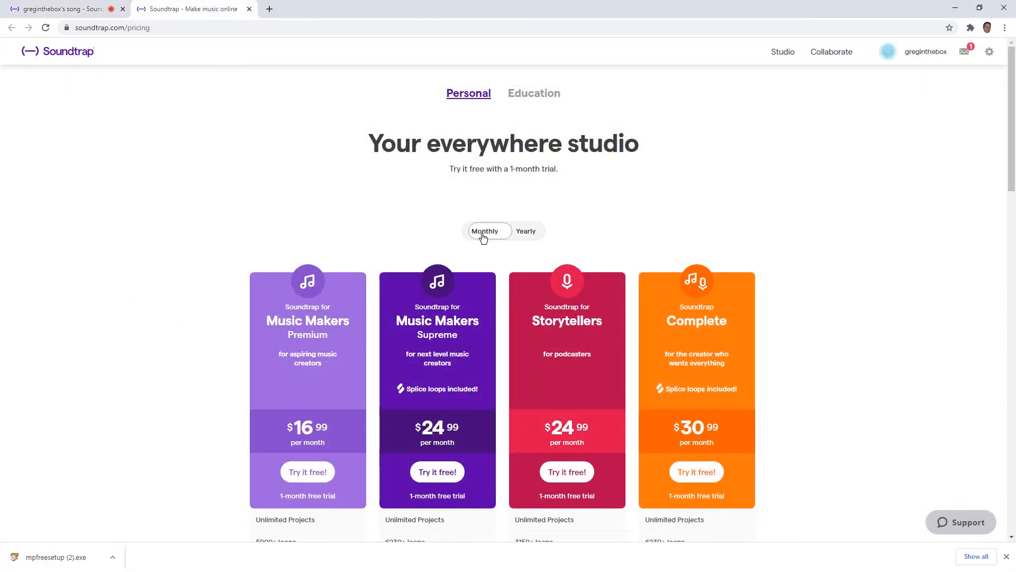
scroll(82, 316, down, 2)
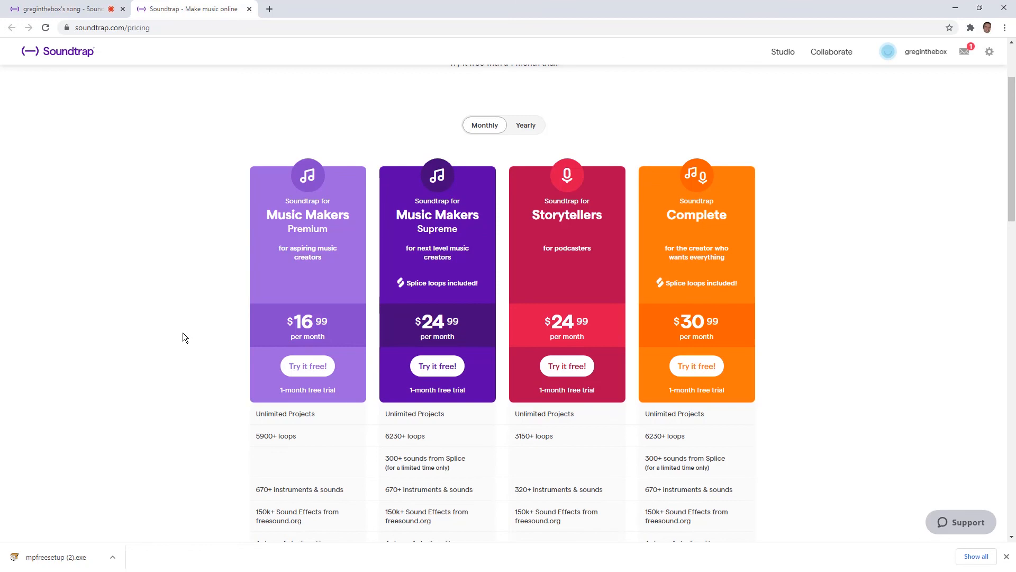
scroll(177, 289, up, 2)
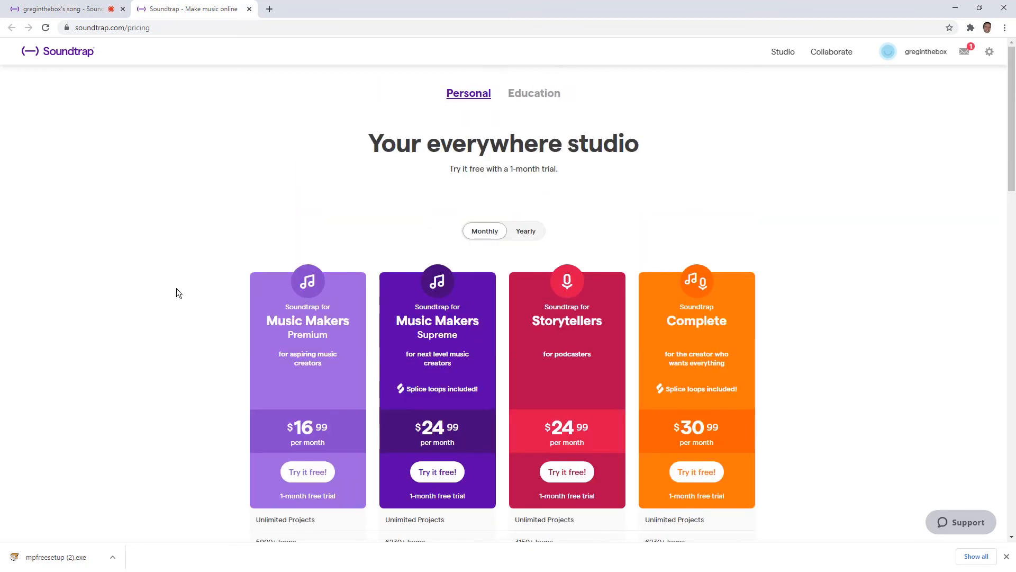
scroll(189, 316, down, 2)
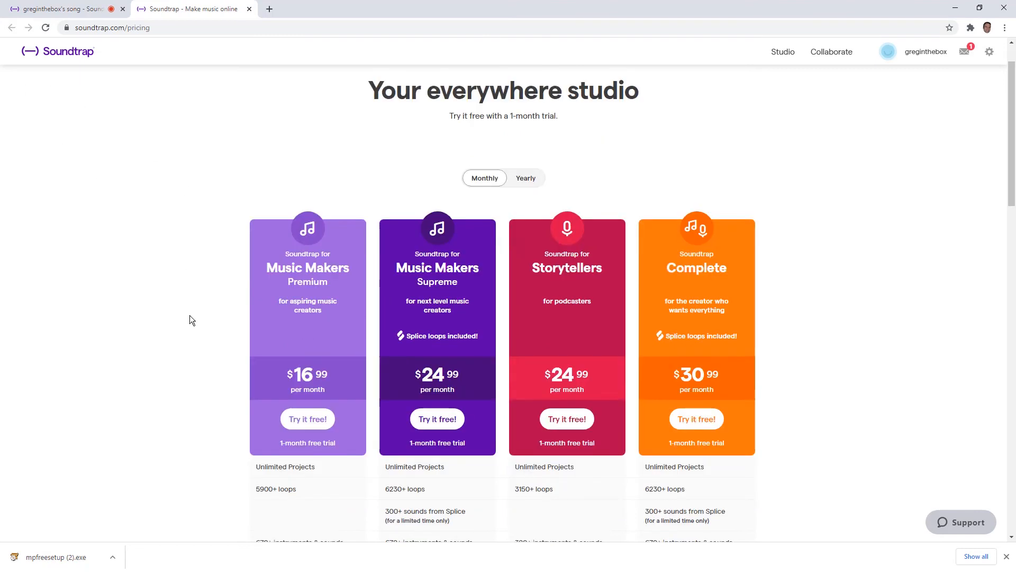
scroll(190, 329, up, 1)
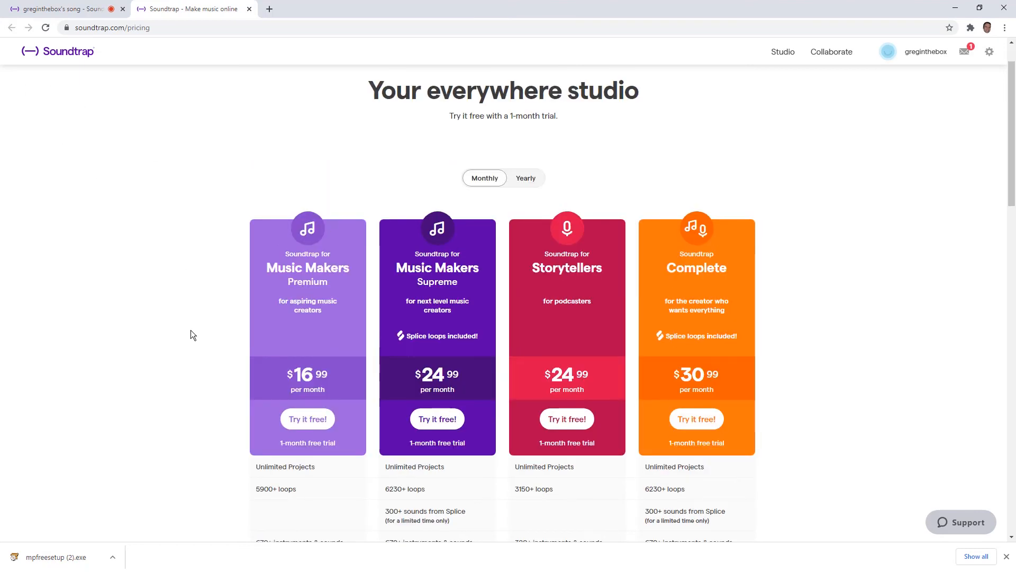